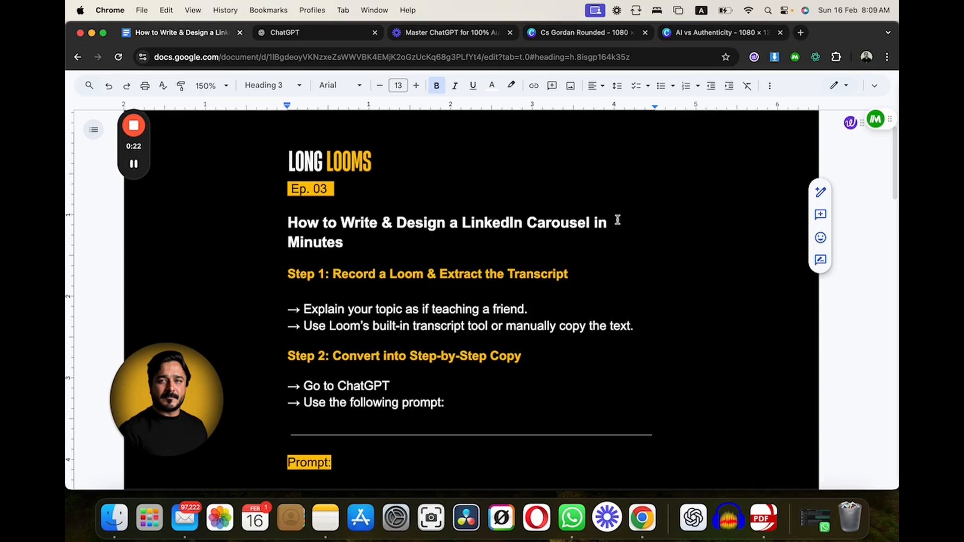
- Switch to the "AI vs Authenticity" Canva design, review its carousel slides in full-screen view, and look back over its pages in the editor
{"action": "left_click", "coordinate": [700, 33]}
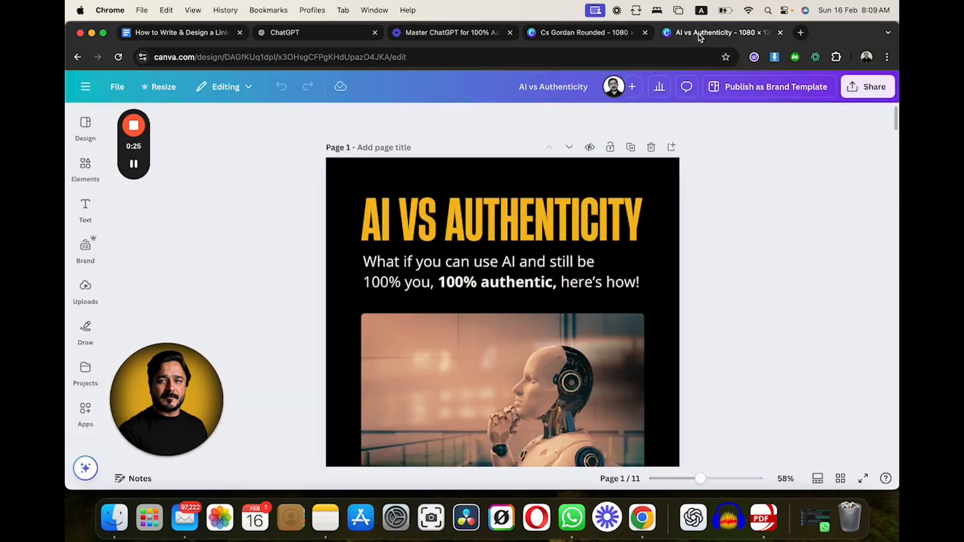
{"action": "left_click", "coordinate": [863, 478]}
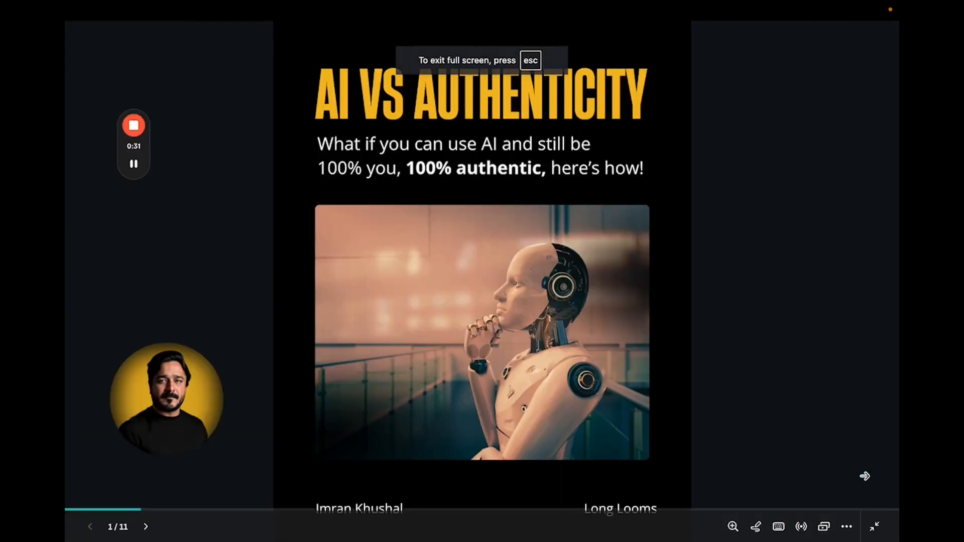
{"action": "key", "text": "Right"}
{"action": "key", "text": "Right"}
{"action": "key", "text": "Right"}
{"action": "key", "text": "Right"}
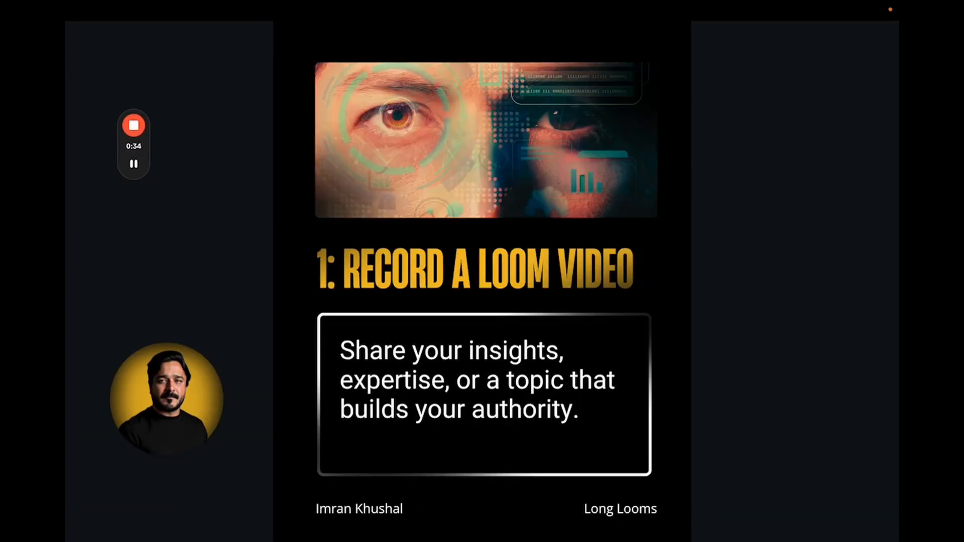
{"action": "key", "text": "Right"}
{"action": "key", "text": "Right"}
{"action": "key", "text": "Right"}
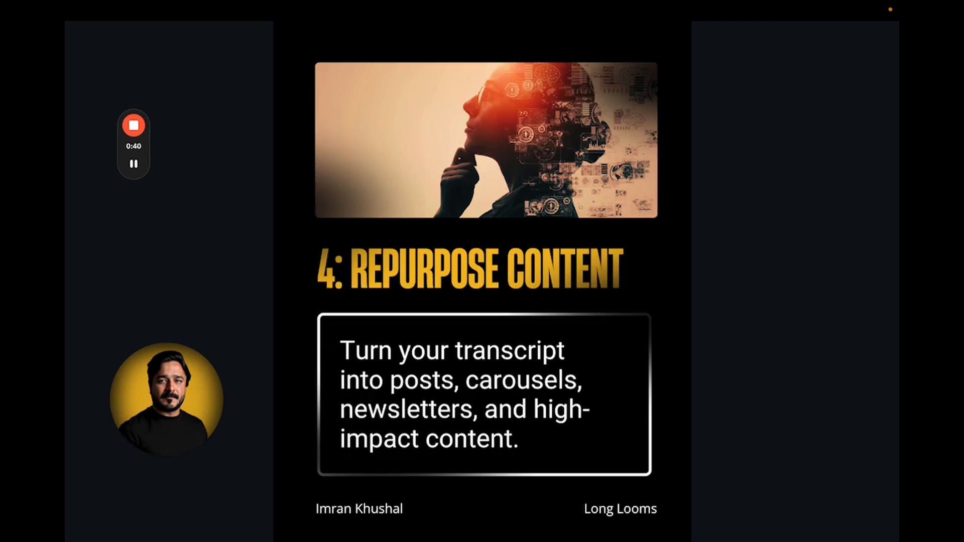
{"action": "key", "text": "Right"}
{"action": "key", "text": "Right"}
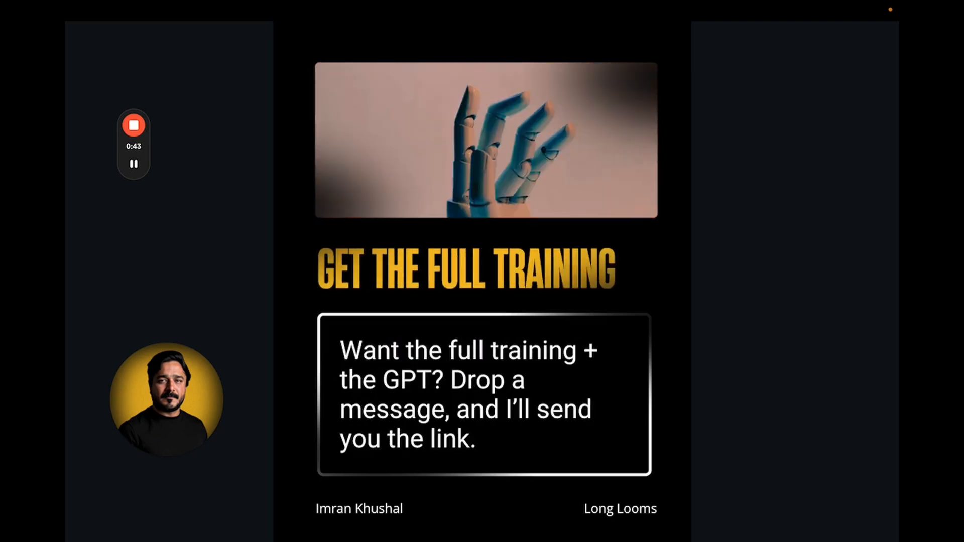
{"action": "key", "text": "Left"}
{"action": "key", "text": "Left"}
{"action": "key", "text": "Left"}
{"action": "key", "text": "Left"}
{"action": "key", "text": "Left"}
{"action": "key", "text": "Left"}
{"action": "key", "text": "Left"}
{"action": "key", "text": "Left"}
{"action": "key", "text": "Left"}
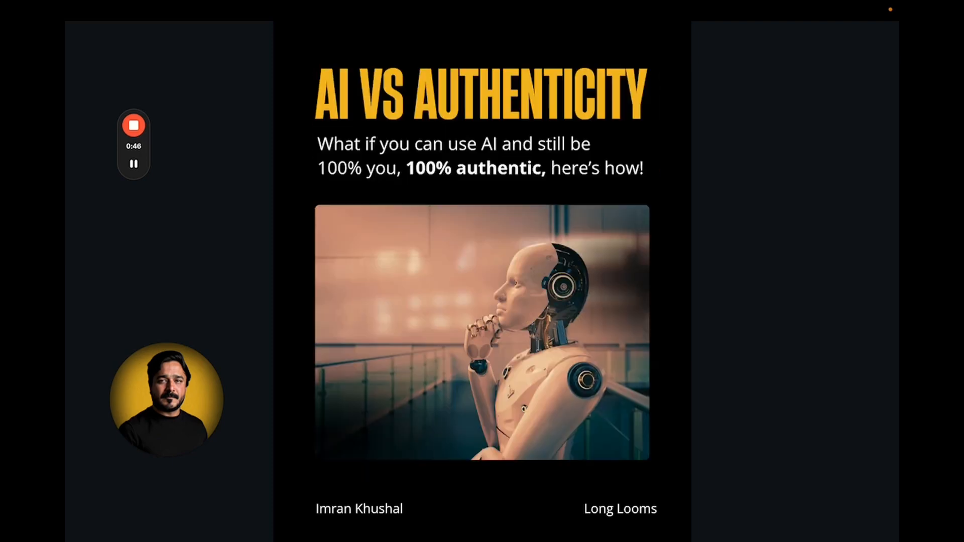
{"action": "key", "text": "Right"}
{"action": "key", "text": "Right"}
{"action": "key", "text": "Right"}
{"action": "key", "text": "Right"}
{"action": "key", "text": "Right"}
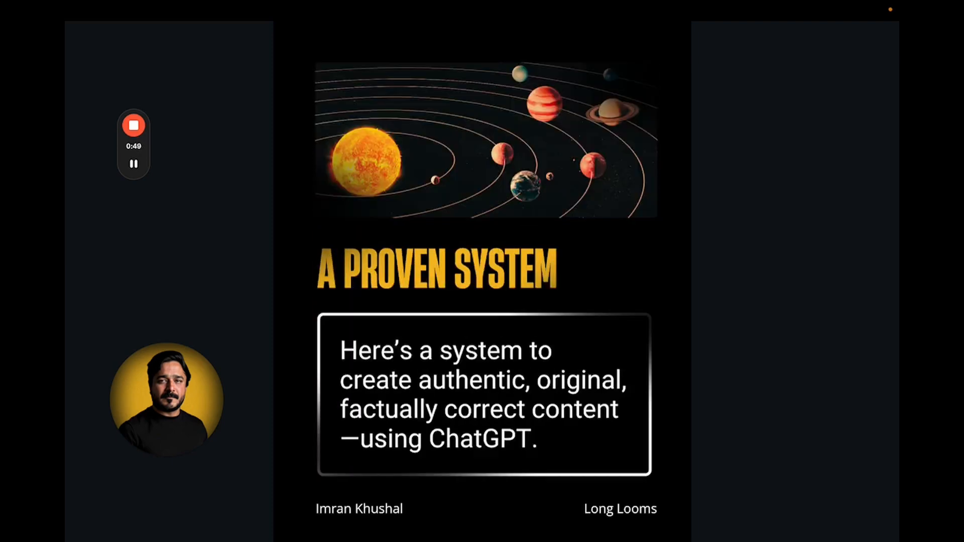
{"action": "key", "text": "Right"}
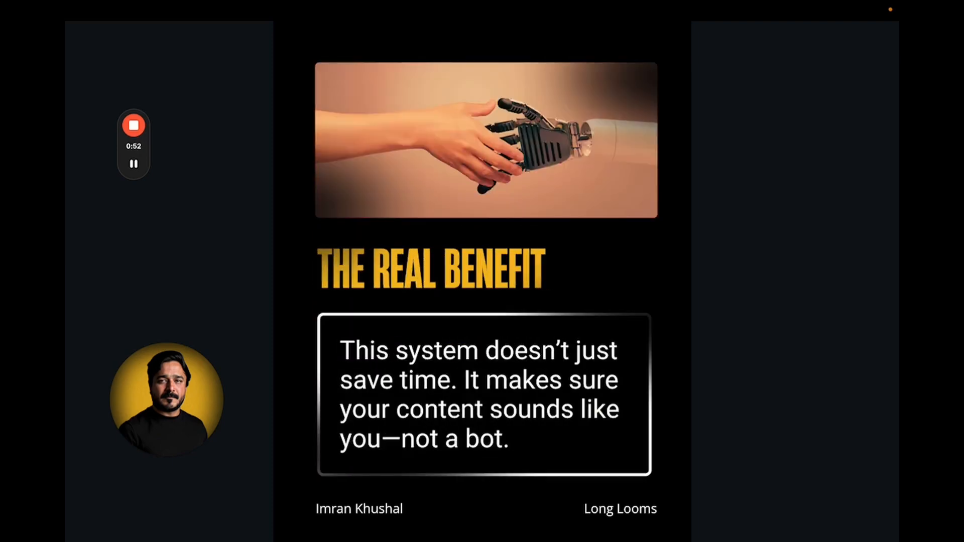
{"action": "key", "text": "Right"}
{"action": "key", "text": "Escape"}
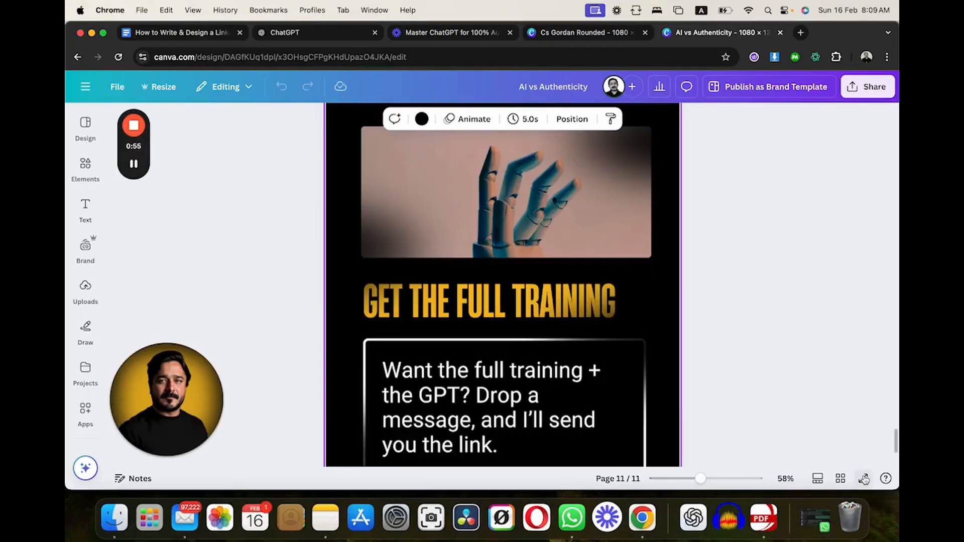
{"action": "scroll", "coordinate": [817, 322], "scroll_direction": "up", "scroll_amount": 20}
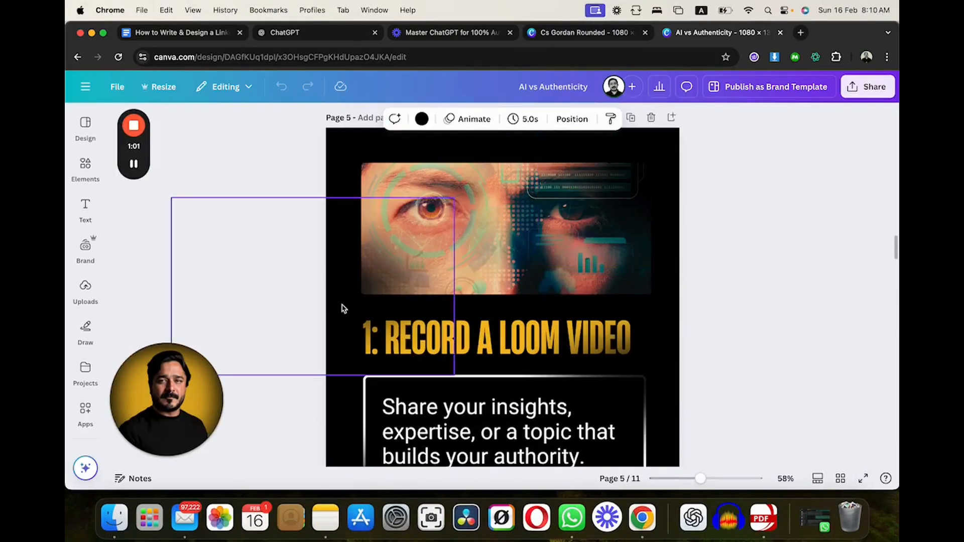
{"action": "scroll", "coordinate": [340, 307], "scroll_direction": "up", "scroll_amount": 15}
- Copy the full transcript of the Loom video "Master ChatGPT for 100% Authentic Content"
{"action": "left_click", "coordinate": [177, 33]}
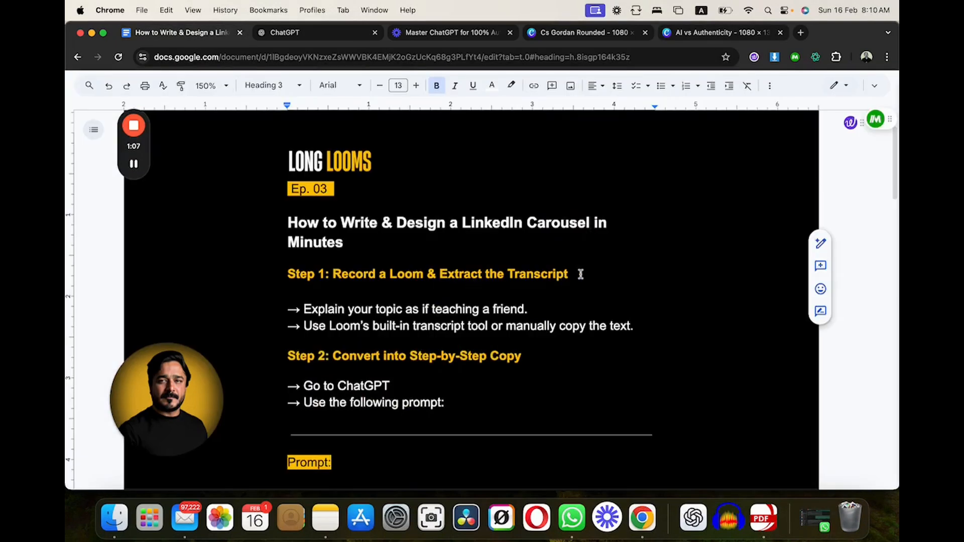
{"action": "left_click", "coordinate": [441, 33]}
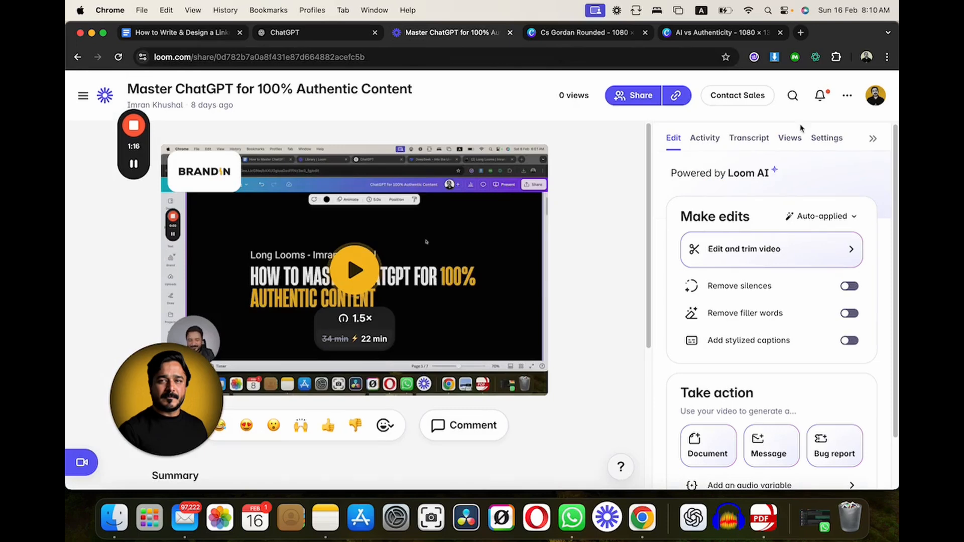
{"action": "left_click", "coordinate": [753, 140]}
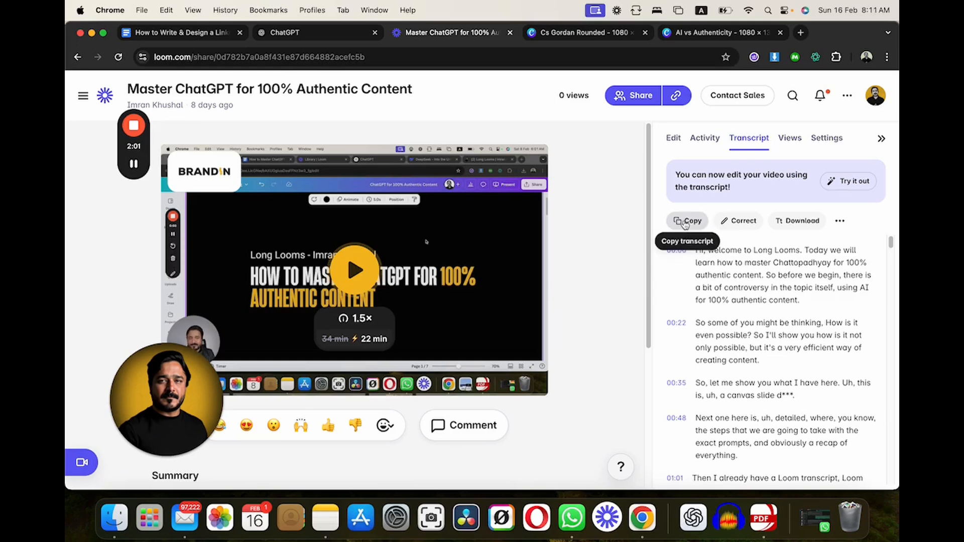
{"action": "left_click", "coordinate": [685, 224]}
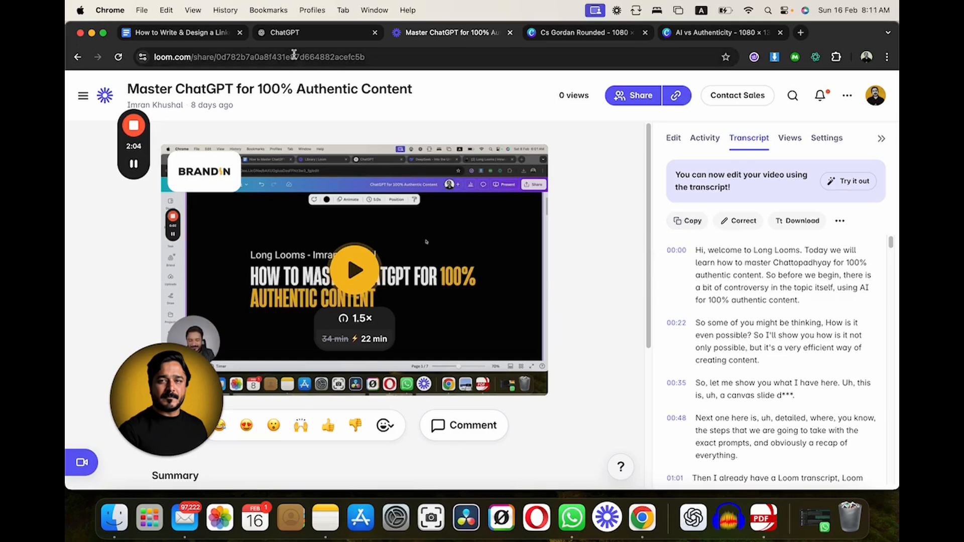
- Read the "Step 2: Convert into Step-by-Step Copy" instructions and the prompt beneath them in the Google Docs guide
{"action": "left_click", "coordinate": [168, 35]}
{"action": "scroll", "coordinate": [469, 324], "scroll_direction": "down", "scroll_amount": 1}
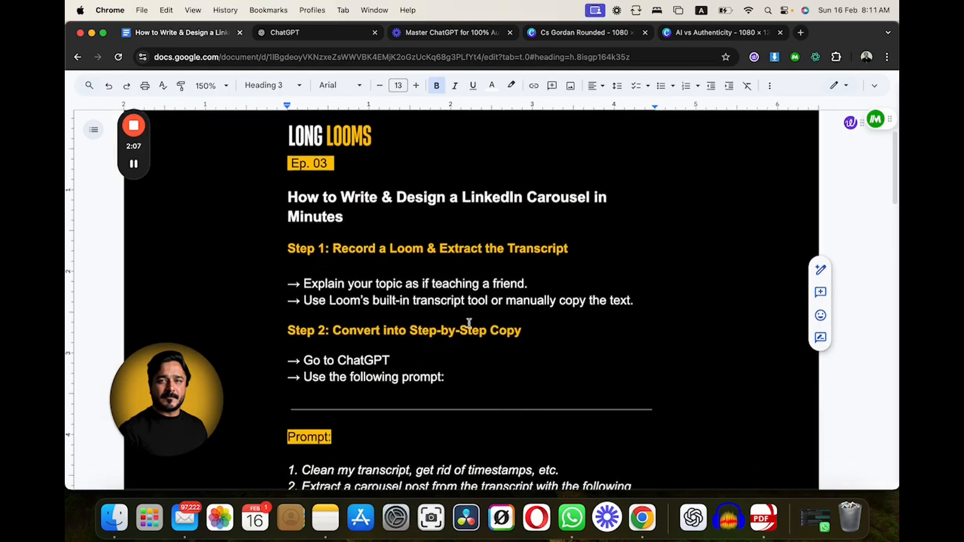
{"action": "scroll", "coordinate": [469, 324], "scroll_direction": "down", "scroll_amount": 5}
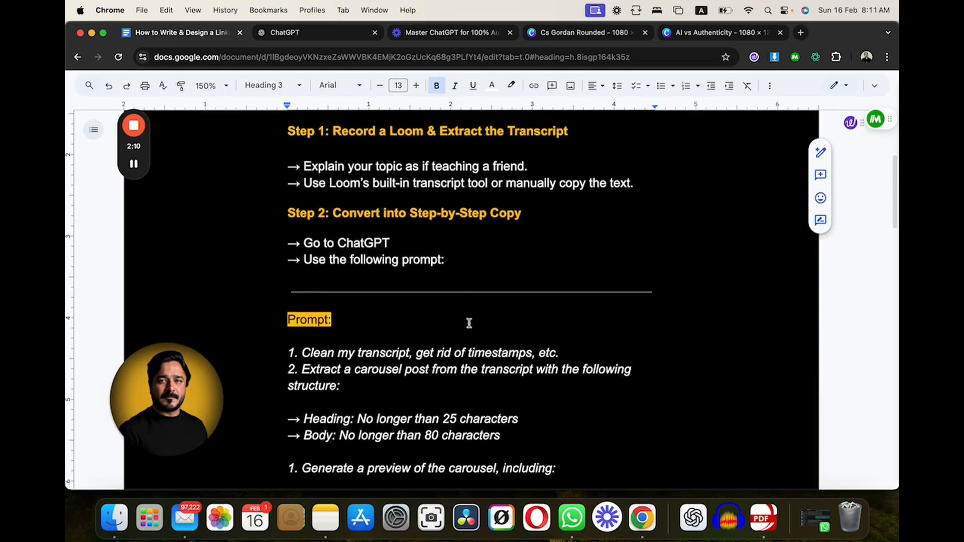
{"action": "scroll", "coordinate": [469, 323], "scroll_direction": "up", "scroll_amount": 1}
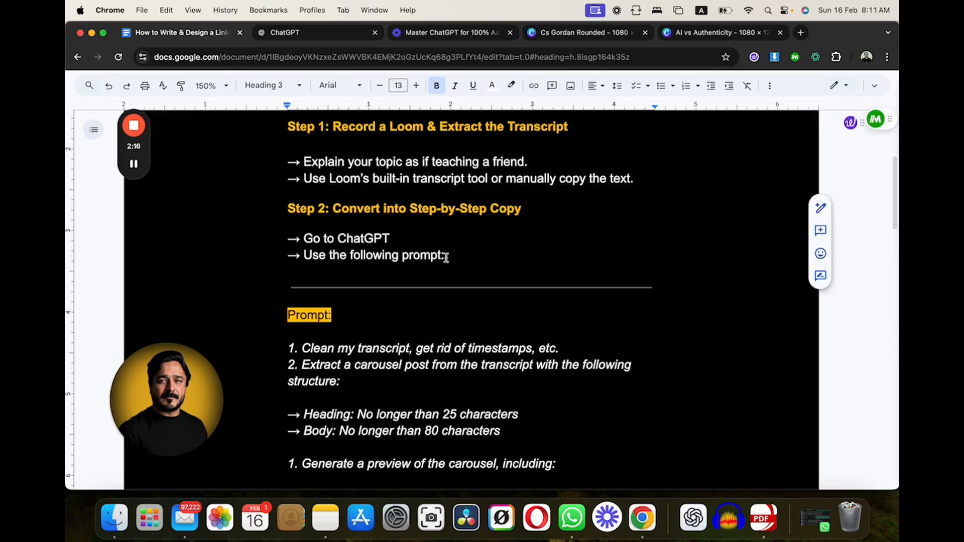
- Switch to ChatGPT, paste the copied Loom transcript into a new ChatGPT 4o message, and skim through it
{"action": "left_click", "coordinate": [284, 35]}
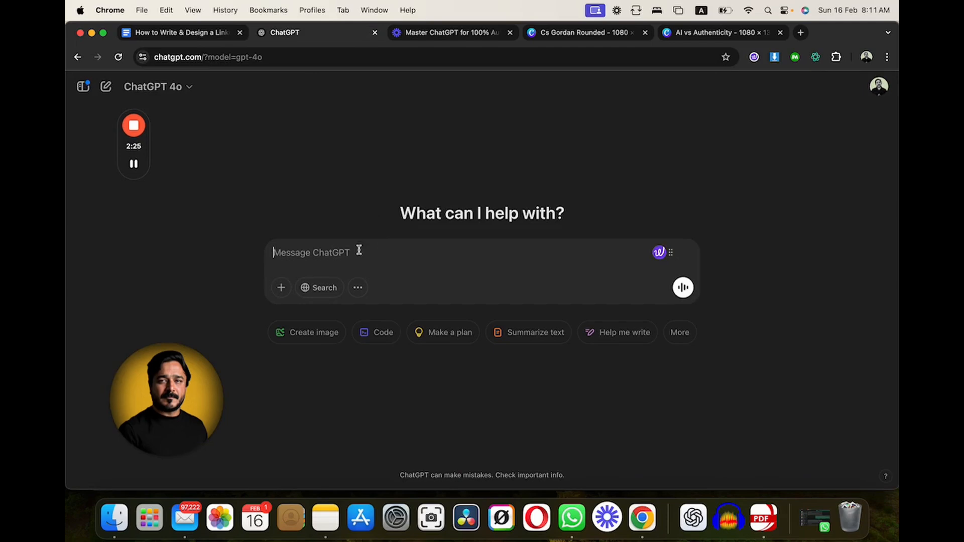
{"action": "left_click", "coordinate": [335, 252]}
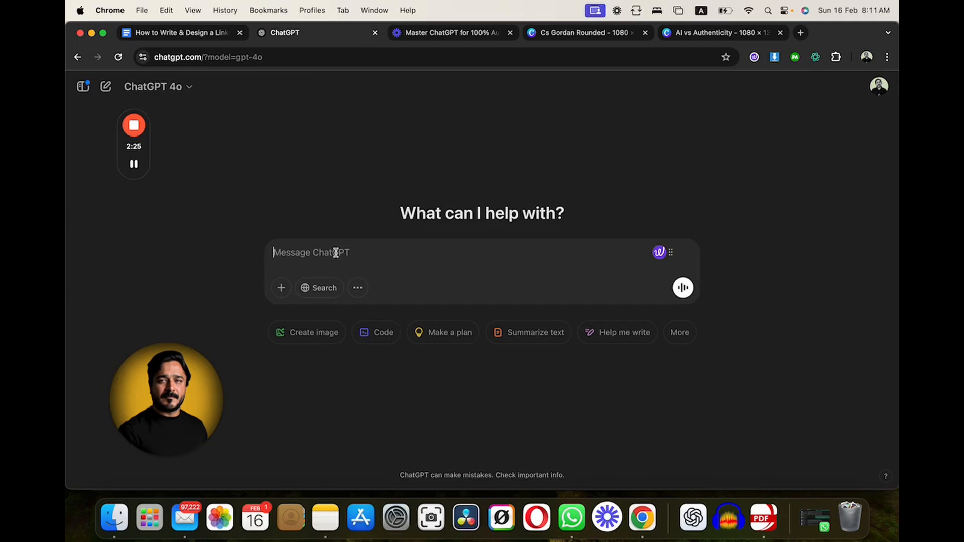
{"action": "left_click", "coordinate": [189, 88]}
{"action": "left_click", "coordinate": [194, 89]}
{"action": "left_click", "coordinate": [326, 251]}
{"action": "key", "text": "super+v"}
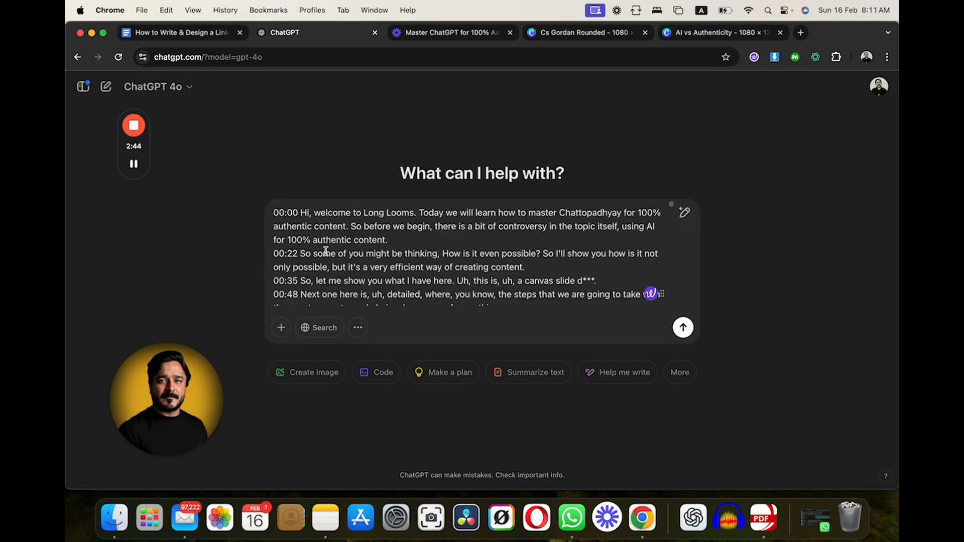
{"action": "scroll", "coordinate": [533, 266], "scroll_direction": "down", "scroll_amount": 10}
{"action": "scroll", "coordinate": [532, 266], "scroll_direction": "down", "scroll_amount": 20}
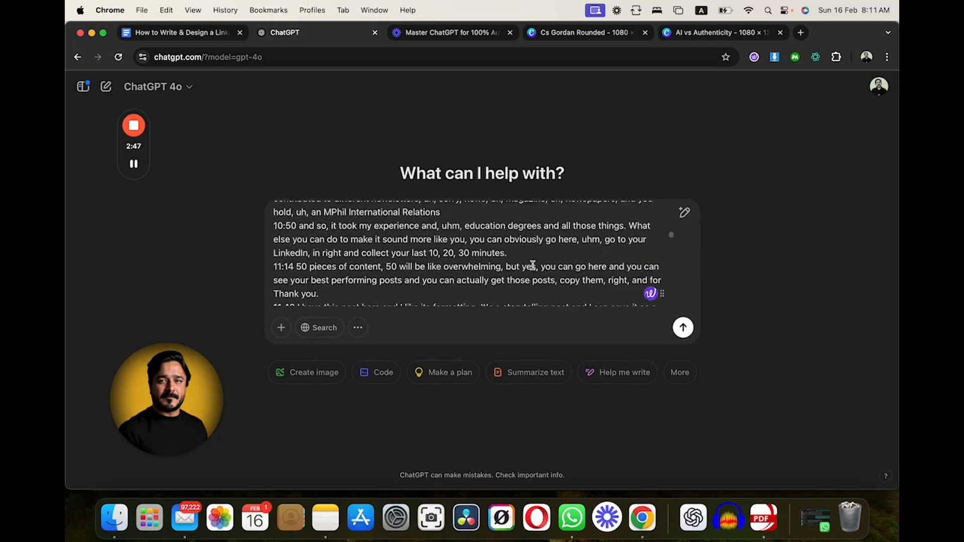
{"action": "scroll", "coordinate": [533, 265], "scroll_direction": "down", "scroll_amount": 15}
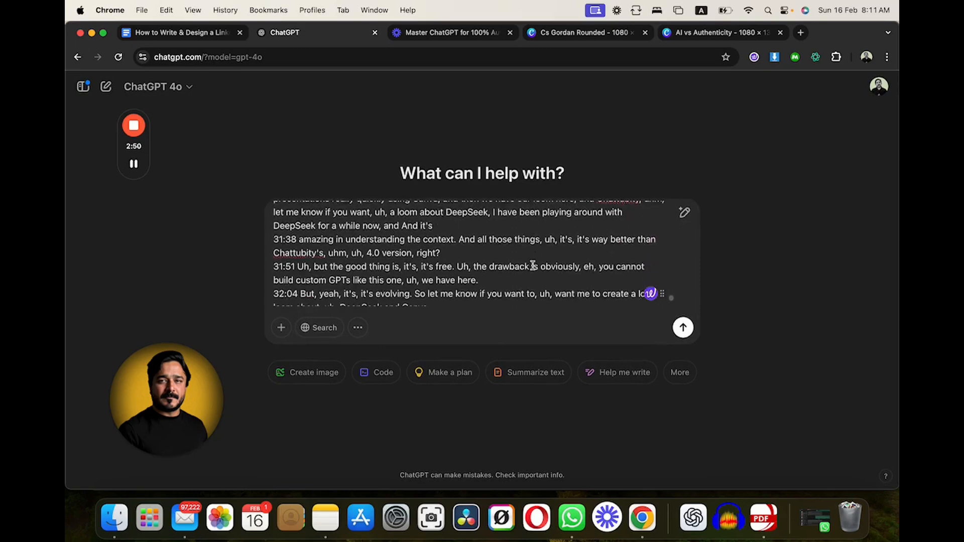
{"action": "scroll", "coordinate": [532, 265], "scroll_direction": "up", "scroll_amount": 20}
{"action": "scroll", "coordinate": [532, 265], "scroll_direction": "up", "scroll_amount": 20}
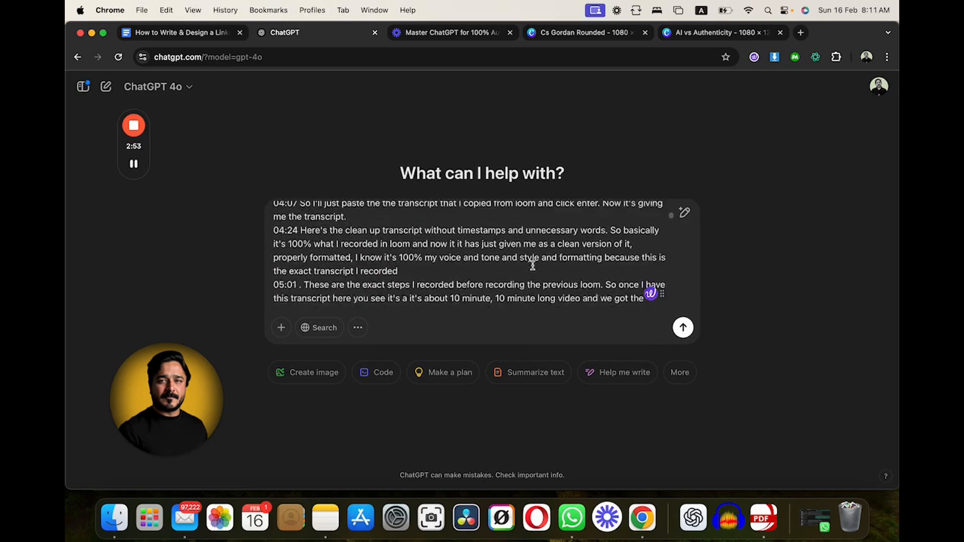
- Open the Long Looms website in a new browser tab
{"action": "left_click", "coordinate": [800, 32]}
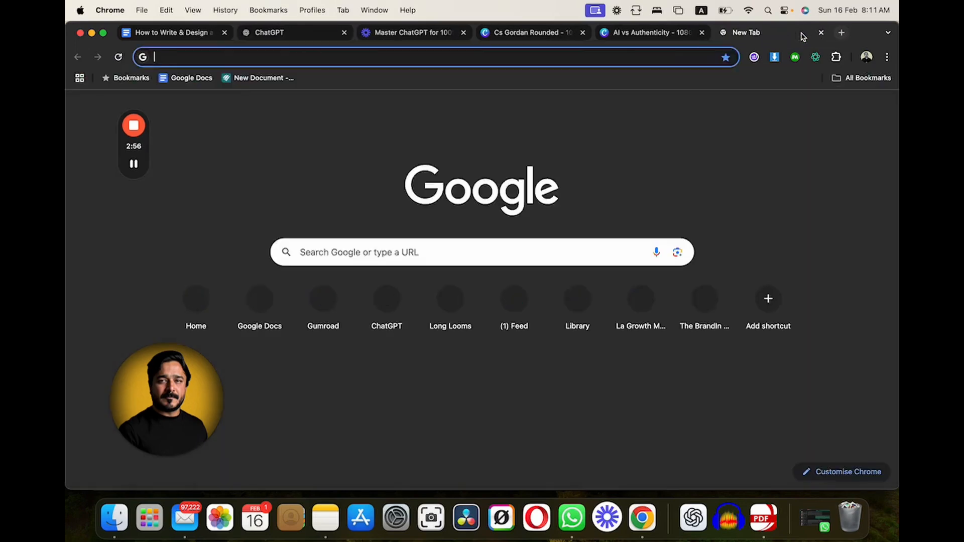
{"action": "type", "text": "im"}
{"action": "key", "text": "Return"}
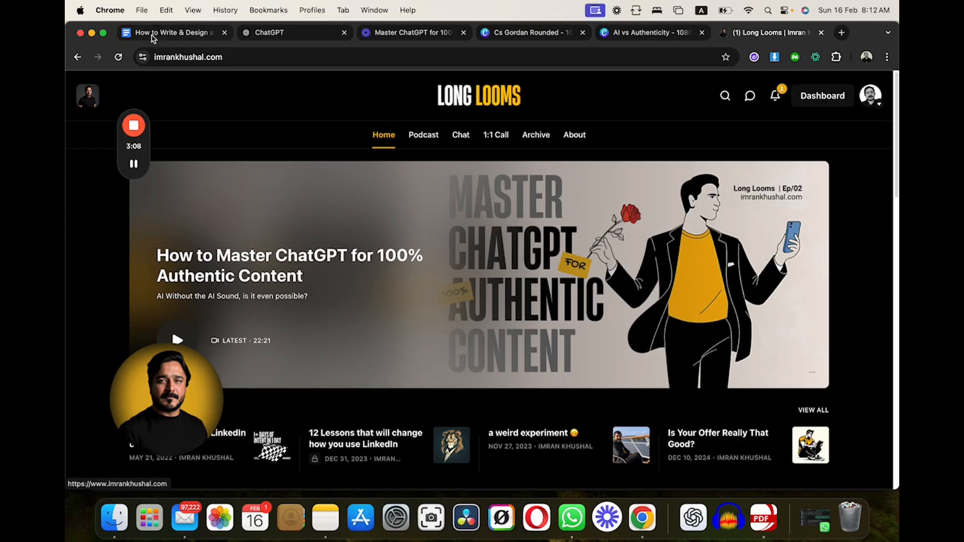
- Return to the unsent ChatGPT message and add three line breaks after the end of the transcript
{"action": "left_click", "coordinate": [154, 35]}
{"action": "left_click", "coordinate": [266, 34]}
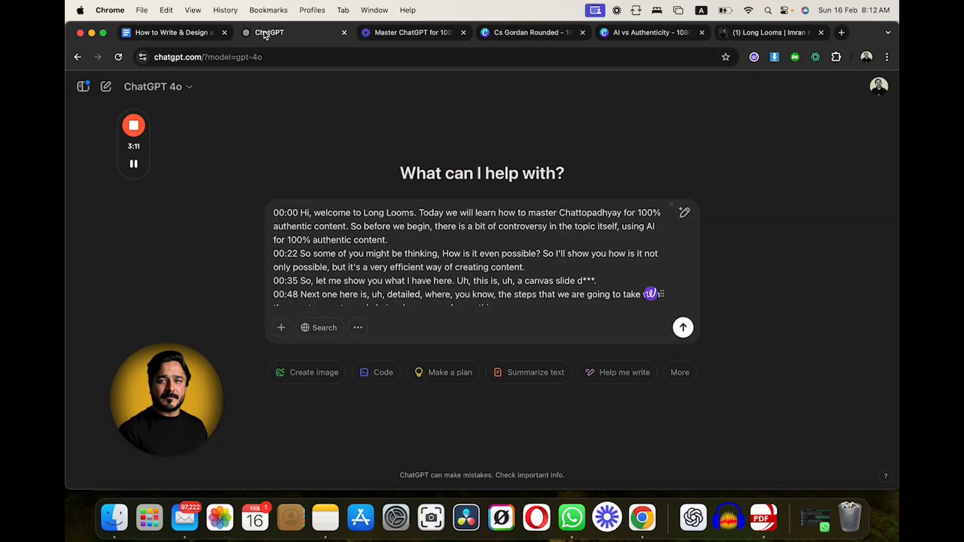
{"action": "scroll", "coordinate": [416, 243], "scroll_direction": "down", "scroll_amount": 15}
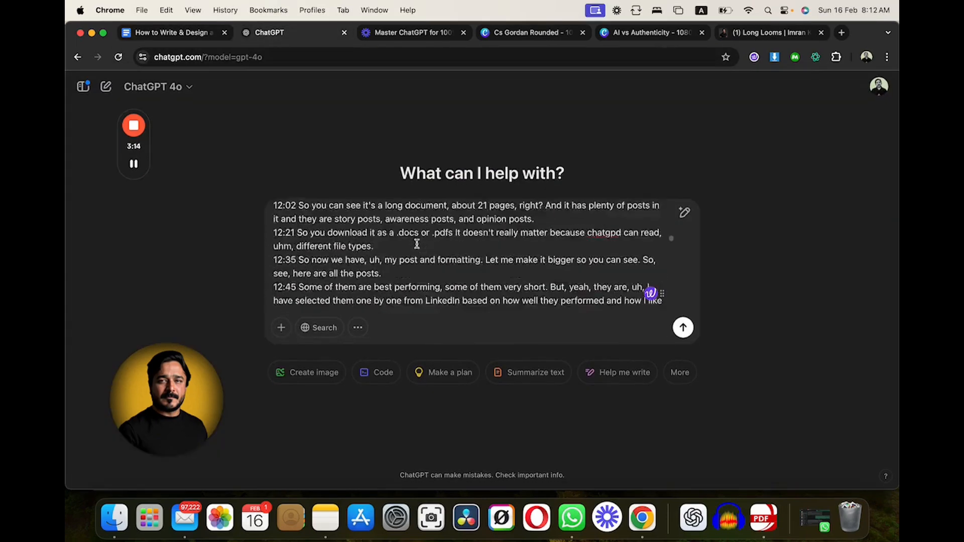
{"action": "scroll", "coordinate": [417, 244], "scroll_direction": "down", "scroll_amount": 20}
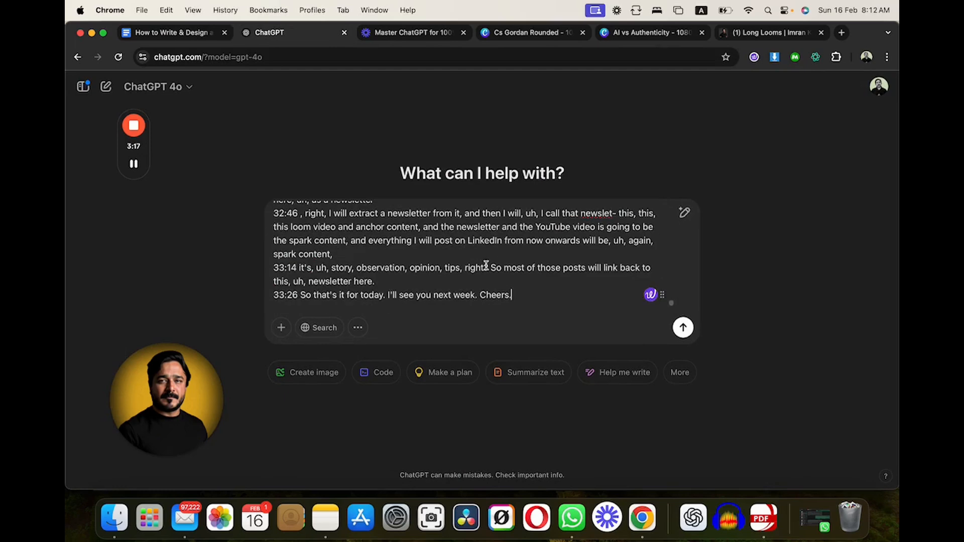
{"action": "key", "text": "shift+Return"}
{"action": "key", "text": "shift+Return"}
{"action": "key", "text": "shift+Return"}
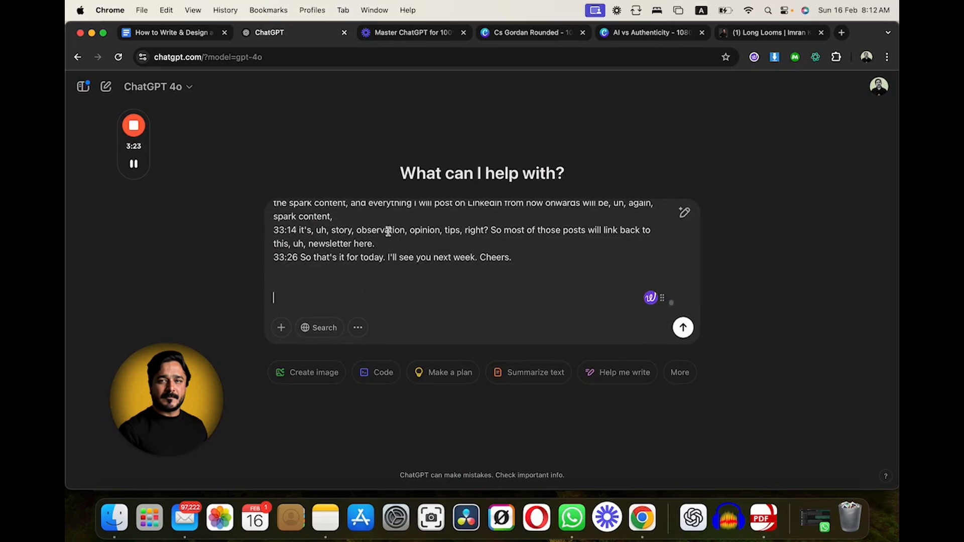
- Copy the full carousel prompt from the Google Docs guide and paste it below the transcript in the ChatGPT message
{"action": "left_click", "coordinate": [166, 33]}
{"action": "scroll", "coordinate": [318, 237], "scroll_direction": "down", "scroll_amount": 5}
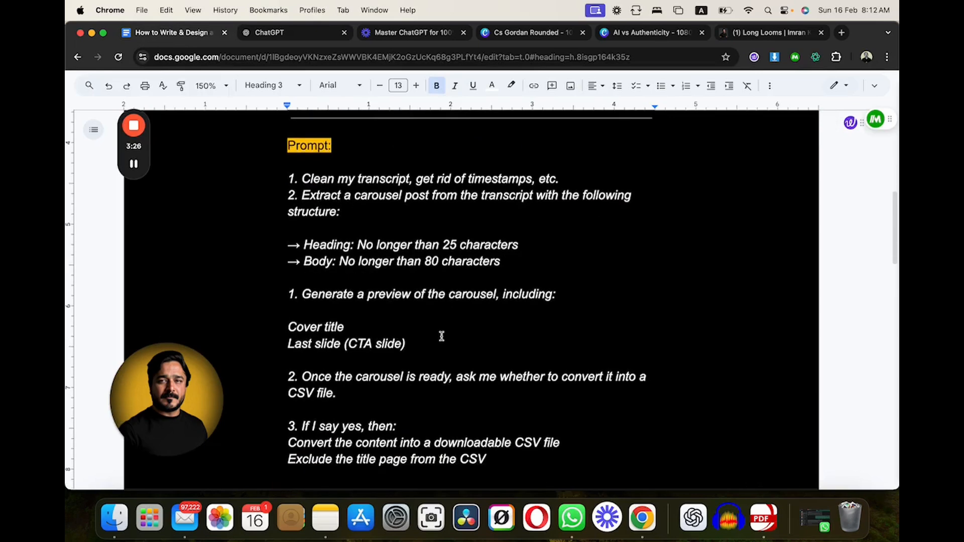
{"action": "scroll", "coordinate": [442, 336], "scroll_direction": "down", "scroll_amount": 1}
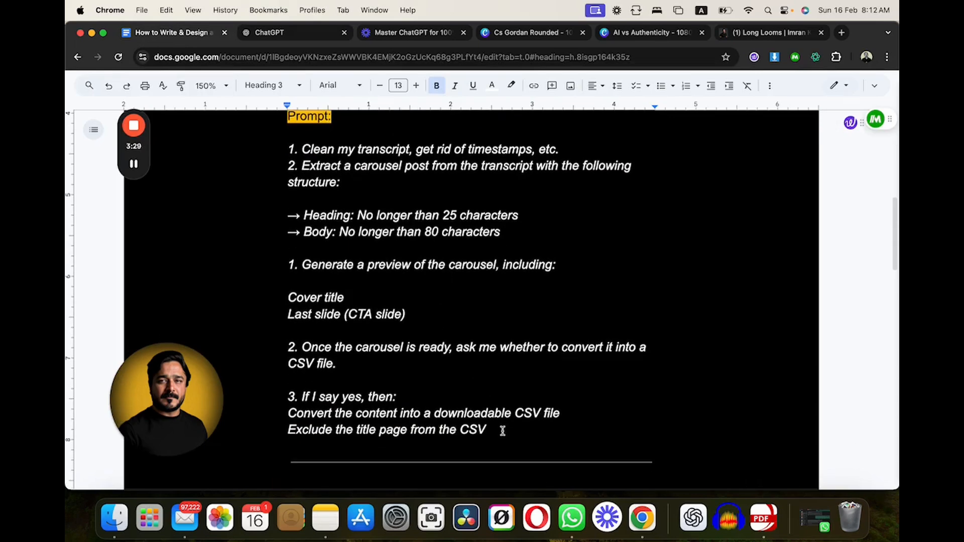
{"action": "left_click_drag", "start_coordinate": [502, 431], "coordinate": [283, 153]}
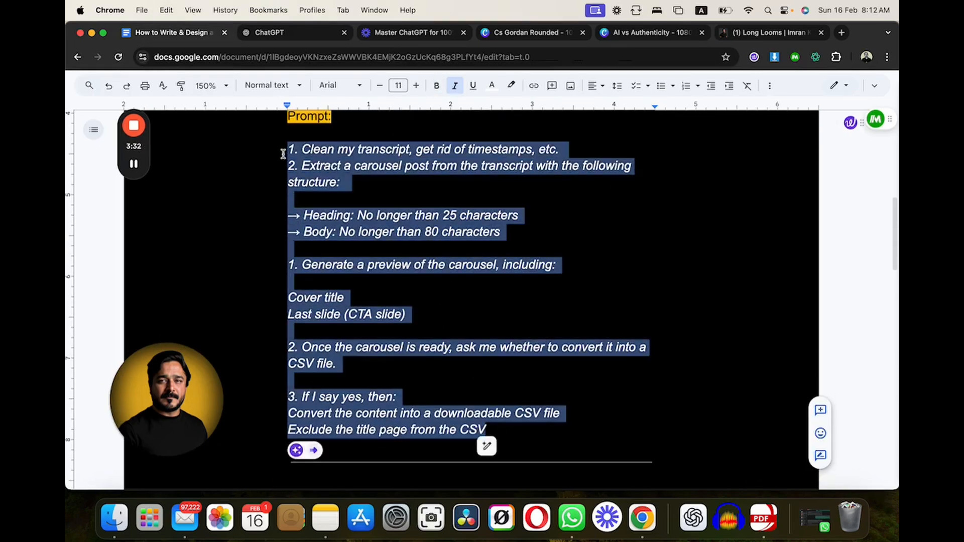
{"action": "left_click", "coordinate": [269, 32]}
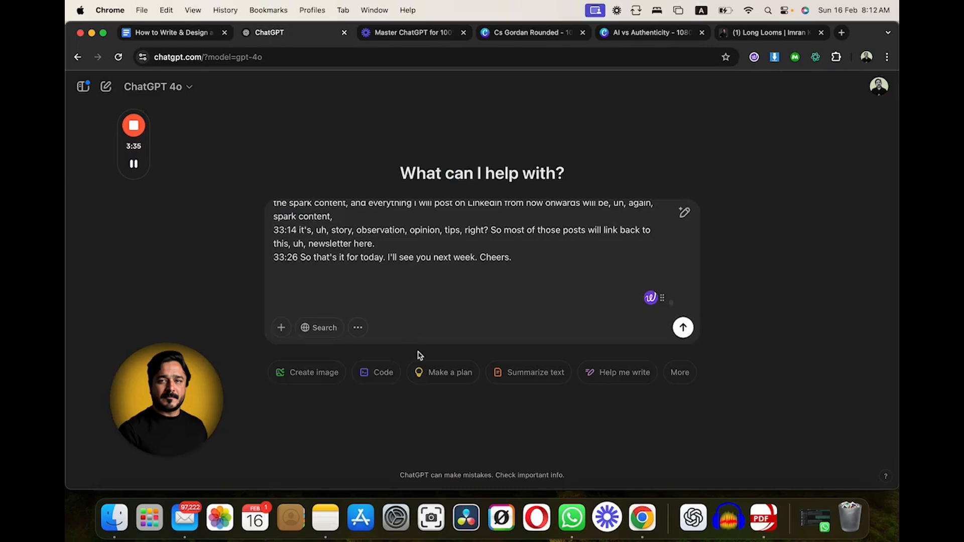
{"action": "key", "text": "super+v"}
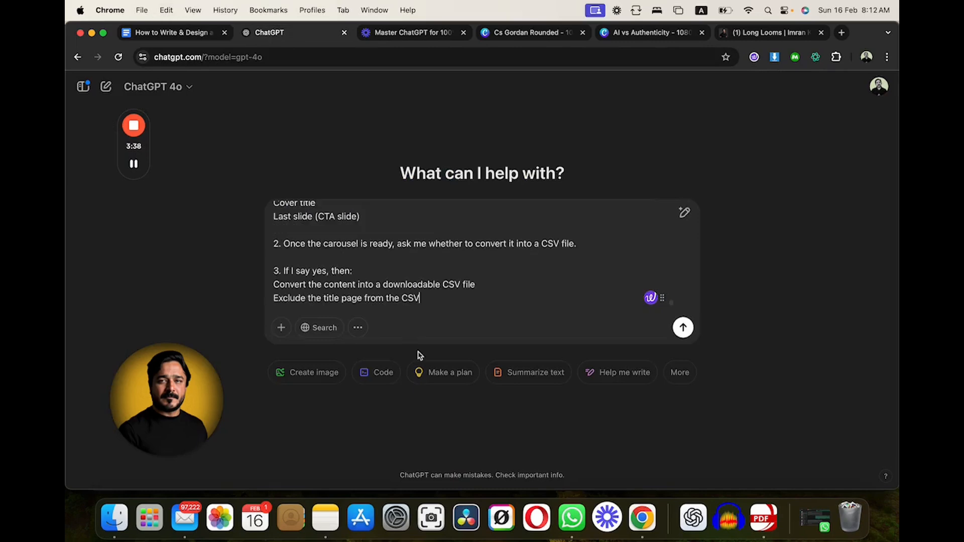
- Review the timestamps at the end of the pasted transcript and the cleanup instruction below it in the unsent message
{"action": "scroll", "coordinate": [428, 275], "scroll_direction": "up", "scroll_amount": 10}
{"action": "scroll", "coordinate": [425, 257], "scroll_direction": "up", "scroll_amount": 5}
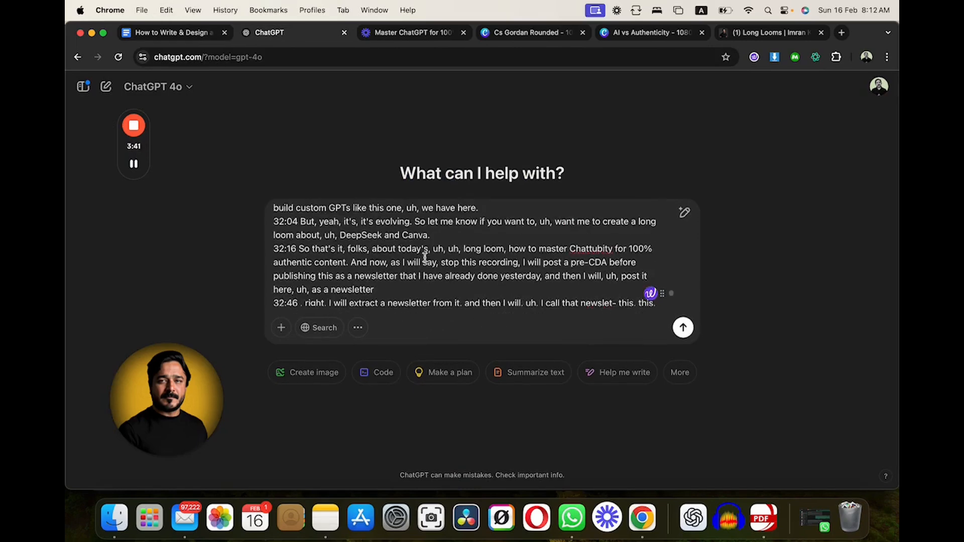
{"action": "scroll", "coordinate": [425, 257], "scroll_direction": "down", "scroll_amount": 5}
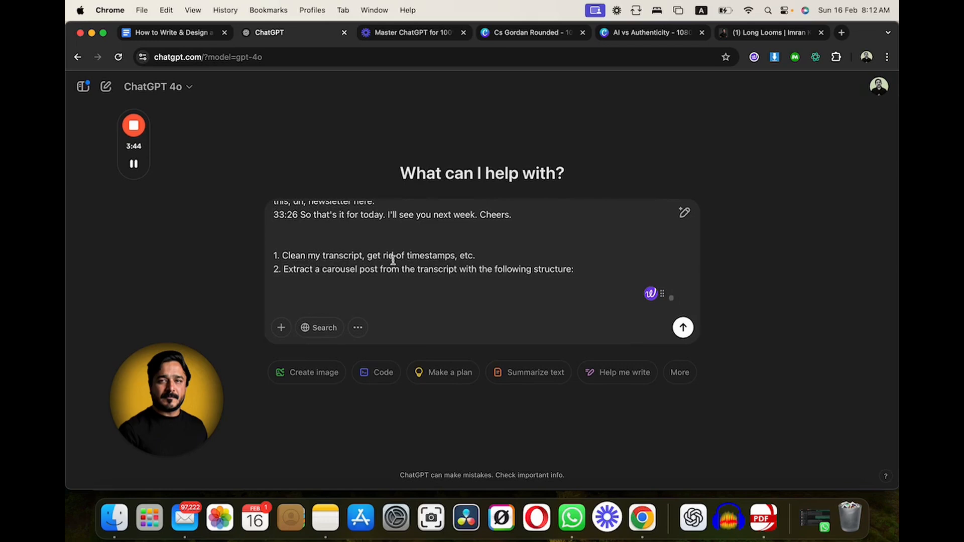
{"action": "scroll", "coordinate": [402, 257], "scroll_direction": "up", "scroll_amount": 1}
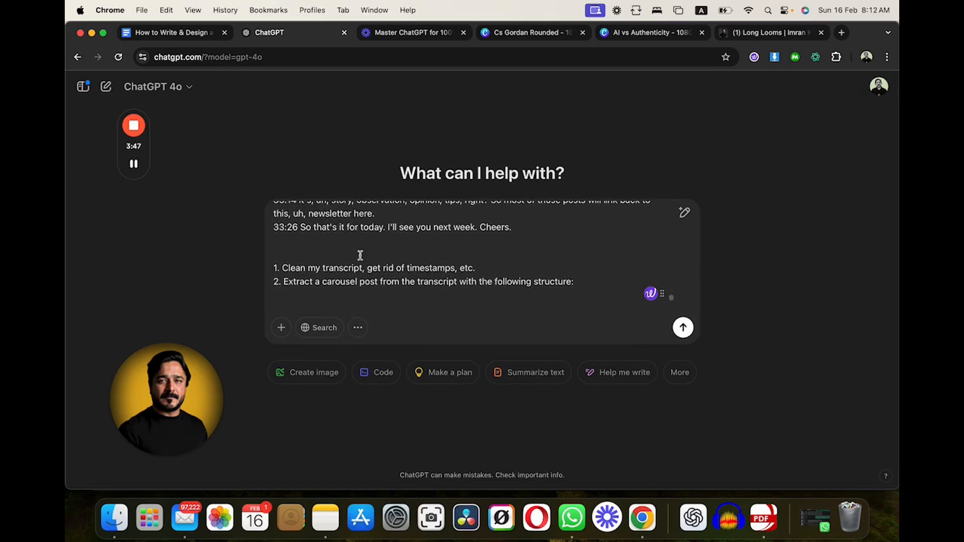
{"action": "left_click_drag", "start_coordinate": [299, 227], "coordinate": [273, 230]}
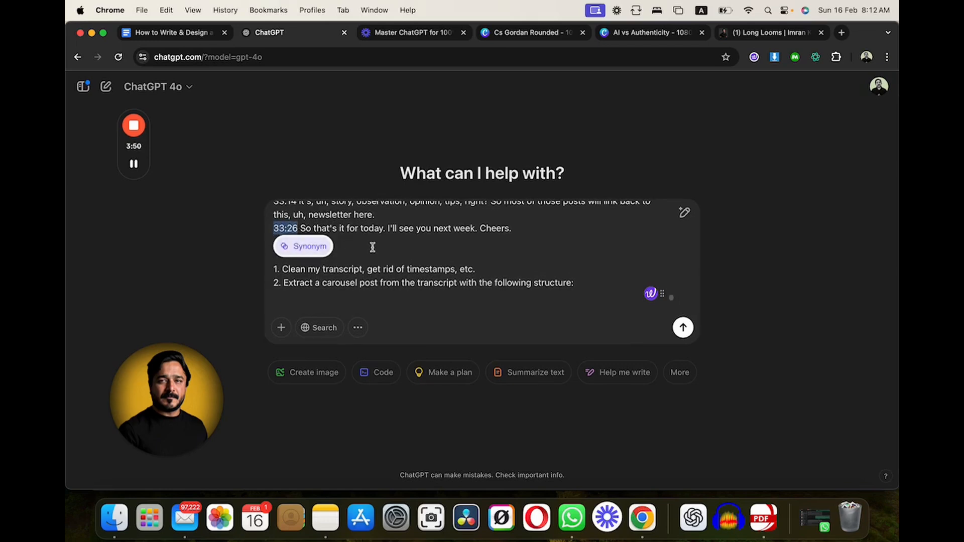
{"action": "scroll", "coordinate": [370, 247], "scroll_direction": "up", "scroll_amount": 2}
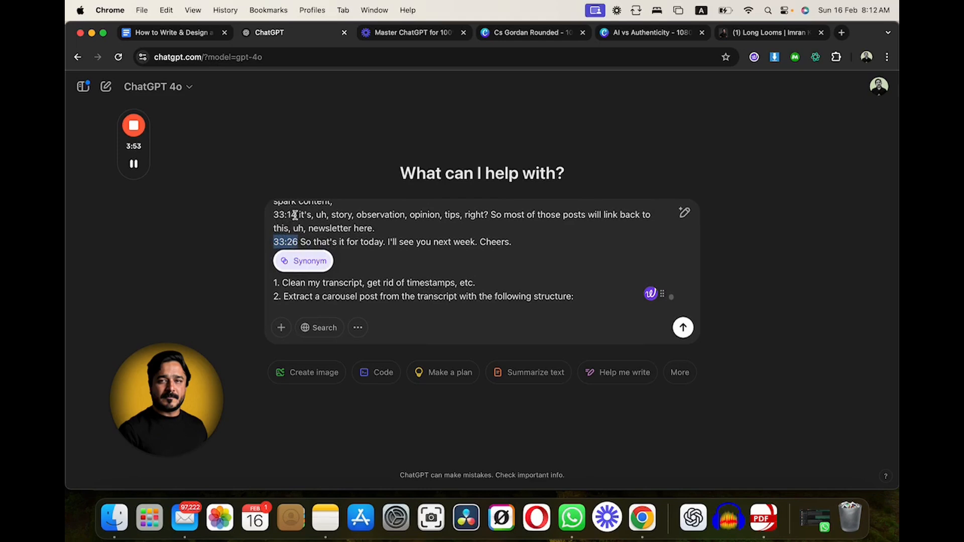
{"action": "left_click_drag", "start_coordinate": [297, 215], "coordinate": [275, 214]}
{"action": "scroll", "coordinate": [339, 218], "scroll_direction": "up", "scroll_amount": 1}
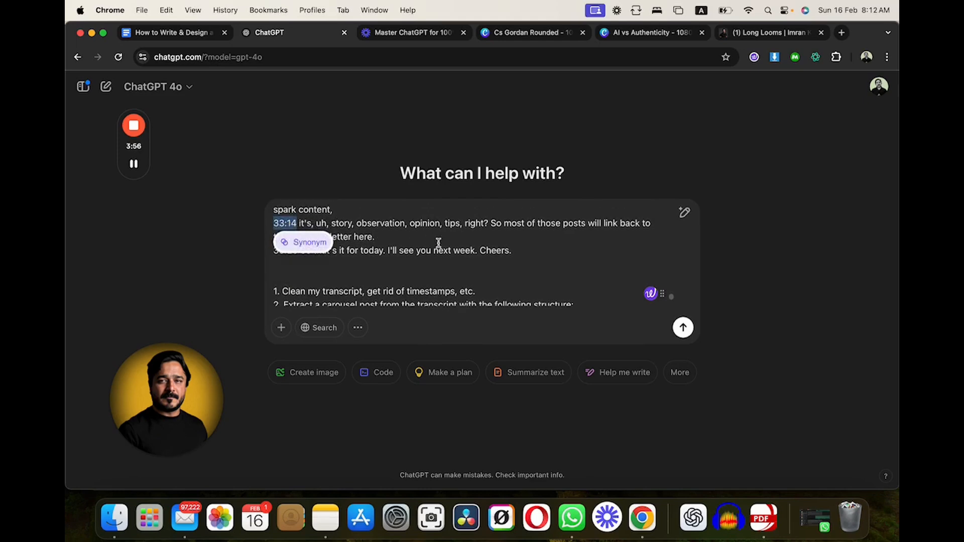
{"action": "scroll", "coordinate": [459, 278], "scroll_direction": "down", "scroll_amount": 3}
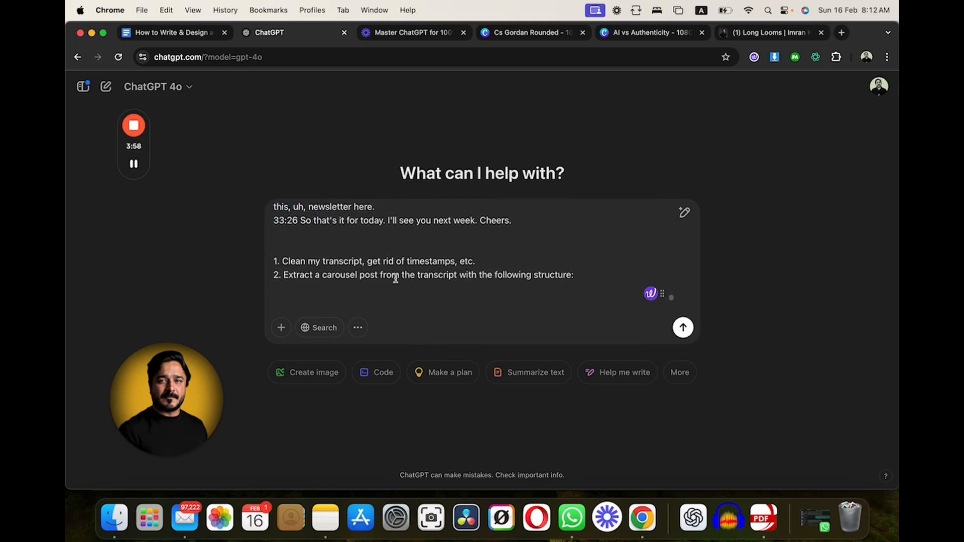
- Add ",and uhs, ums" after "timestamps" in the prompt's first instruction, before "etc."
{"action": "left_click", "coordinate": [459, 261]}
{"action": "type", "text": ",and uhs, ums"}
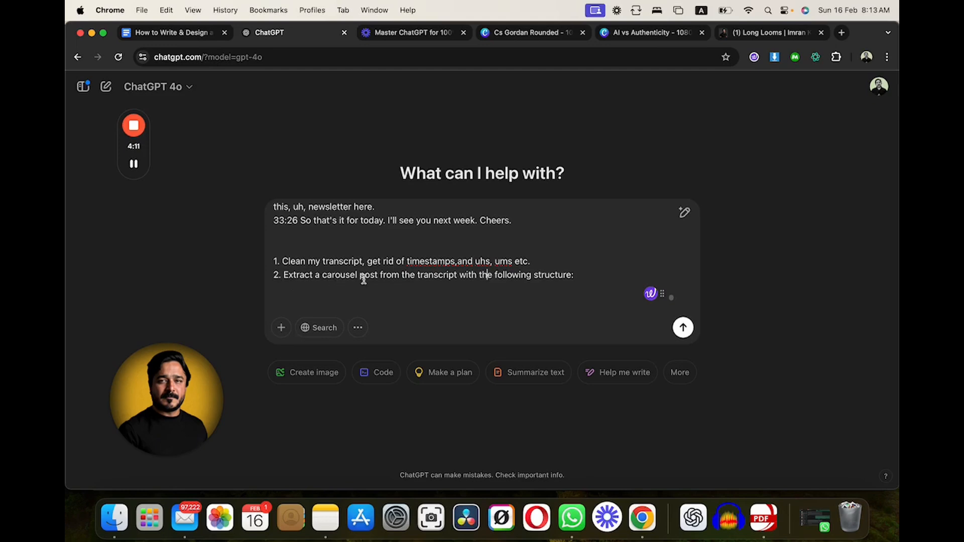
{"action": "left_click", "coordinate": [583, 272]}
{"action": "type", "text": "→ Heading: No longer than 25 characters → Body: No longer than 80 characters  1. Generate a preview of the carousel, including:"}
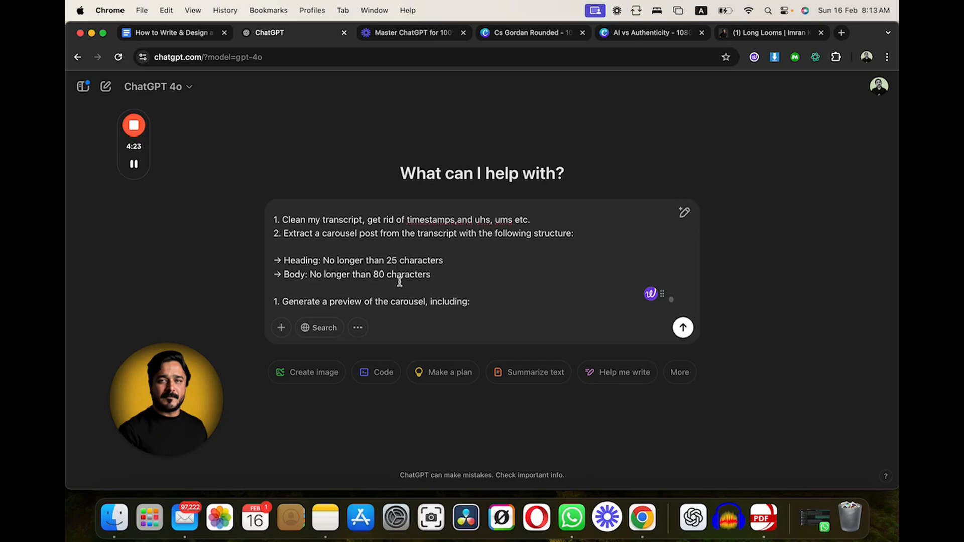
- Check the remaining carousel and CSV instructions and the start of the transcript, and send the message to ChatGPT
{"action": "scroll", "coordinate": [432, 279], "scroll_direction": "down", "scroll_amount": 3}
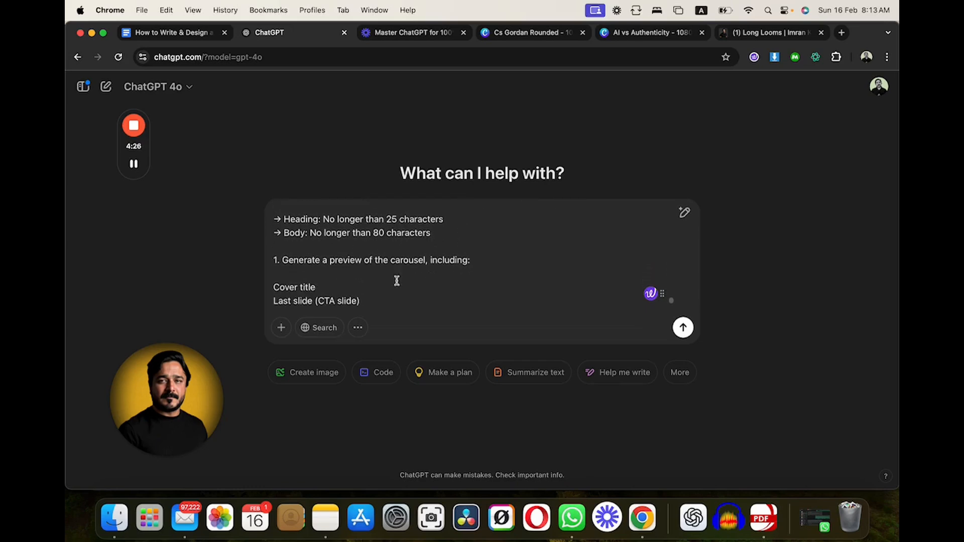
{"action": "scroll", "coordinate": [445, 262], "scroll_direction": "down", "scroll_amount": 2}
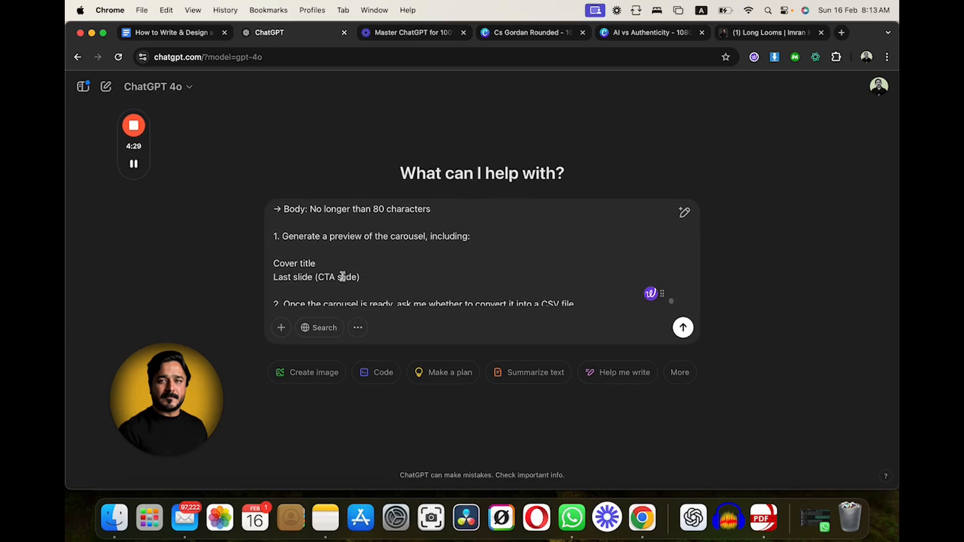
{"action": "scroll", "coordinate": [389, 275], "scroll_direction": "down", "scroll_amount": 2}
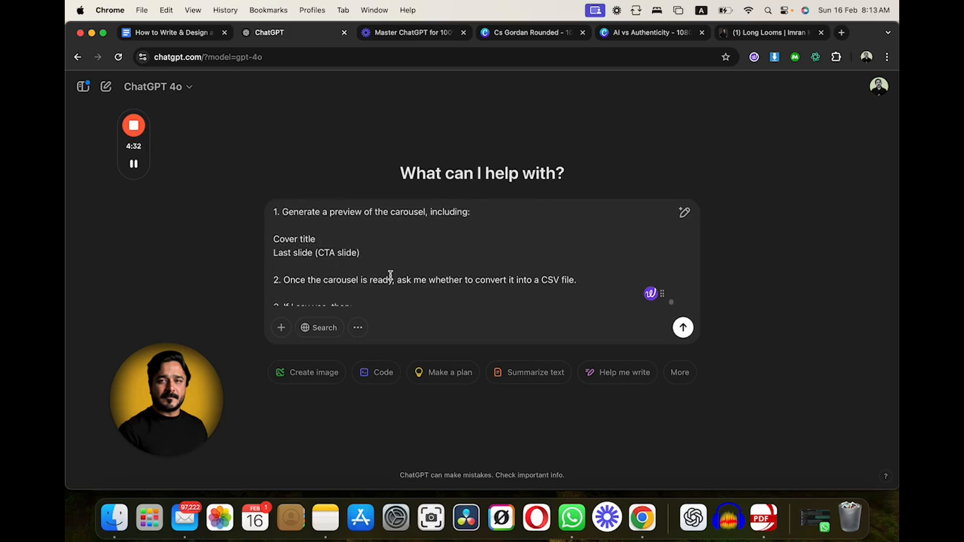
{"action": "scroll", "coordinate": [400, 282], "scroll_direction": "down", "scroll_amount": 1}
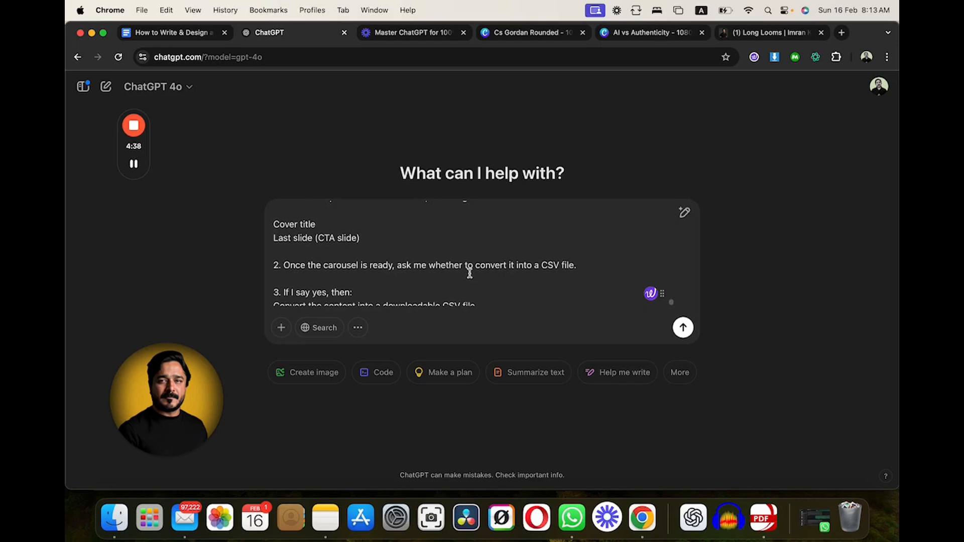
{"action": "scroll", "coordinate": [439, 276], "scroll_direction": "down", "scroll_amount": 2}
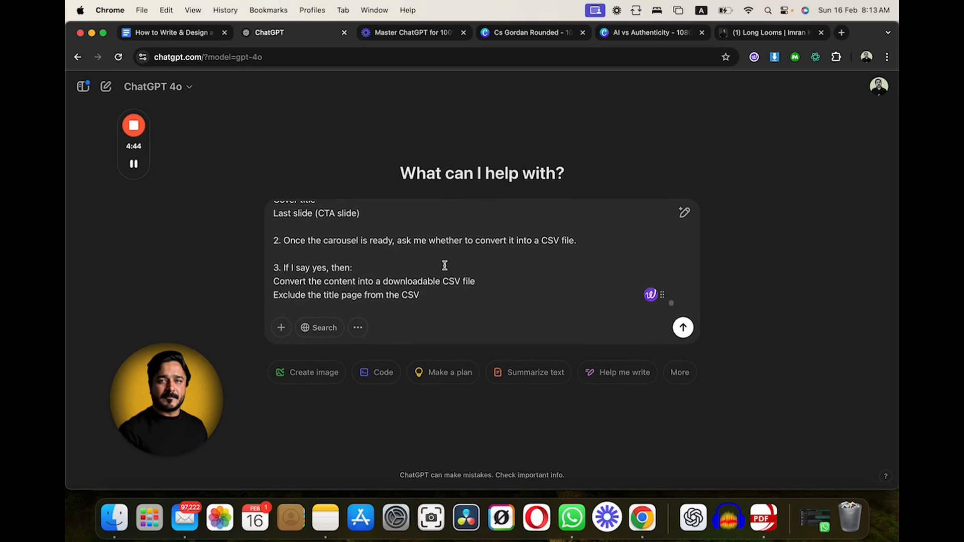
{"action": "key", "text": "super+v"}
{"action": "scroll", "coordinate": [502, 261], "scroll_direction": "up", "scroll_amount": 15}
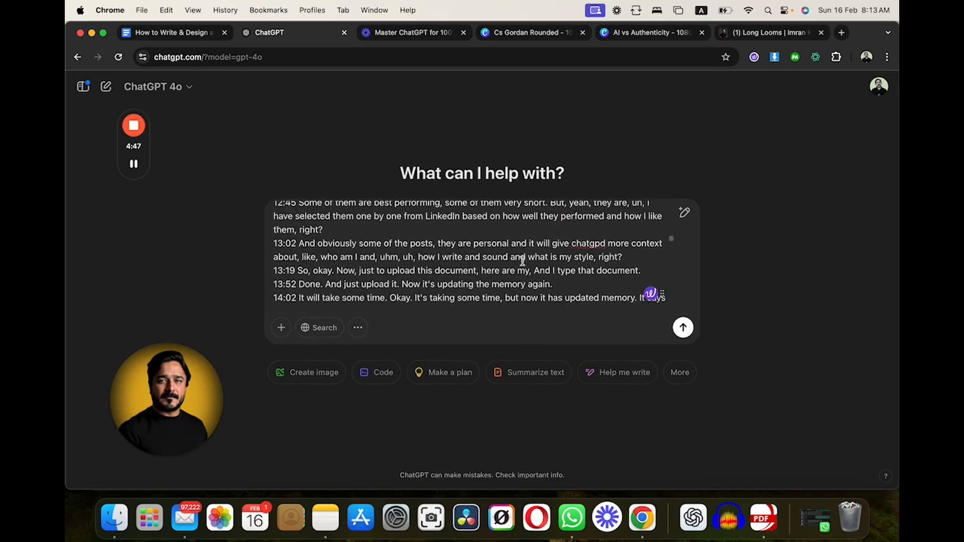
{"action": "scroll", "coordinate": [522, 261], "scroll_direction": "up", "scroll_amount": 20}
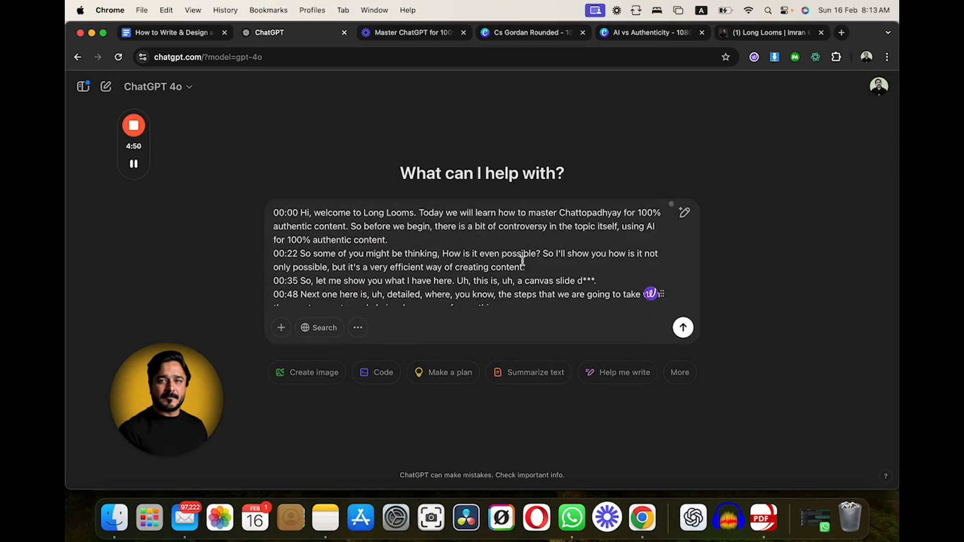
{"action": "left_click", "coordinate": [683, 328]}
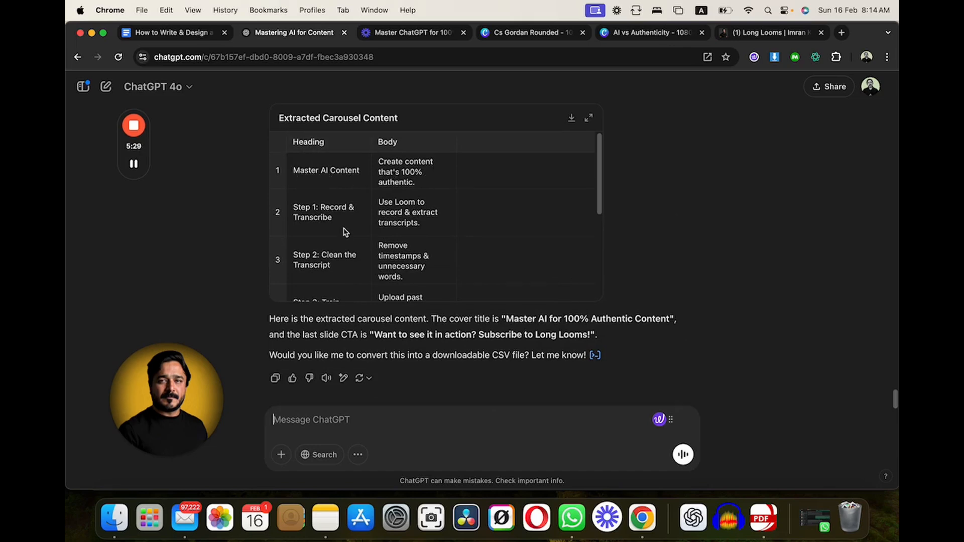
- Look through the rows of the Extracted Carousel Content table and reply "yes" to the CSV conversion
{"action": "scroll", "coordinate": [347, 224], "scroll_direction": "down", "scroll_amount": 5}
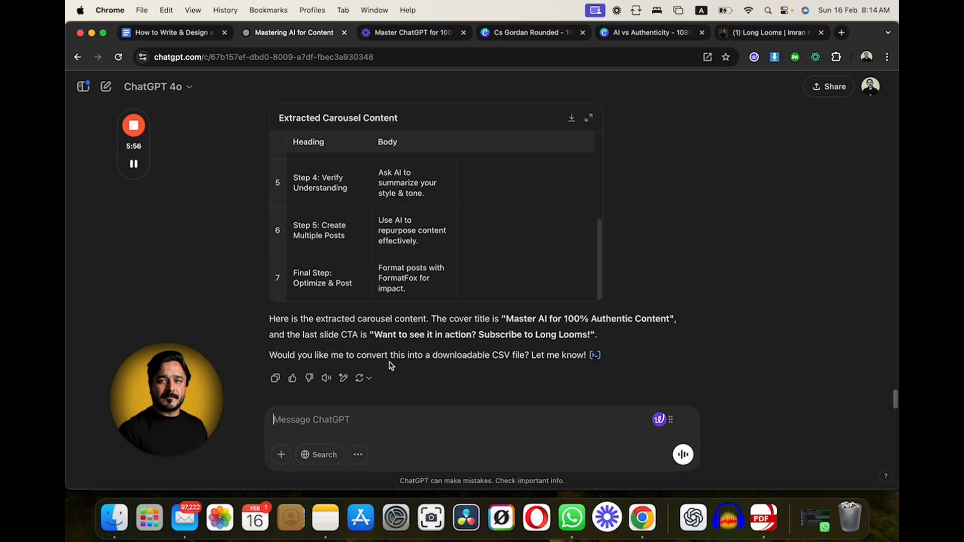
{"action": "left_click", "coordinate": [338, 417]}
{"action": "type", "text": "yes"}
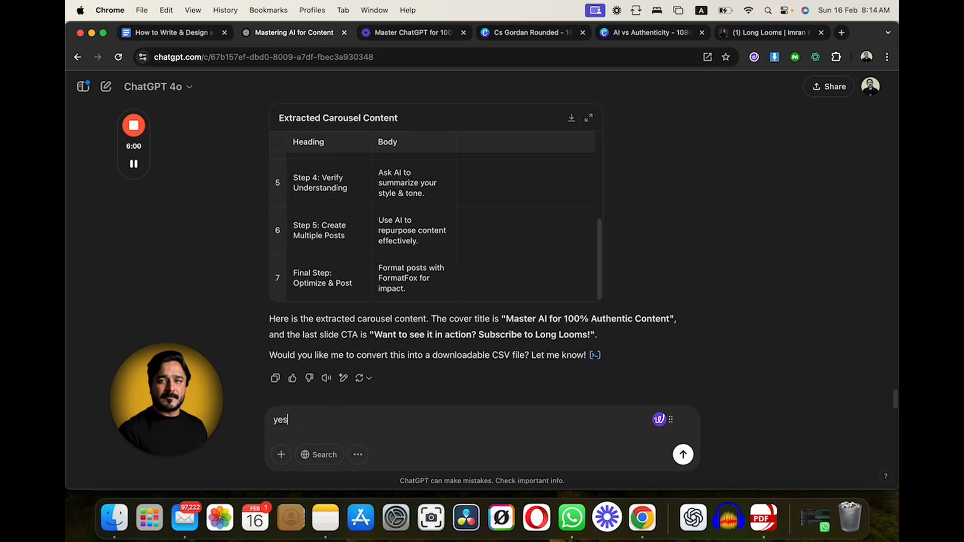
{"action": "key", "text": "Return"}
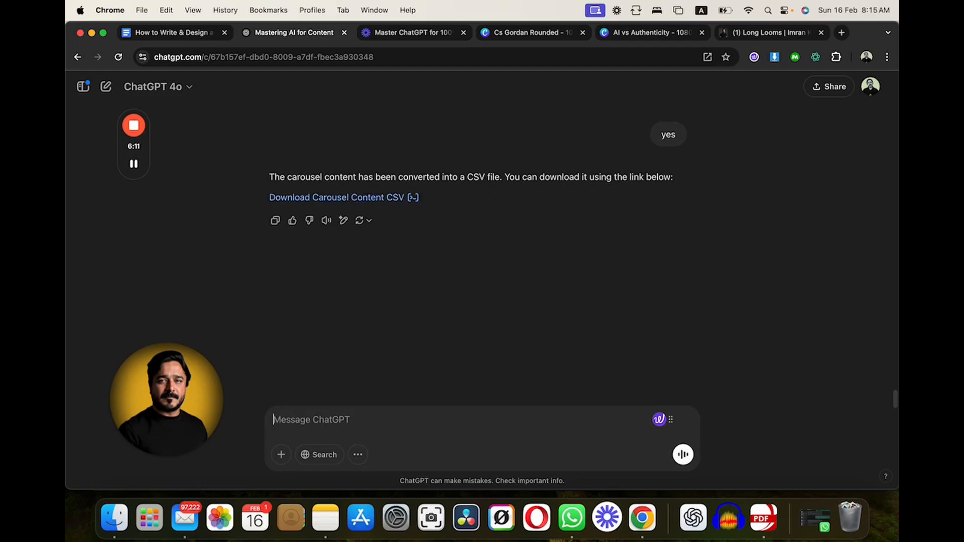
- Download the generated Carousel Content CSV file from the ChatGPT reply
{"action": "left_click", "coordinate": [397, 199]}
{"action": "key", "text": "Return"}
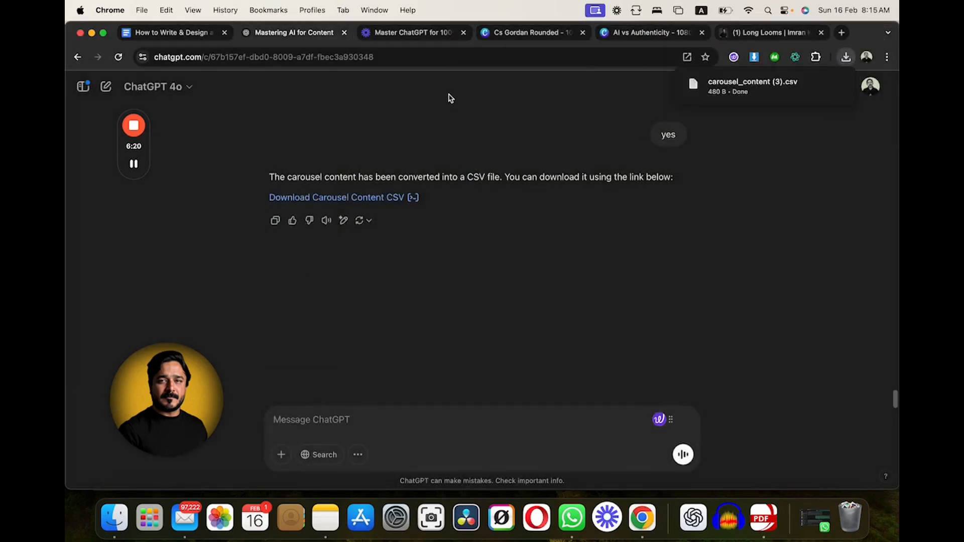
{"action": "left_click", "coordinate": [311, 10]}
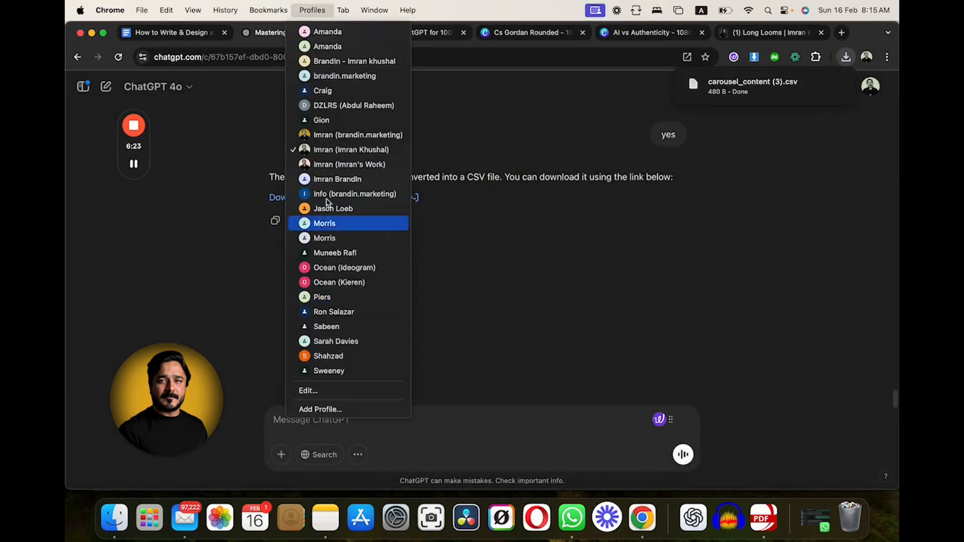
{"action": "left_click", "coordinate": [511, 126]}
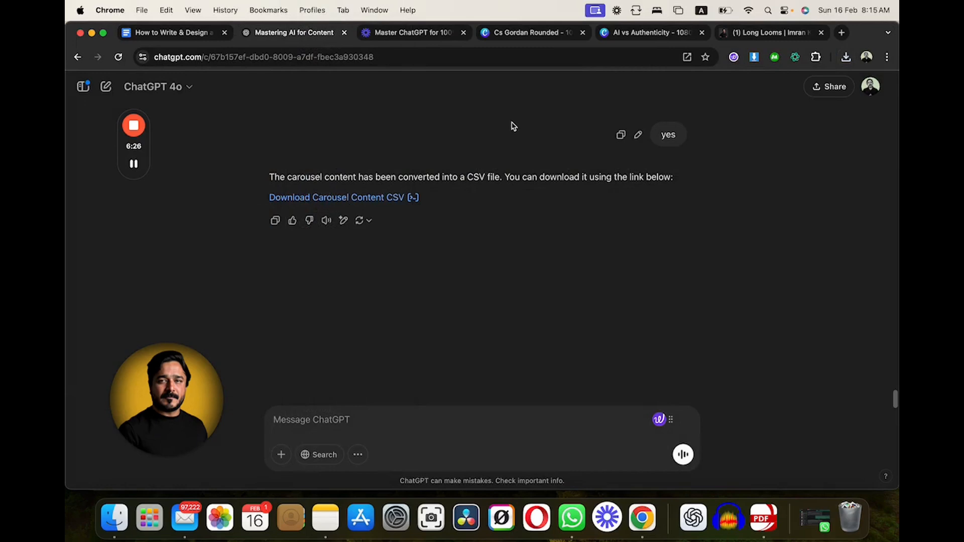
- Switch to the Cs Gordan Rounded design in Canva and check its custom size among the resize options
{"action": "left_click", "coordinate": [510, 35]}
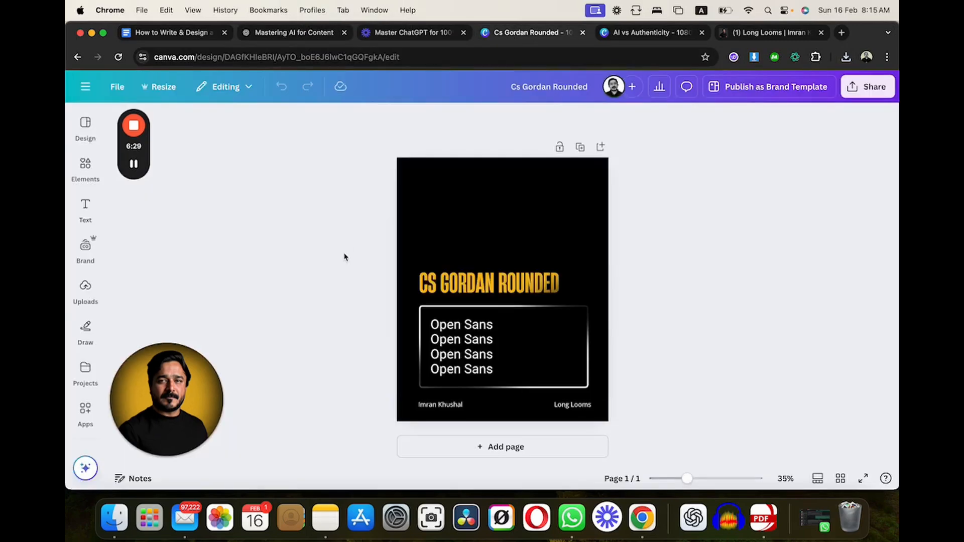
{"action": "left_click", "coordinate": [464, 181]}
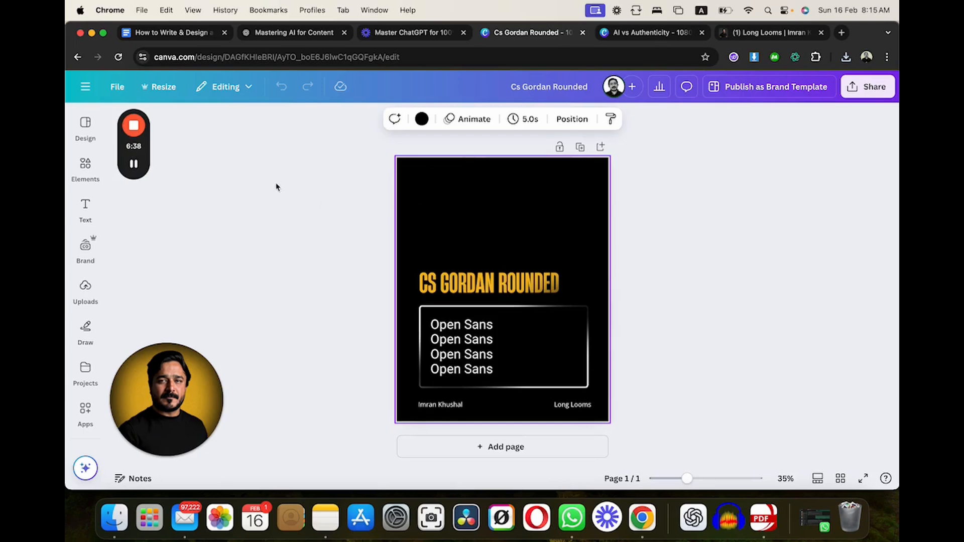
{"action": "left_click", "coordinate": [166, 89]}
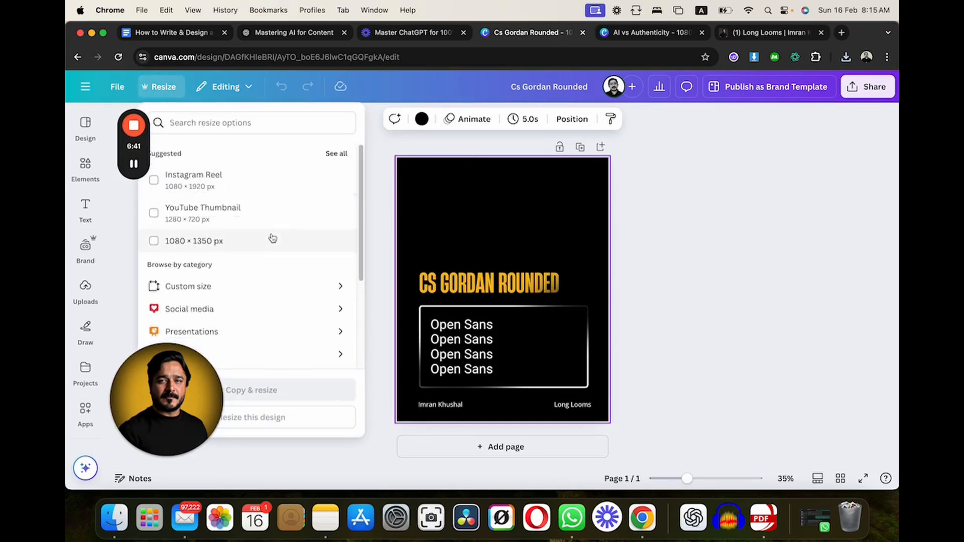
{"action": "scroll", "coordinate": [263, 254], "scroll_direction": "down", "scroll_amount": 2}
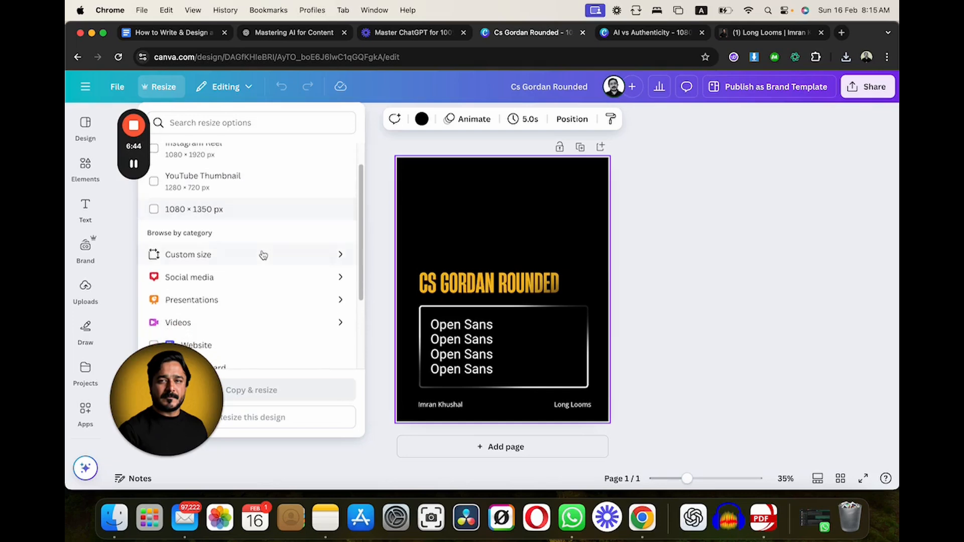
{"action": "left_click", "coordinate": [236, 256]}
{"action": "scroll", "coordinate": [280, 213], "scroll_direction": "up", "scroll_amount": 1}
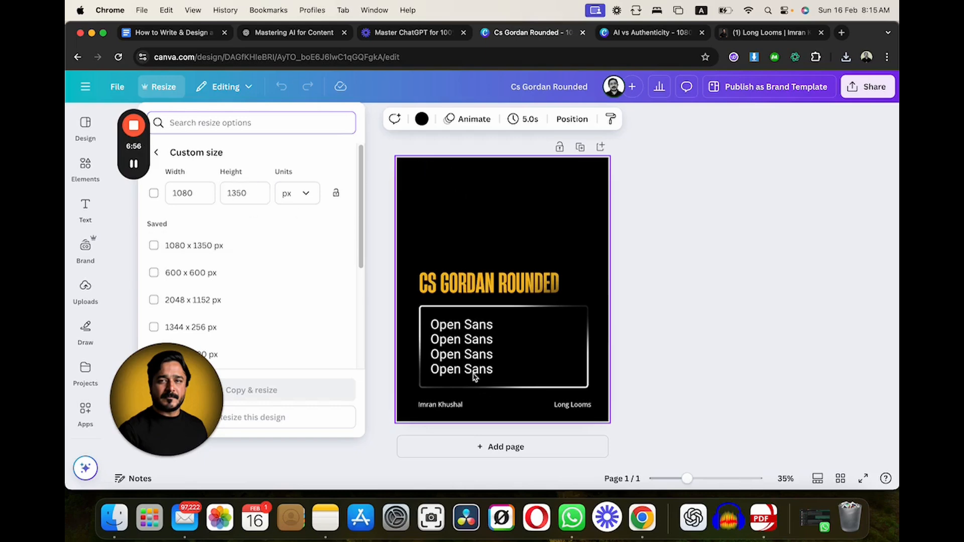
{"action": "left_click", "coordinate": [704, 243]}
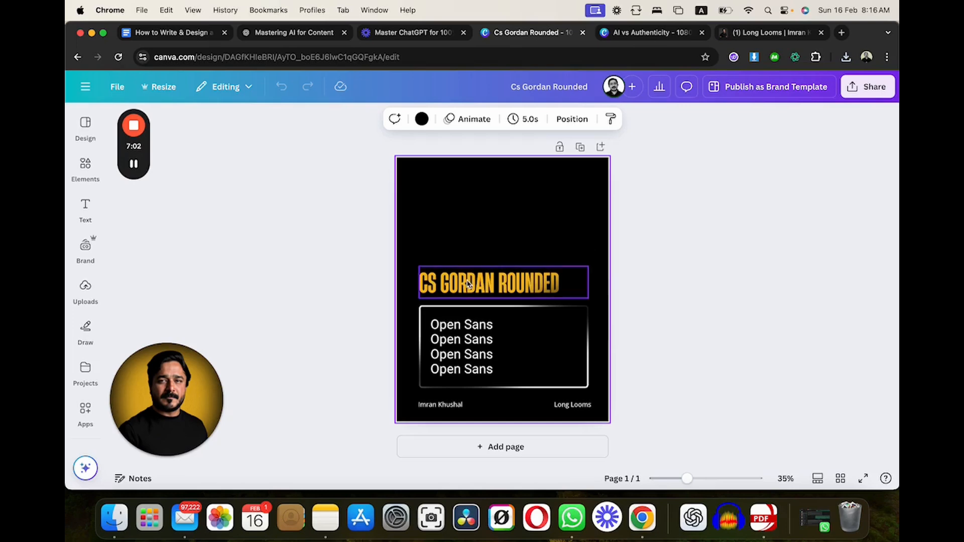
- Return to the Google Docs guide and examine Step 4 on using Canva's Bulk Create, selecting the words "Bulk Create" in its heading
{"action": "left_click", "coordinate": [85, 409]}
{"action": "left_click", "coordinate": [165, 33]}
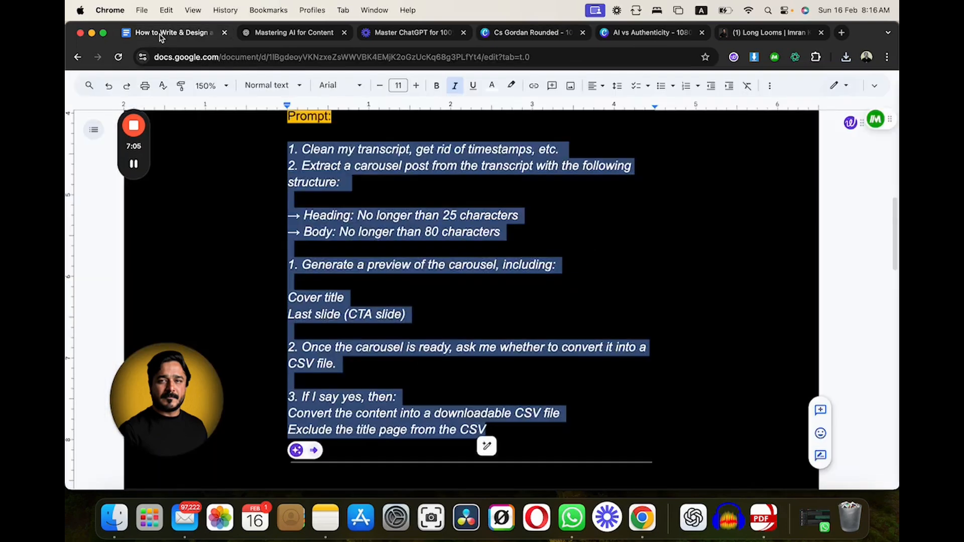
{"action": "left_click", "coordinate": [411, 324]}
{"action": "scroll", "coordinate": [411, 324], "scroll_direction": "down", "scroll_amount": 5}
{"action": "scroll", "coordinate": [412, 324], "scroll_direction": "down", "scroll_amount": 3}
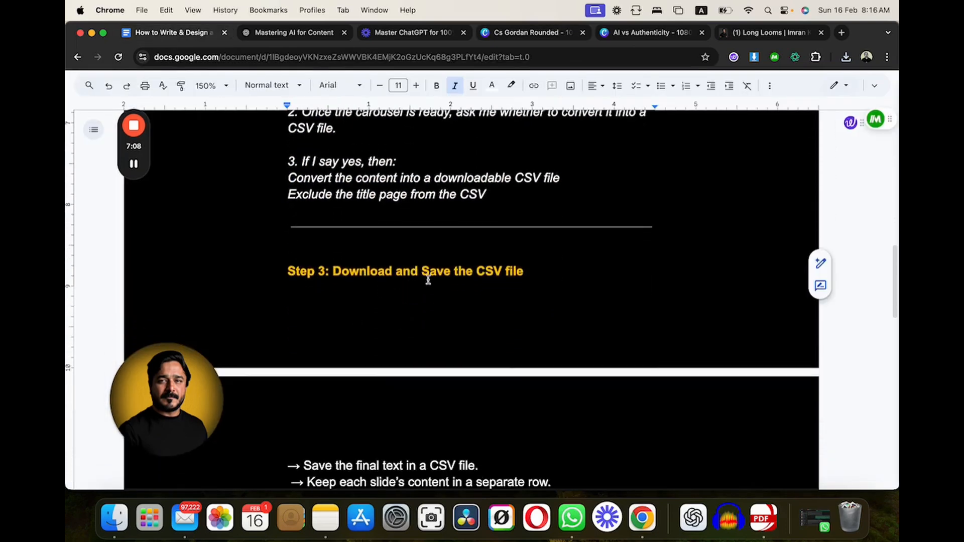
{"action": "scroll", "coordinate": [561, 271], "scroll_direction": "down", "scroll_amount": 4}
{"action": "scroll", "coordinate": [561, 276], "scroll_direction": "down", "scroll_amount": 4}
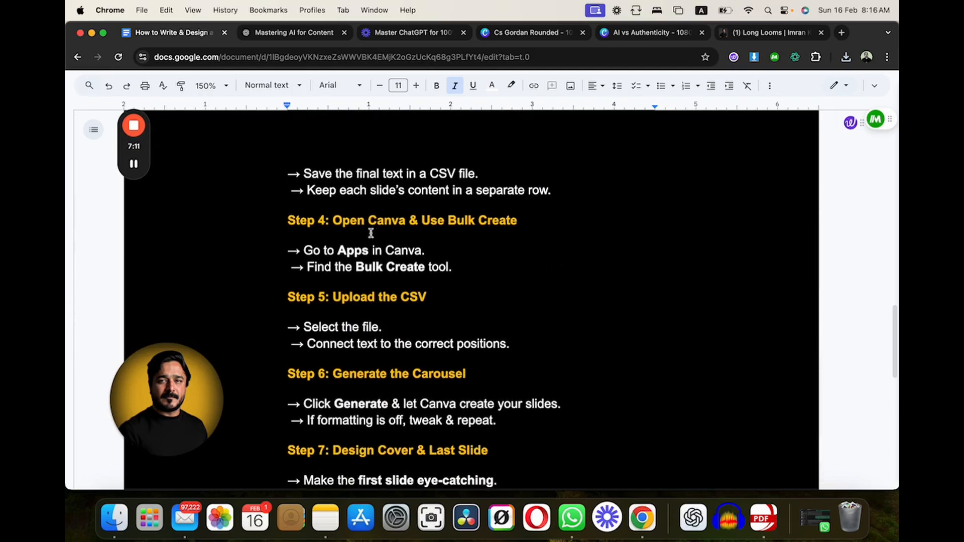
{"action": "left_click", "coordinate": [344, 221]}
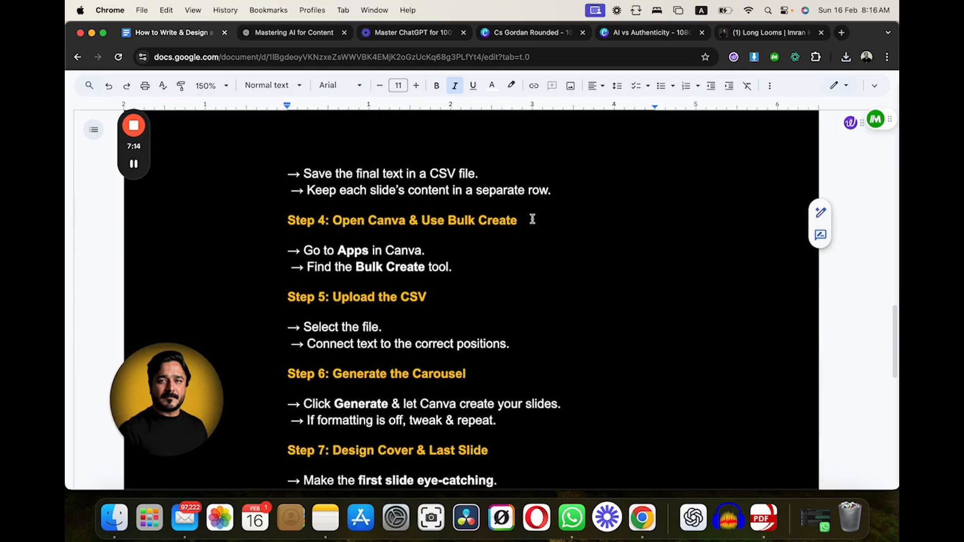
{"action": "mouse_move", "coordinate": [519, 221]}
{"action": "left_mouse_down"}
{"action": "mouse_move", "coordinate": [403, 222]}
{"action": "mouse_move", "coordinate": [448, 221]}
{"action": "left_mouse_up"}
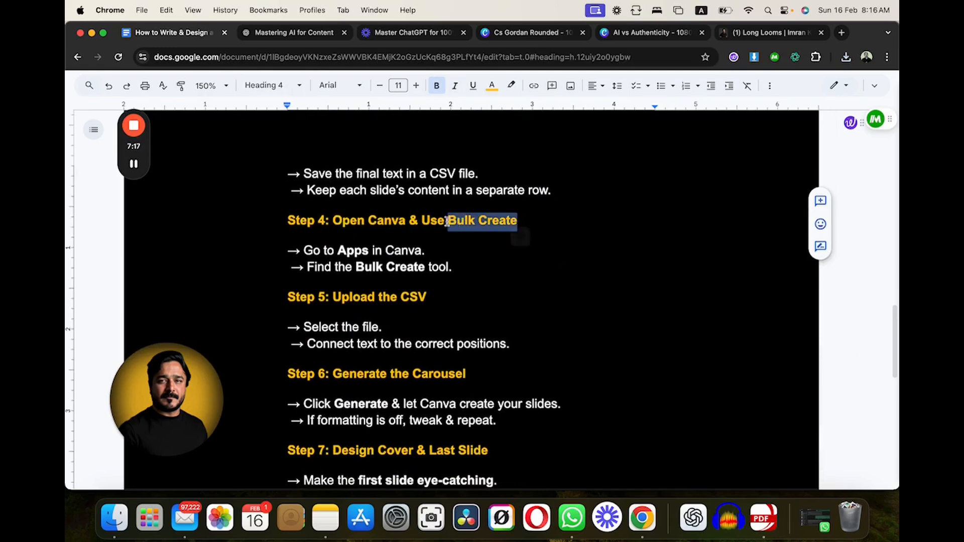
- Switch to the Cs Gordan Rounded design in Canva and open the apps library
{"action": "left_click", "coordinate": [505, 34]}
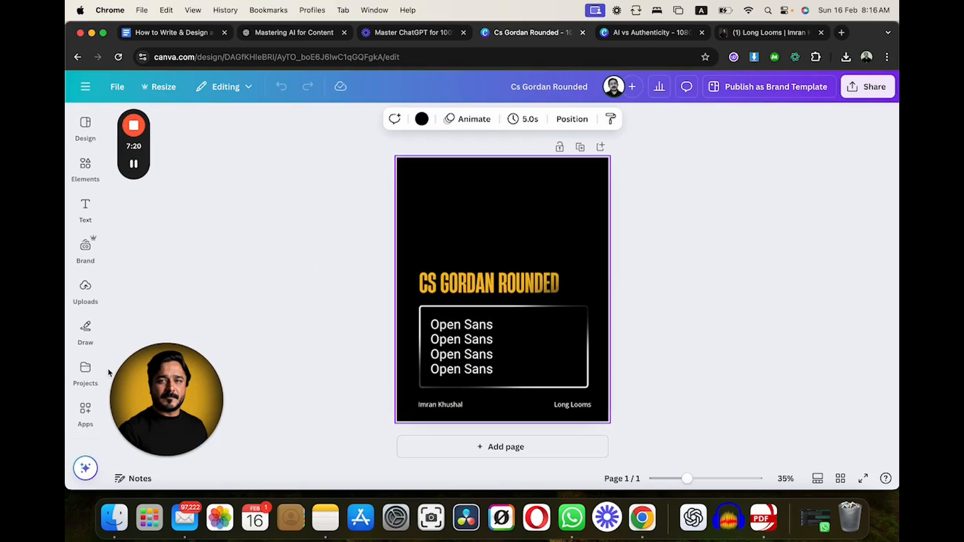
{"action": "left_click", "coordinate": [85, 373]}
{"action": "left_click", "coordinate": [85, 413]}
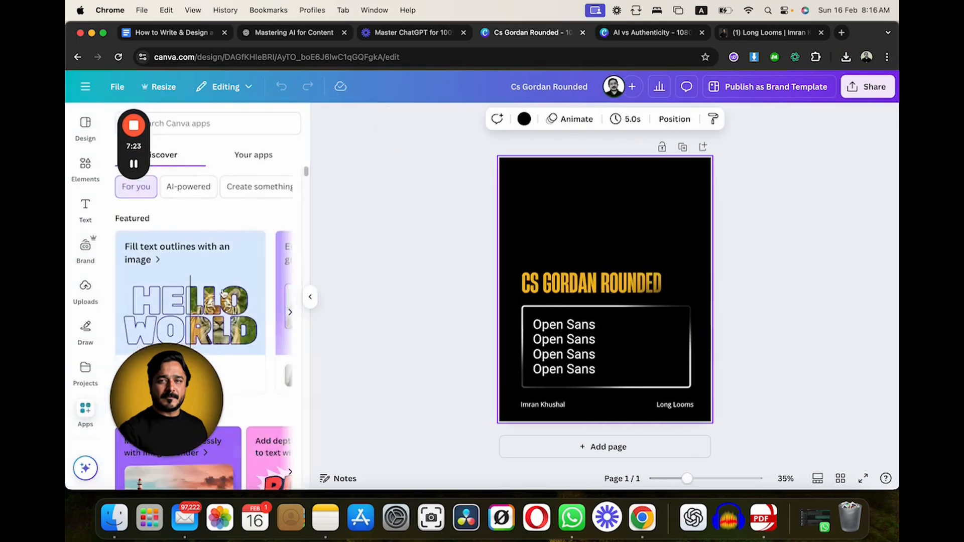
{"action": "left_click_drag", "start_coordinate": [146, 147], "coordinate": [343, 147]}
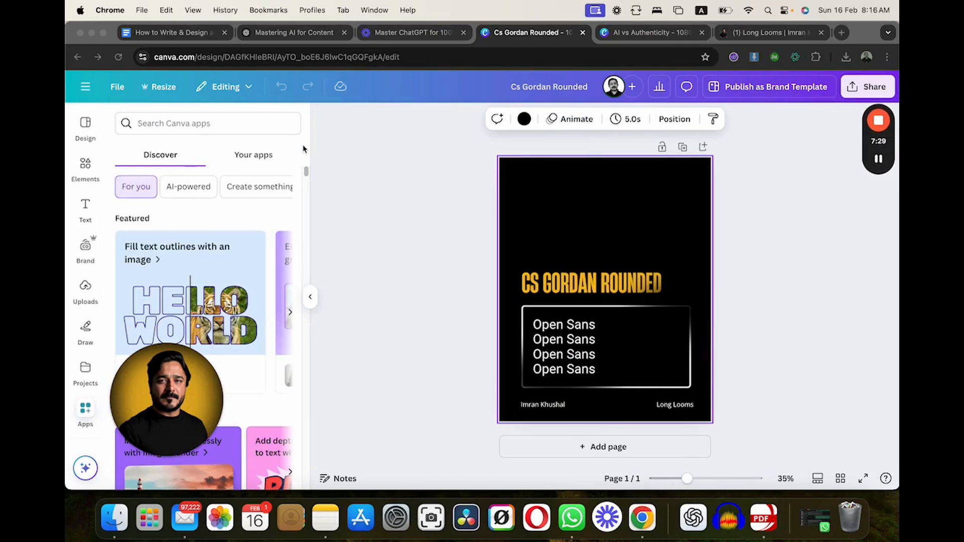
- Search the Canva apps for "bulk create" and open the Bulk create app
{"action": "left_click", "coordinate": [186, 125]}
{"action": "left_click", "coordinate": [186, 125]}
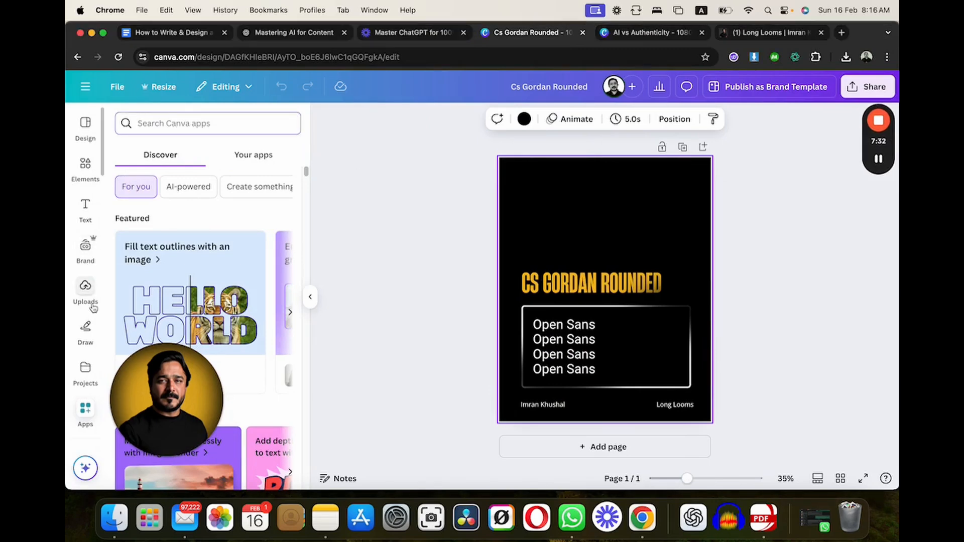
{"action": "type", "text": "bulk "}
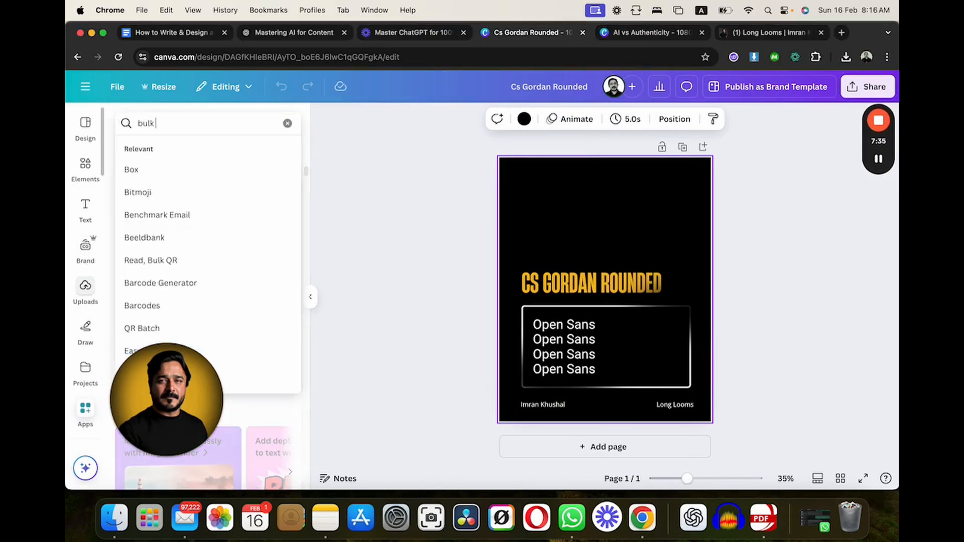
{"action": "type", "text": "create"}
{"action": "key", "text": "Return"}
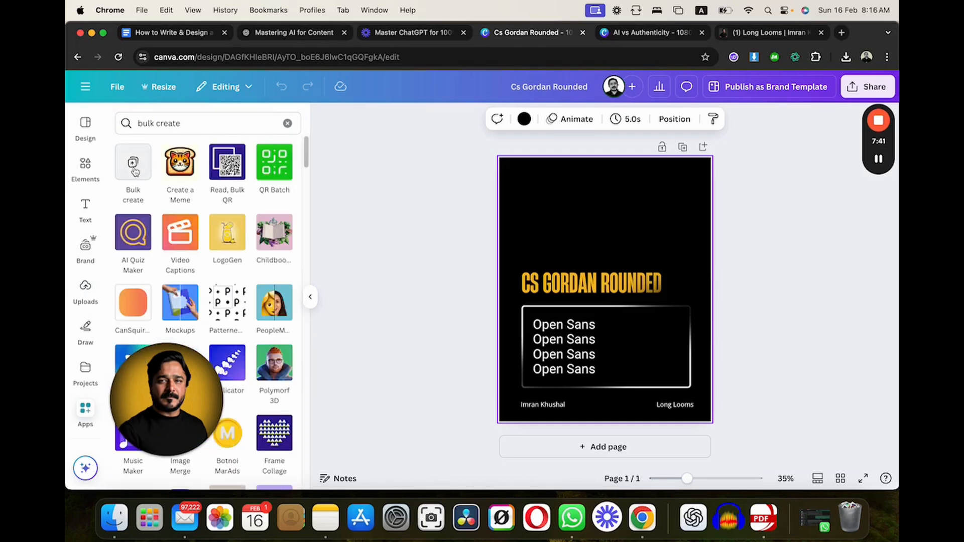
{"action": "left_click", "coordinate": [132, 161]}
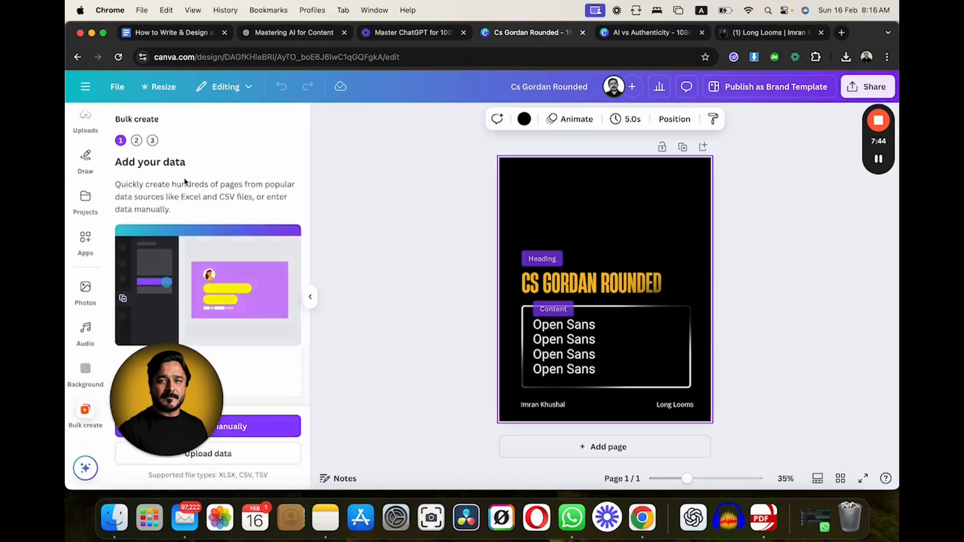
- Upload the LinkedIn_Carousel_Copy_...ated.csv file from Downloads as the Bulk create data
{"action": "left_click_drag", "start_coordinate": [170, 409], "coordinate": [834, 244]}
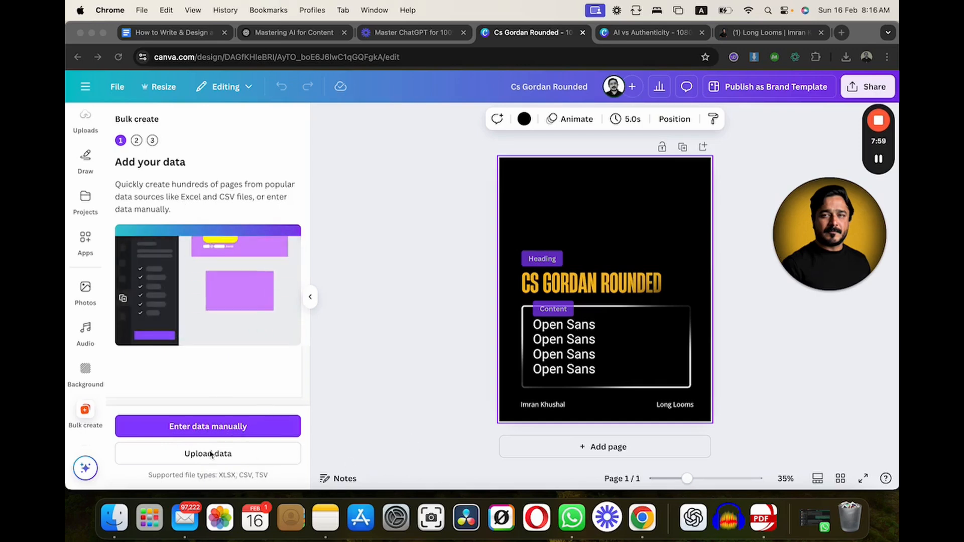
{"action": "left_click", "coordinate": [191, 457]}
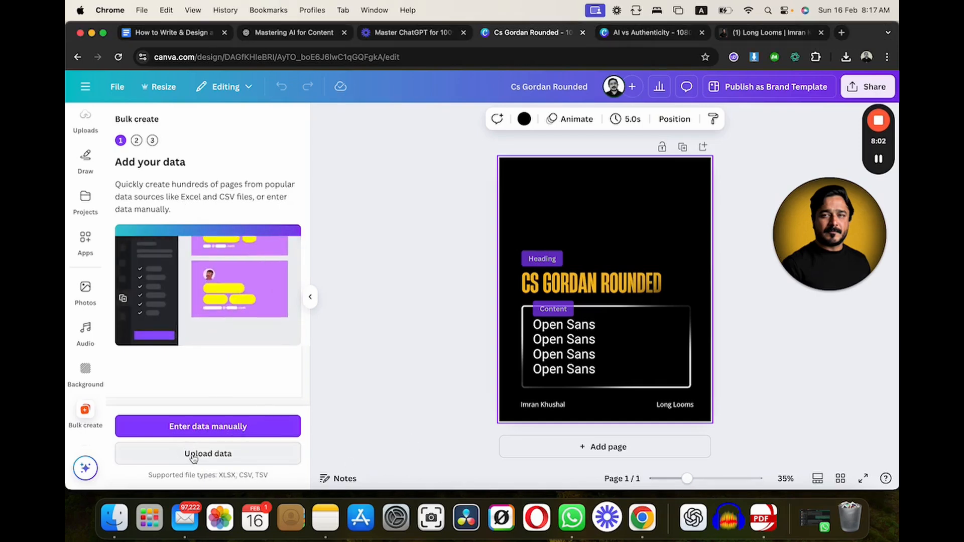
{"action": "left_click", "coordinate": [193, 457]}
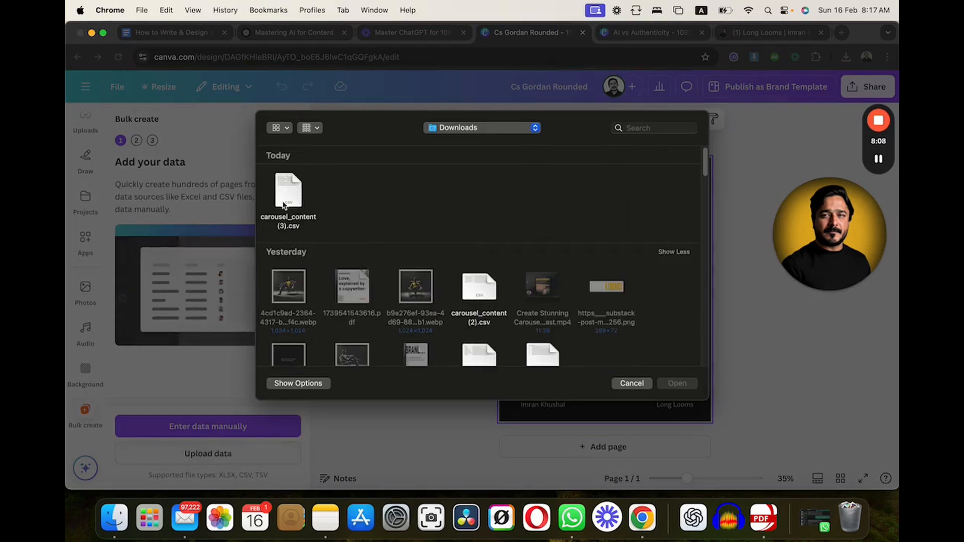
{"action": "scroll", "coordinate": [500, 203], "scroll_direction": "down", "scroll_amount": 2}
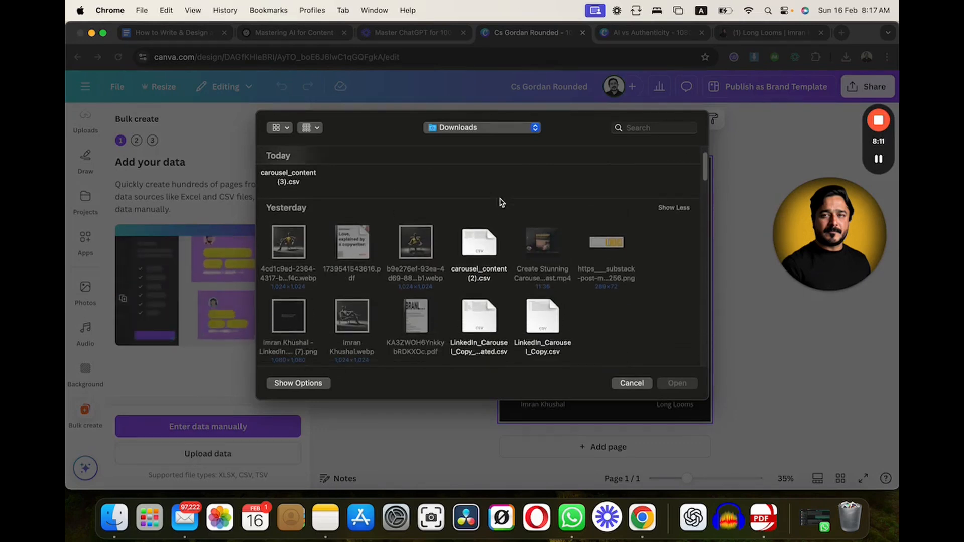
{"action": "scroll", "coordinate": [500, 202], "scroll_direction": "down", "scroll_amount": 2}
{"action": "left_click", "coordinate": [480, 282]}
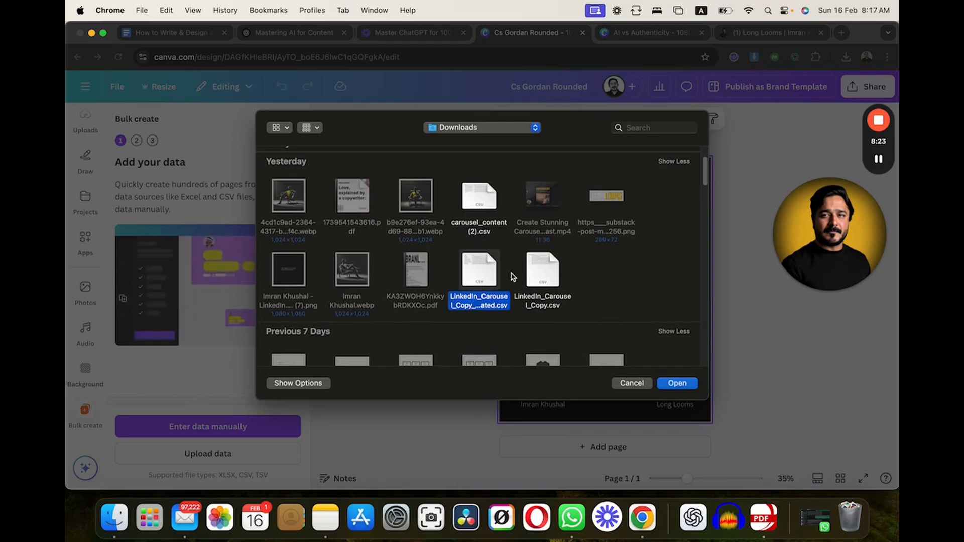
{"action": "left_click", "coordinate": [677, 384]}
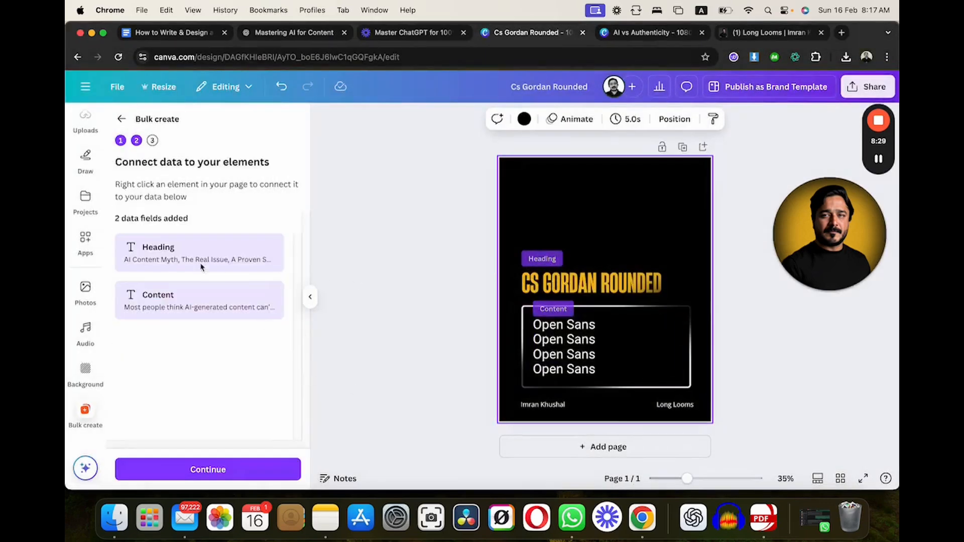
- Check the data connections of the title and body text, and disconnect both from their Heading and Content fields
{"action": "left_click", "coordinate": [565, 293]}
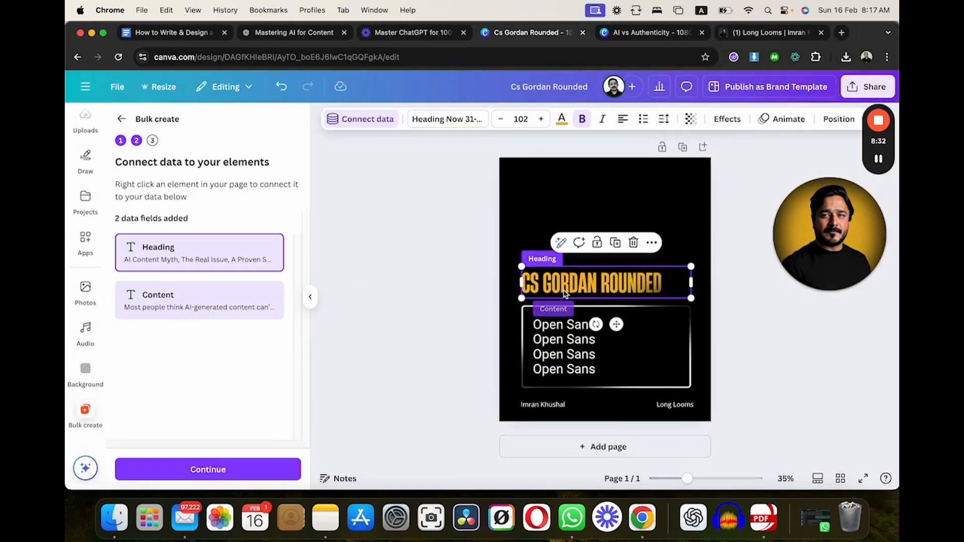
{"action": "left_click", "coordinate": [560, 339]}
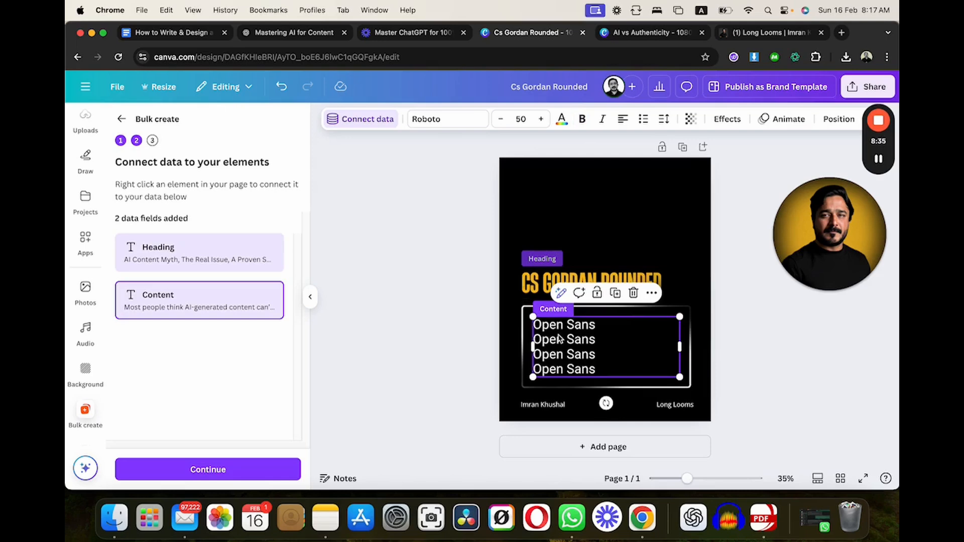
{"action": "left_click", "coordinate": [547, 271]}
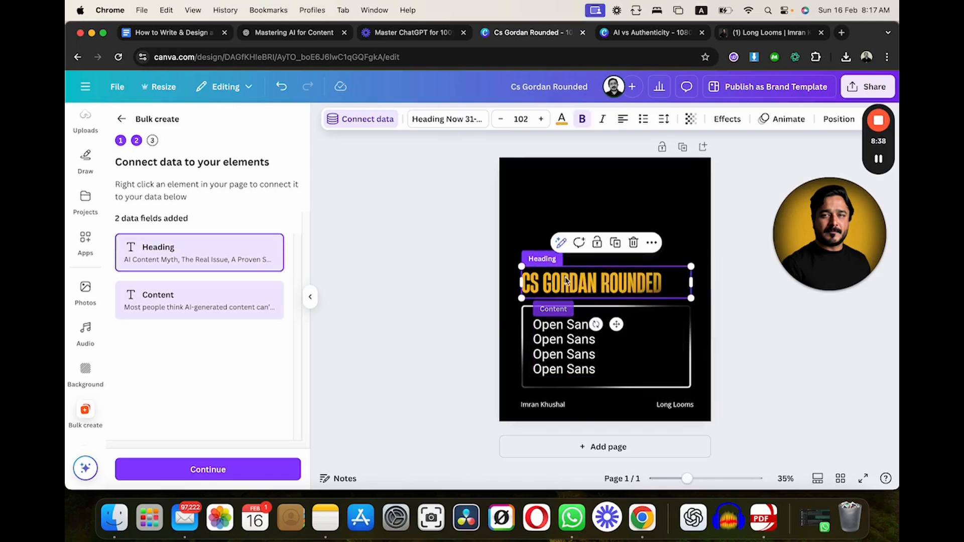
{"action": "right_click", "coordinate": [565, 280]}
{"action": "left_click", "coordinate": [610, 316]}
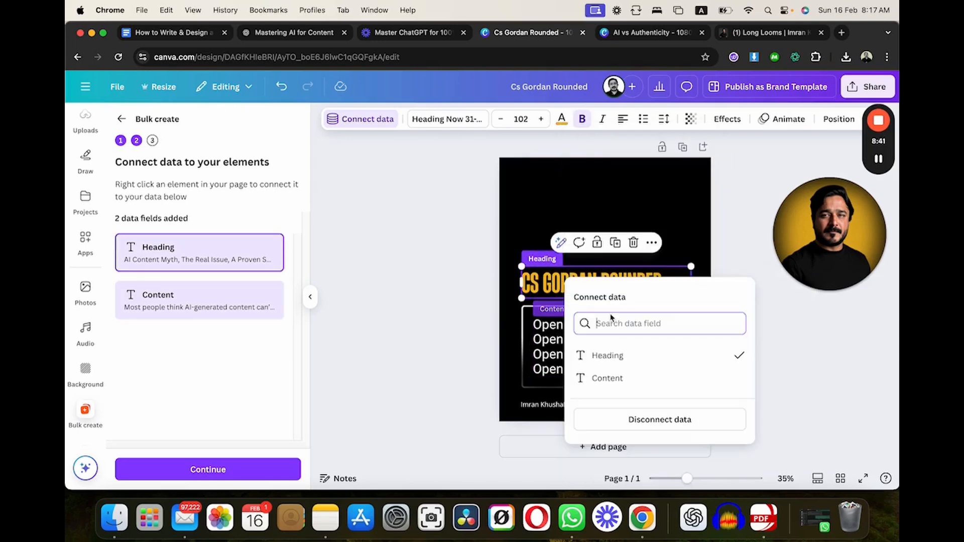
{"action": "left_click", "coordinate": [626, 385]}
{"action": "right_click", "coordinate": [588, 353]}
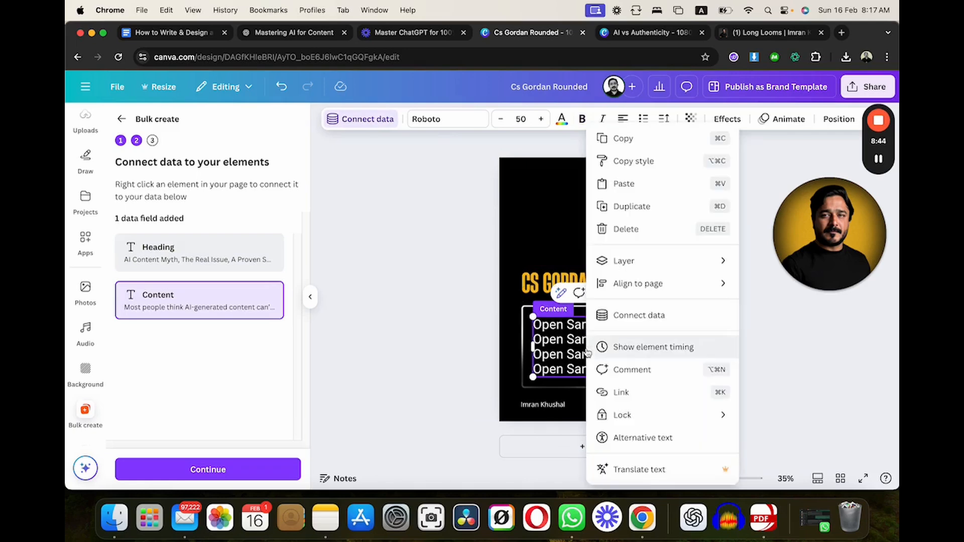
{"action": "left_click", "coordinate": [624, 316]}
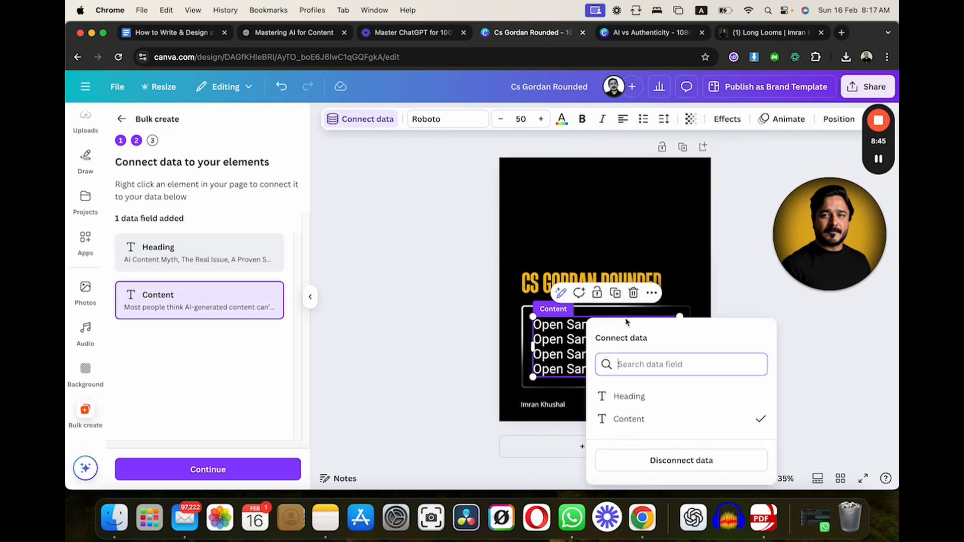
{"action": "left_click", "coordinate": [673, 460]}
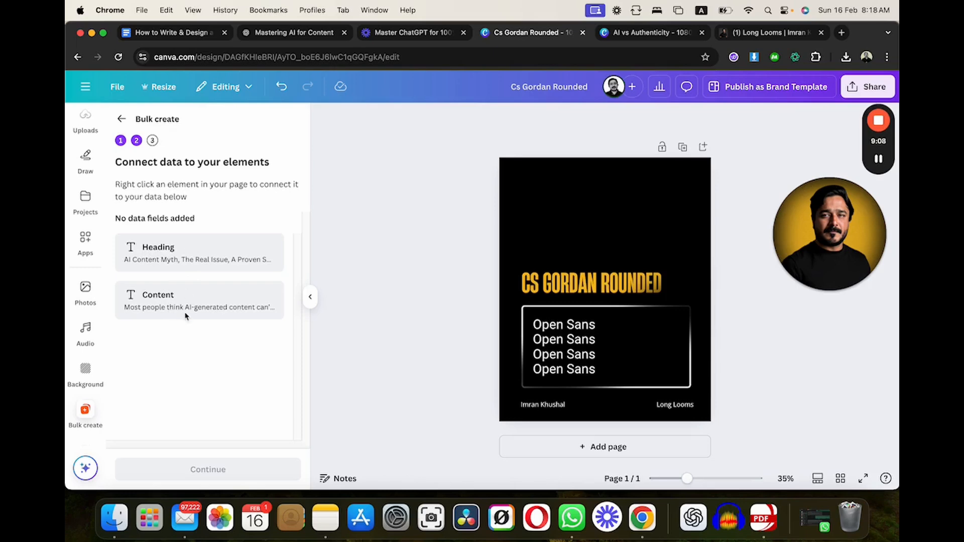
- Connect the "CS Gordan Rounded" title text to the Heading data field
{"action": "left_click", "coordinate": [545, 280]}
{"action": "left_click", "coordinate": [445, 297]}
{"action": "left_click", "coordinate": [565, 283]}
{"action": "right_click", "coordinate": [565, 282]}
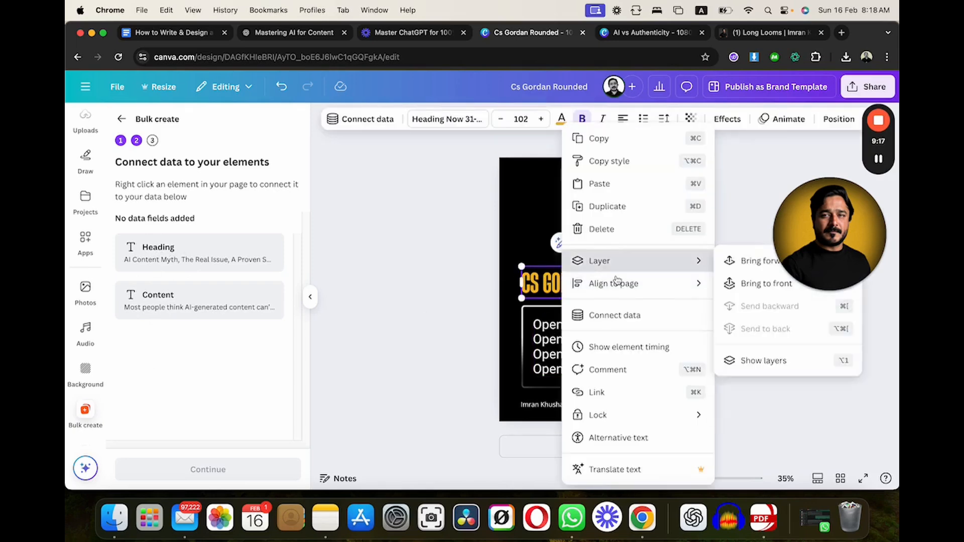
{"action": "left_click", "coordinate": [608, 318]}
{"action": "left_click", "coordinate": [608, 357]}
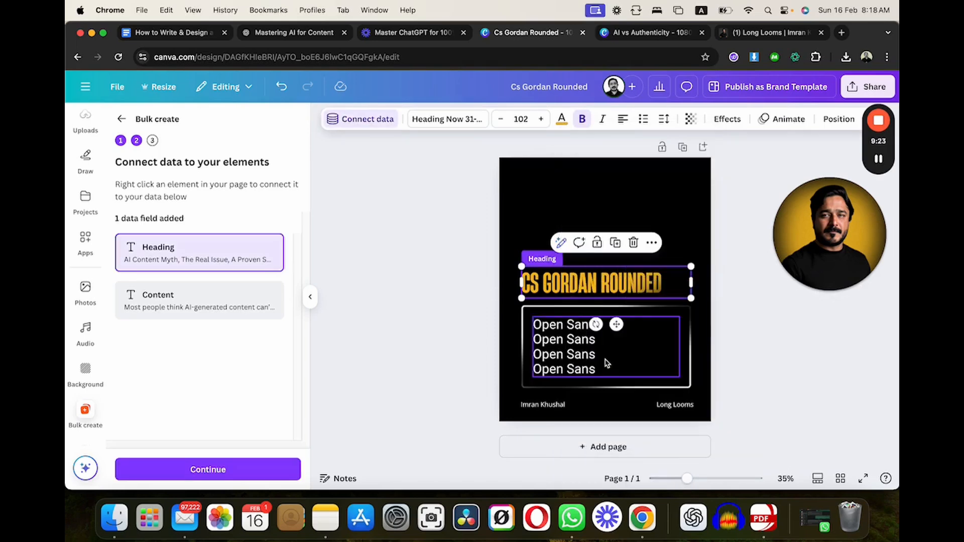
- Connect the "Open Sans" body text to the Content data field
{"action": "left_click", "coordinate": [565, 336]}
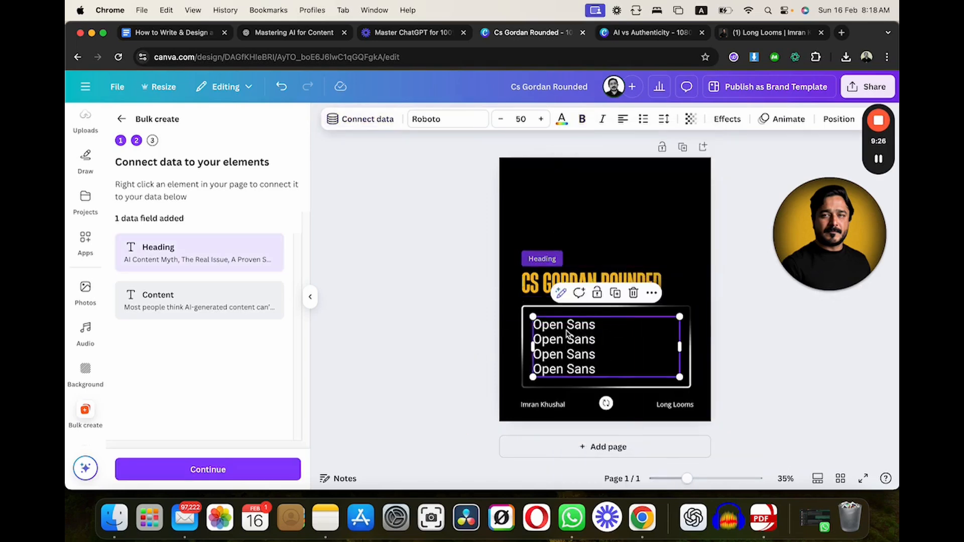
{"action": "right_click", "coordinate": [565, 334]}
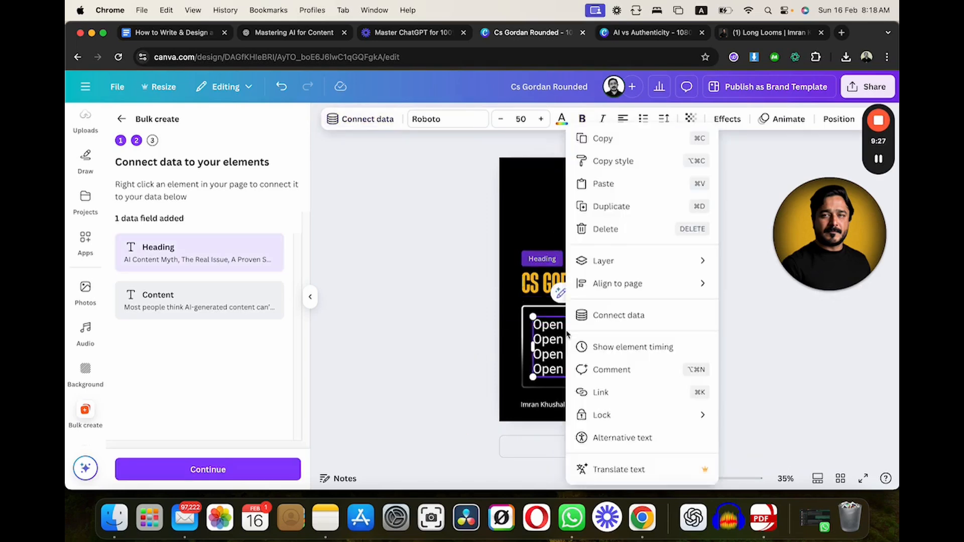
{"action": "left_click", "coordinate": [615, 317]}
{"action": "left_click", "coordinate": [625, 421]}
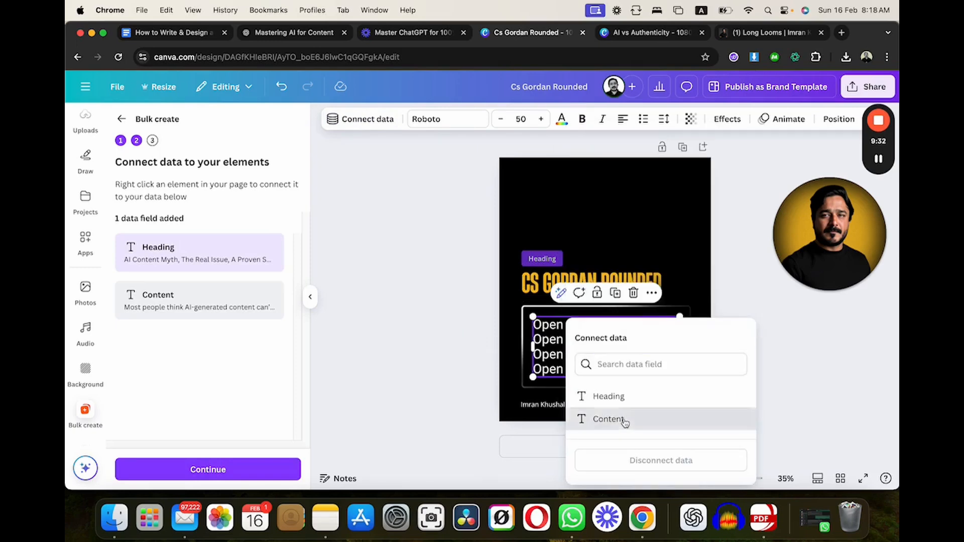
{"action": "left_click", "coordinate": [423, 377]}
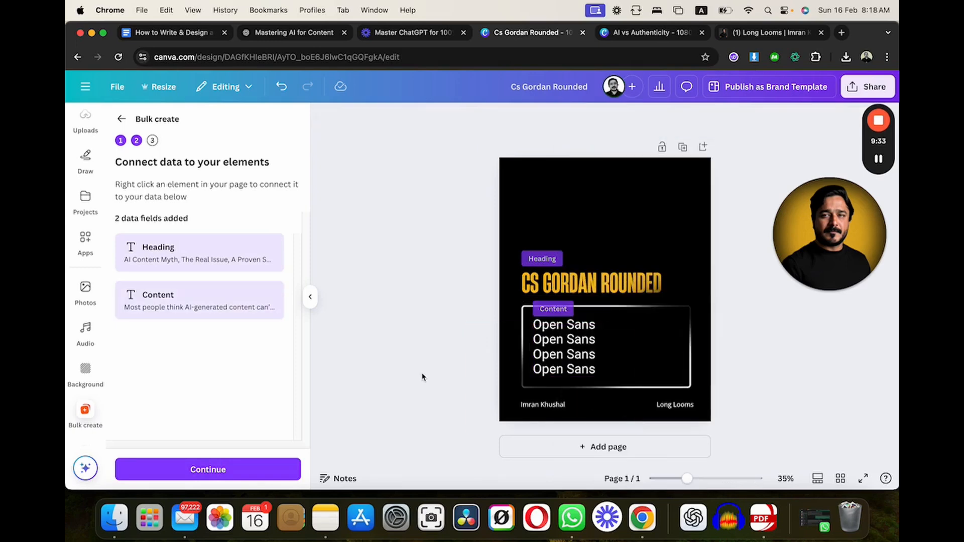
- Examine the border style of the frame around the body text and the image element overlapping it
{"action": "left_click", "coordinate": [523, 306]}
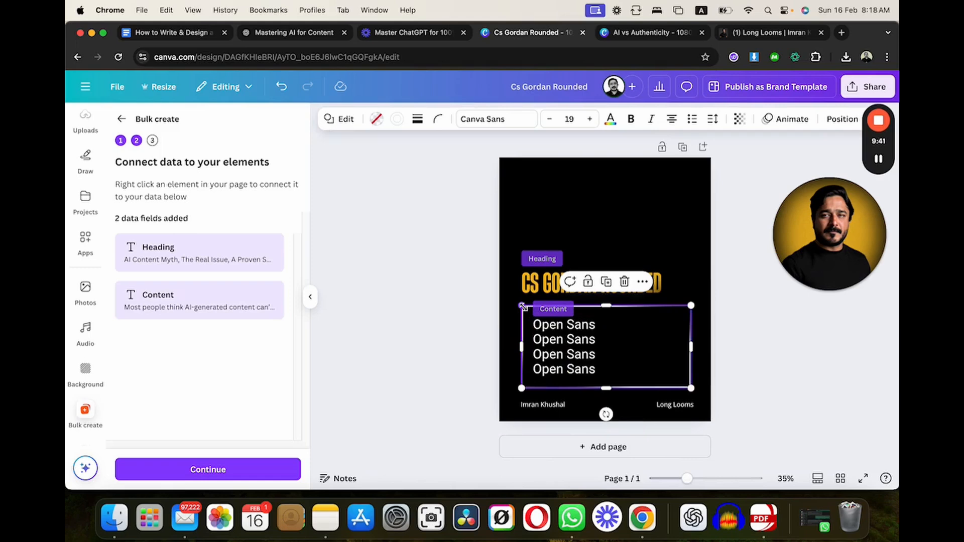
{"action": "left_click", "coordinate": [418, 120]}
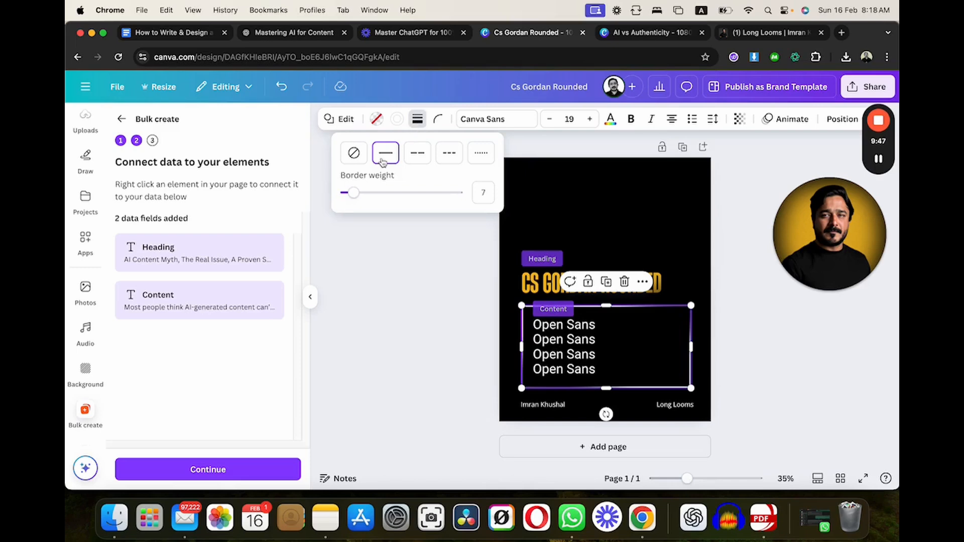
{"action": "left_click", "coordinate": [434, 322]}
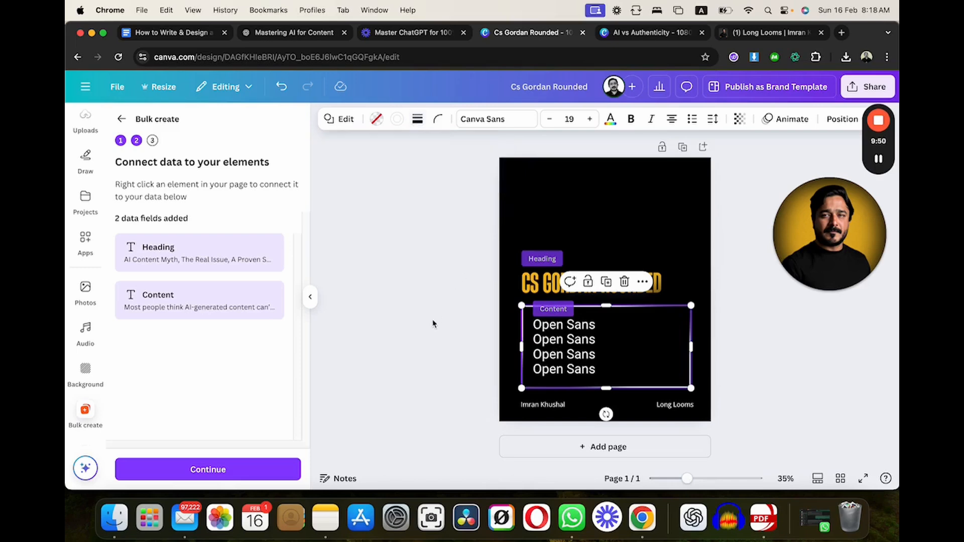
{"action": "left_click", "coordinate": [434, 349]}
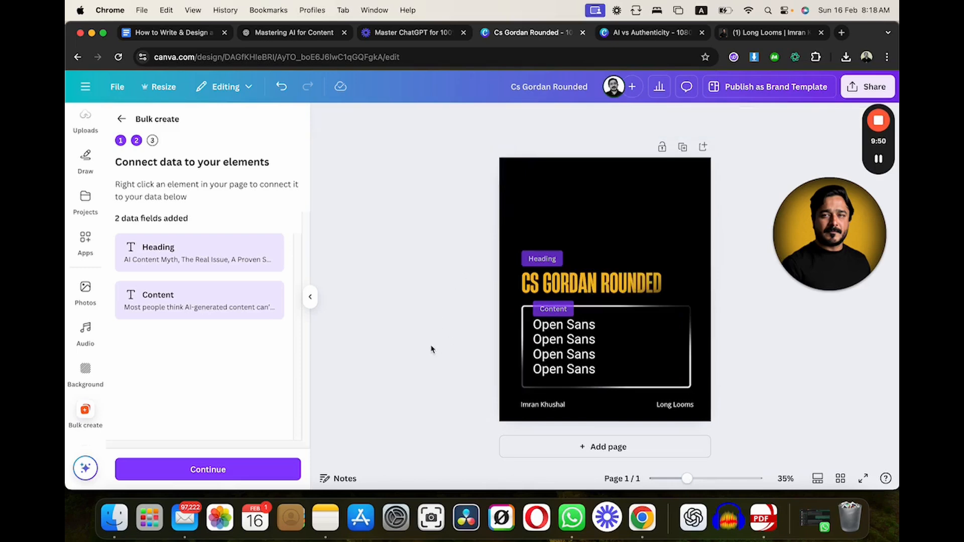
{"action": "left_click", "coordinate": [506, 376]}
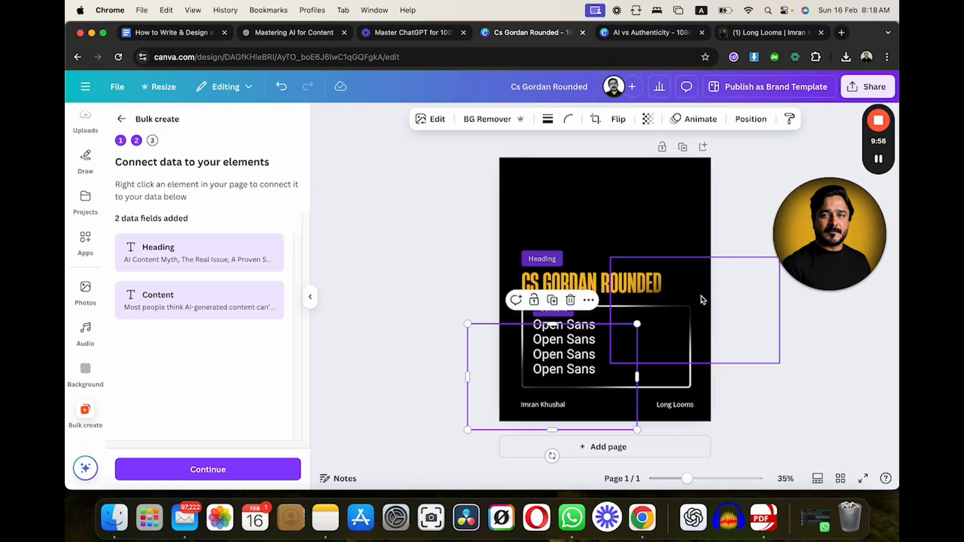
{"action": "left_click", "coordinate": [637, 223]}
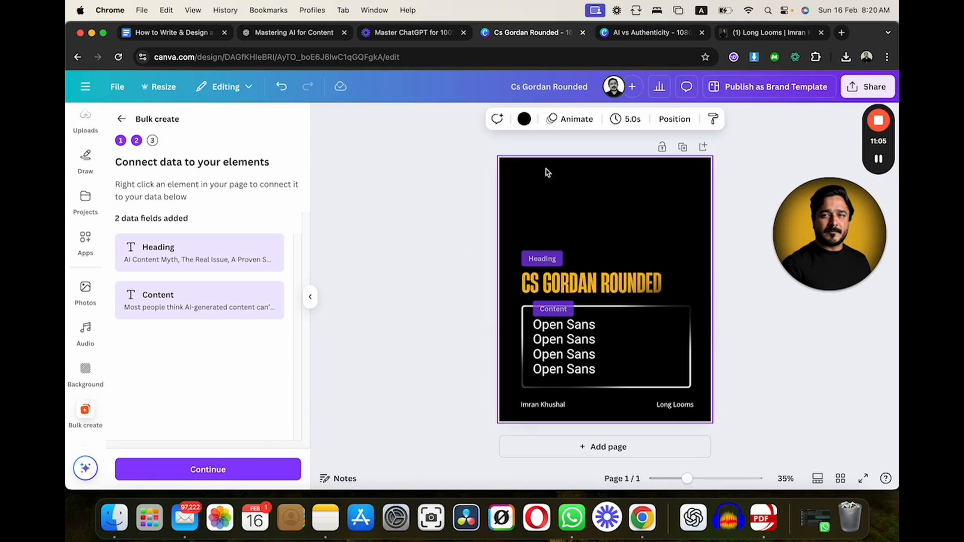
- Continue to applying the data and generate 10 designs with all rows selected
{"action": "left_click", "coordinate": [183, 474]}
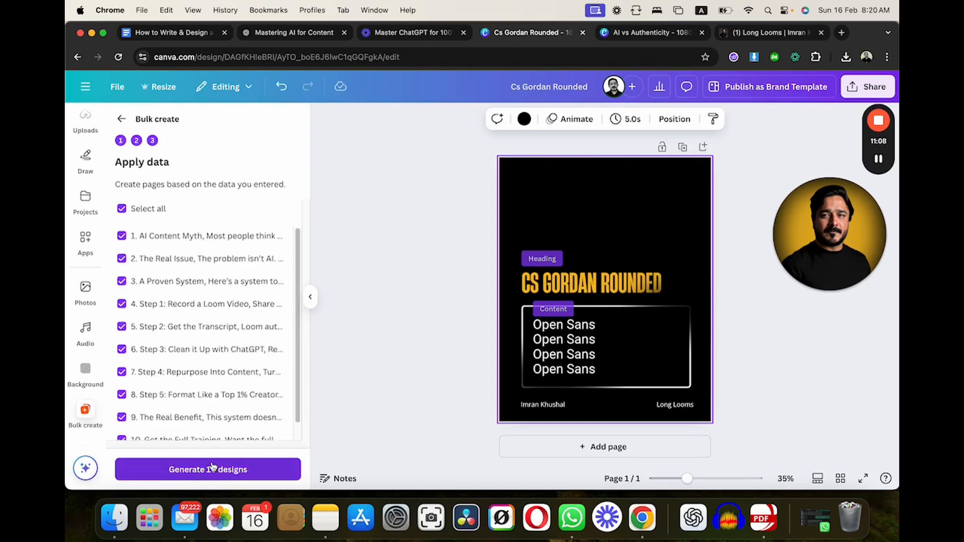
{"action": "scroll", "coordinate": [216, 399], "scroll_direction": "down", "scroll_amount": 1}
{"action": "scroll", "coordinate": [216, 399], "scroll_direction": "up", "scroll_amount": 1}
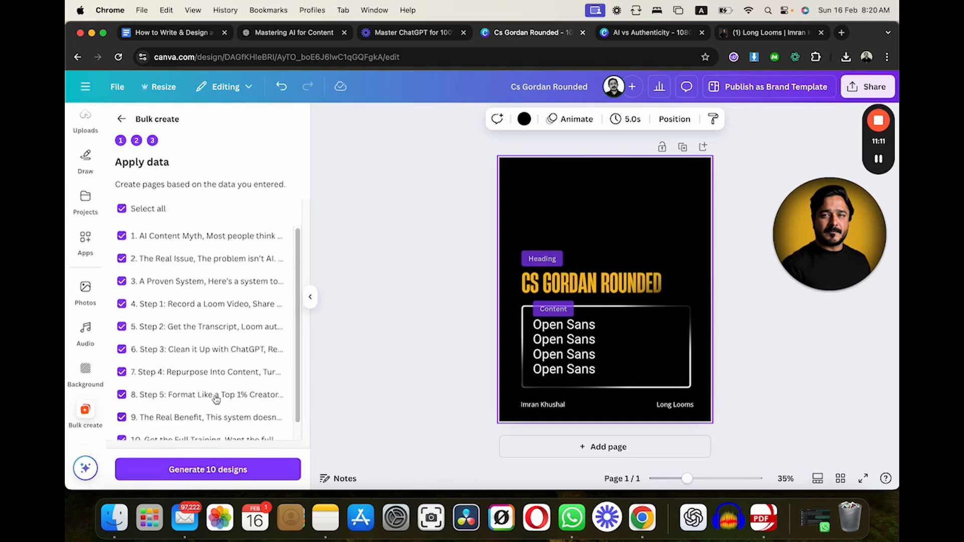
{"action": "scroll", "coordinate": [216, 399], "scroll_direction": "down", "scroll_amount": 1}
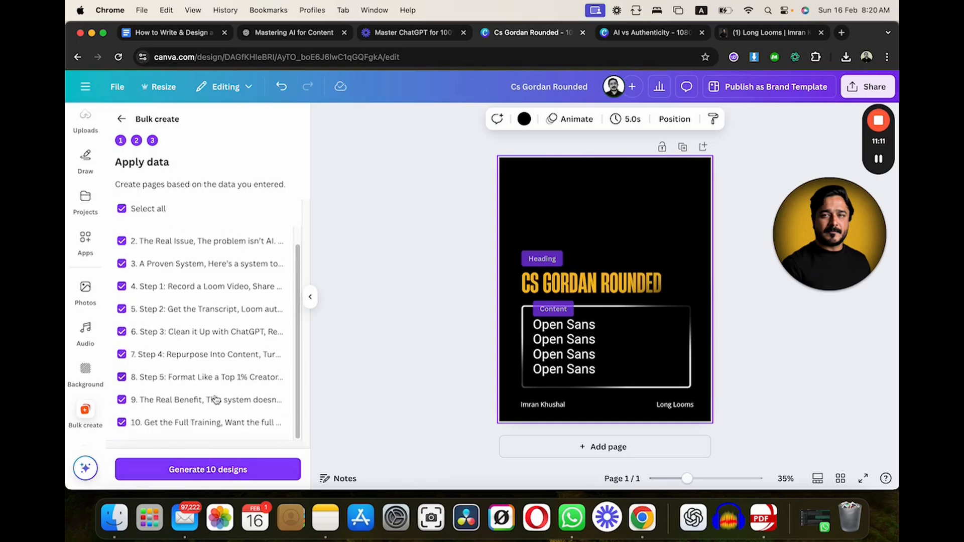
{"action": "left_click", "coordinate": [198, 472]}
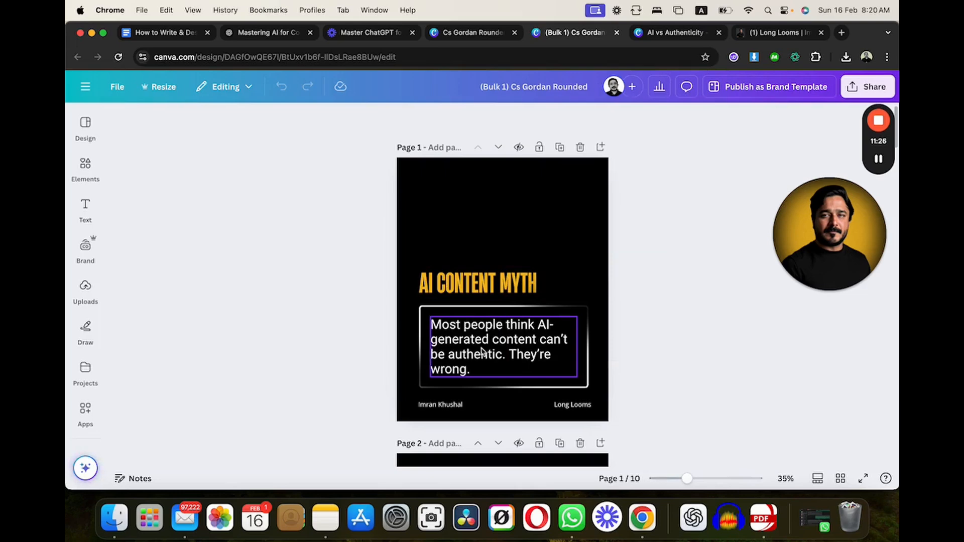
- Move the body text on page 2 down to the vertical middle of its frame
{"action": "scroll", "coordinate": [483, 352], "scroll_direction": "down", "scroll_amount": 1}
{"action": "scroll", "coordinate": [483, 352], "scroll_direction": "down", "scroll_amount": 1}
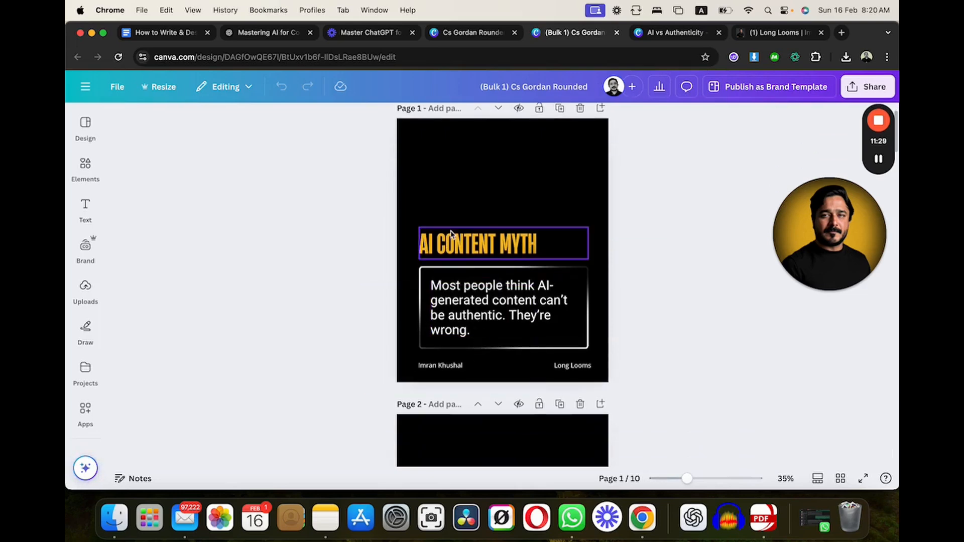
{"action": "scroll", "coordinate": [463, 294], "scroll_direction": "down", "scroll_amount": 10}
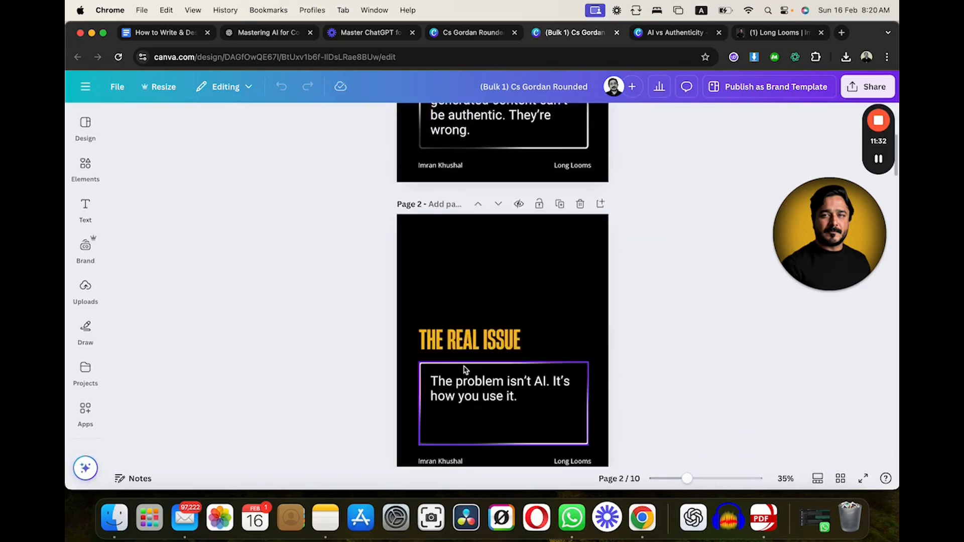
{"action": "left_click", "coordinate": [525, 321]}
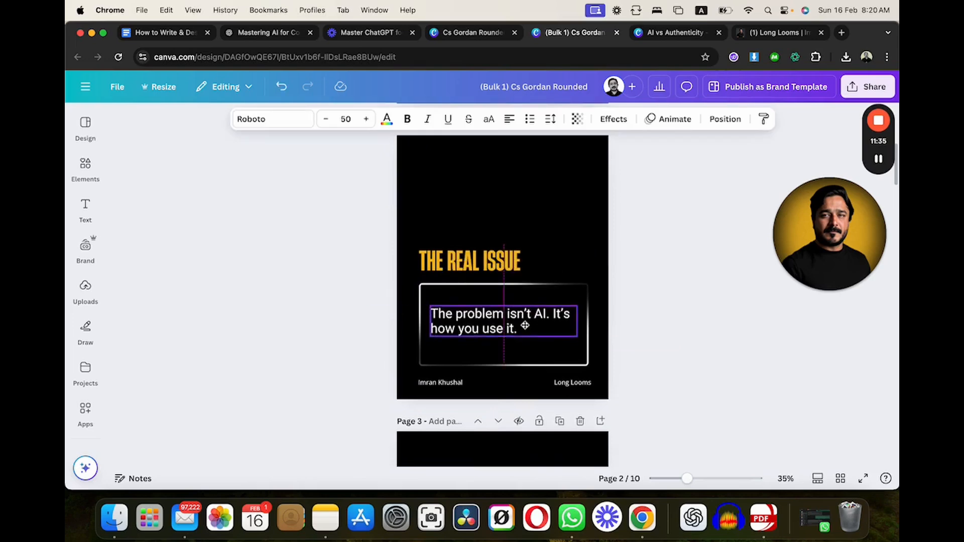
- Shorten the page 4 heading to "1: Record a Loom Video" and move the body text slightly down within its frame
{"action": "scroll", "coordinate": [524, 329], "scroll_direction": "down", "scroll_amount": 5}
{"action": "scroll", "coordinate": [525, 331], "scroll_direction": "down", "scroll_amount": 6}
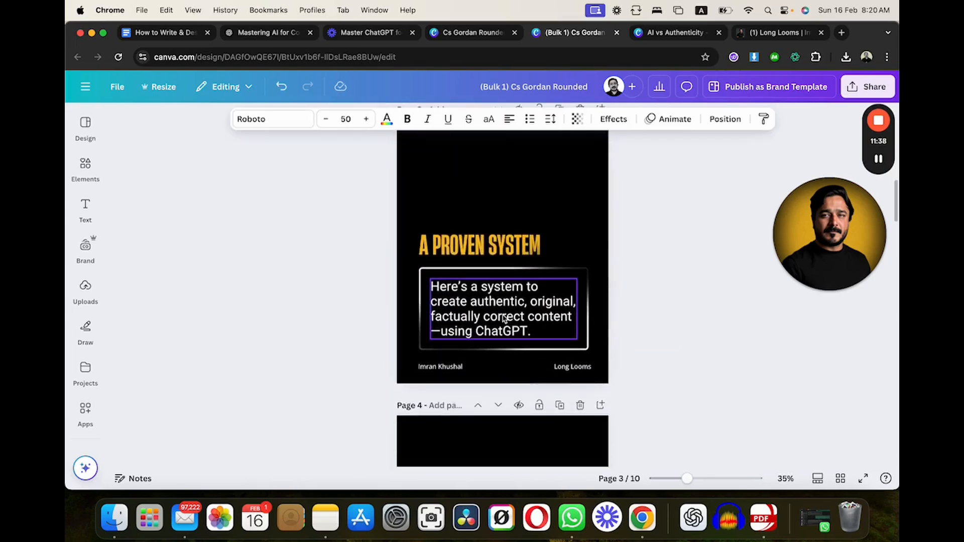
{"action": "scroll", "coordinate": [455, 333], "scroll_direction": "down", "scroll_amount": 10}
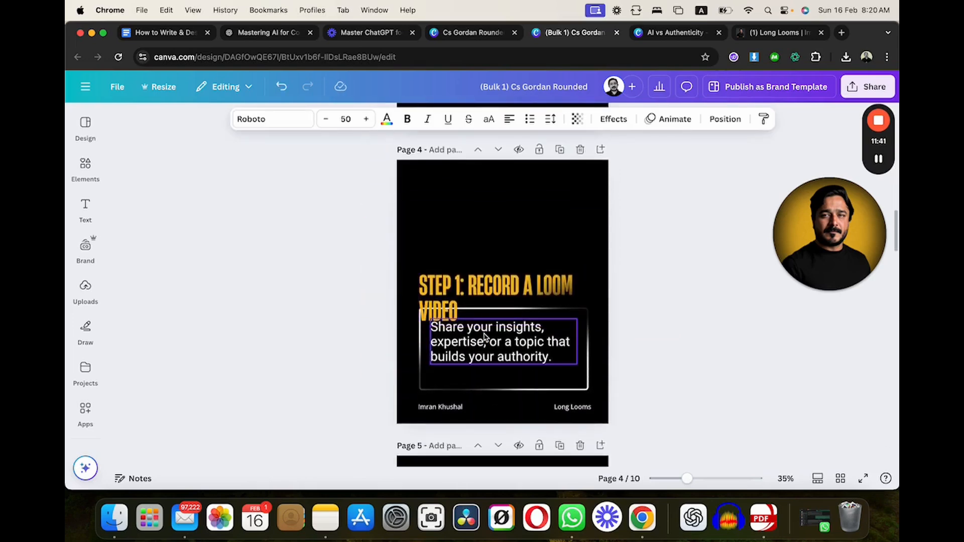
{"action": "left_click", "coordinate": [457, 289]}
{"action": "double_click", "coordinate": [458, 289]}
{"action": "left_click", "coordinate": [455, 290]}
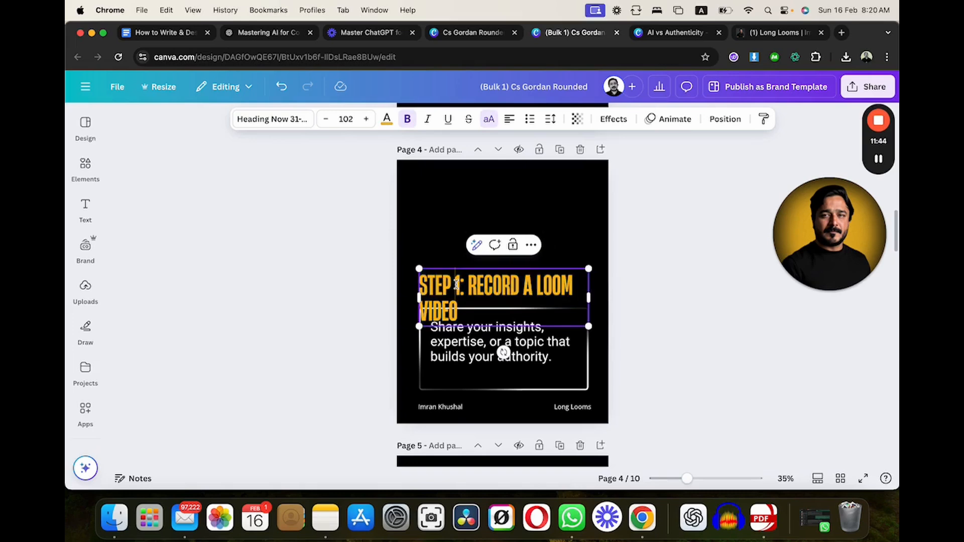
{"action": "key", "text": "BackSpace"}
{"action": "key", "text": "BackSpace"}
{"action": "key", "text": "BackSpace"}
{"action": "key", "text": "BackSpace"}
{"action": "key", "text": "BackSpace"}
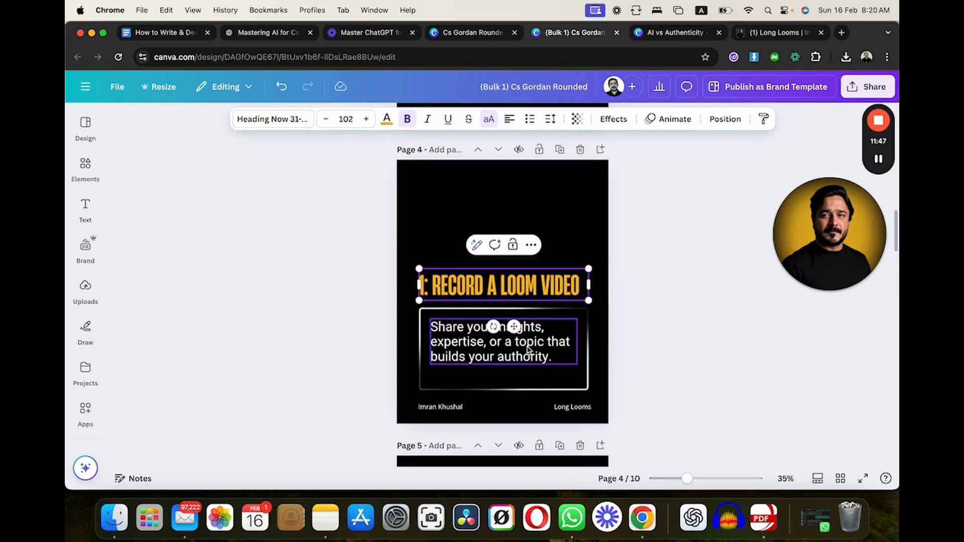
{"action": "left_click_drag", "start_coordinate": [522, 345], "coordinate": [526, 353]}
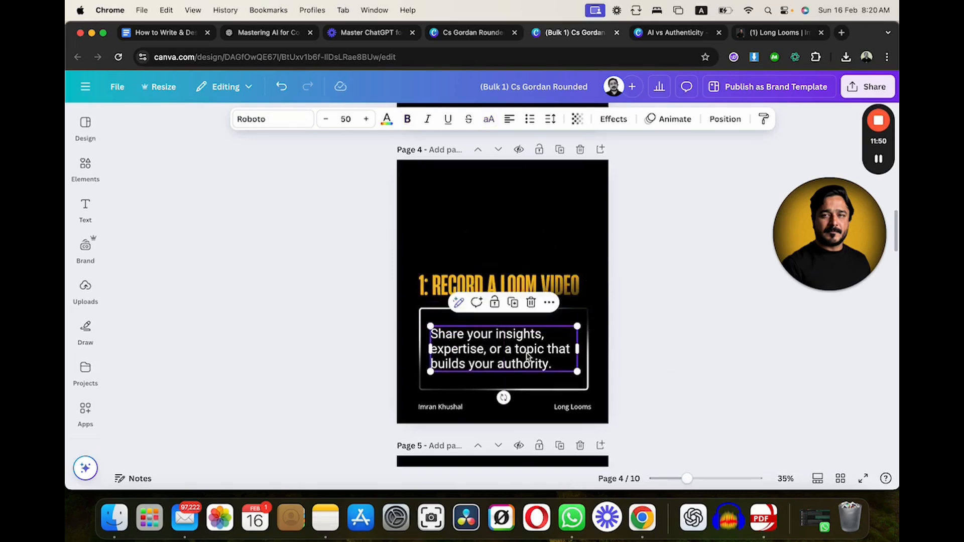
- Remove the word "Step" from the page 5 heading so it reads "2: Get the Transcript"
{"action": "scroll", "coordinate": [457, 364], "scroll_direction": "down", "scroll_amount": 8}
{"action": "left_click", "coordinate": [457, 364]}
{"action": "double_click", "coordinate": [457, 364]}
{"action": "left_click", "coordinate": [455, 363]}
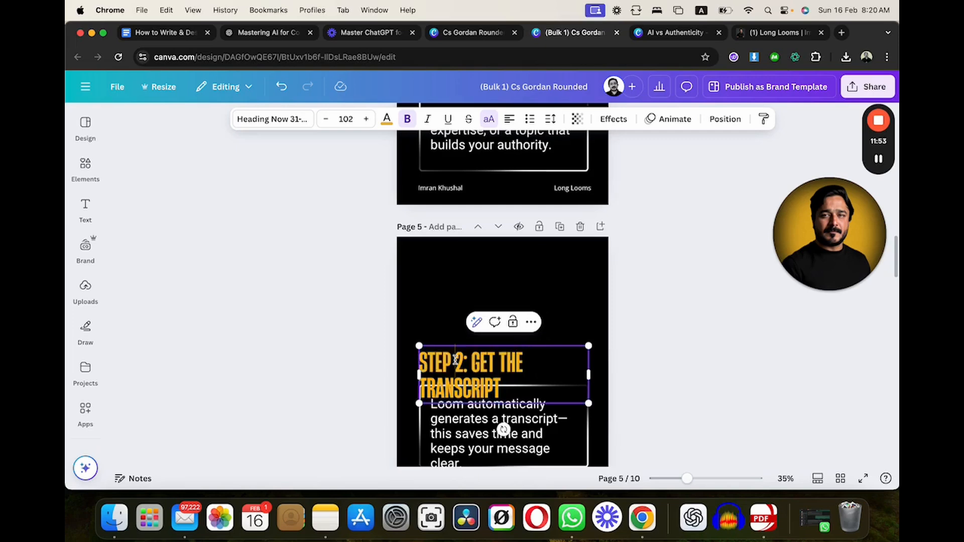
{"action": "key", "text": "BackSpace"}
{"action": "key", "text": "BackSpace"}
{"action": "key", "text": "BackSpace"}
{"action": "key", "text": "BackSpace"}
{"action": "key", "text": "BackSpace"}
- In the page 5 body text, replace the dash after "transcript" with a comma and "automatically" with "auto"
{"action": "scroll", "coordinate": [631, 355], "scroll_direction": "down", "scroll_amount": 5}
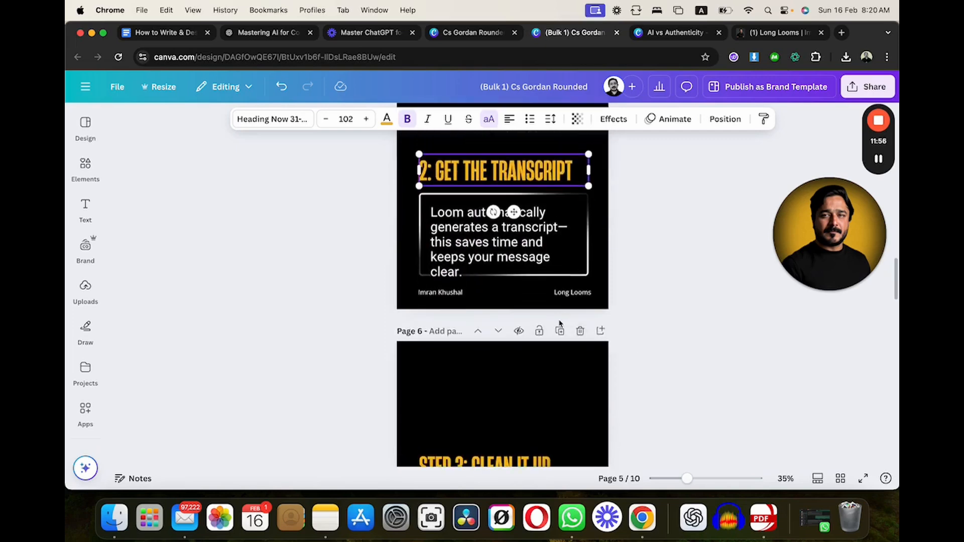
{"action": "left_click", "coordinate": [532, 232]}
{"action": "left_click", "coordinate": [561, 225]}
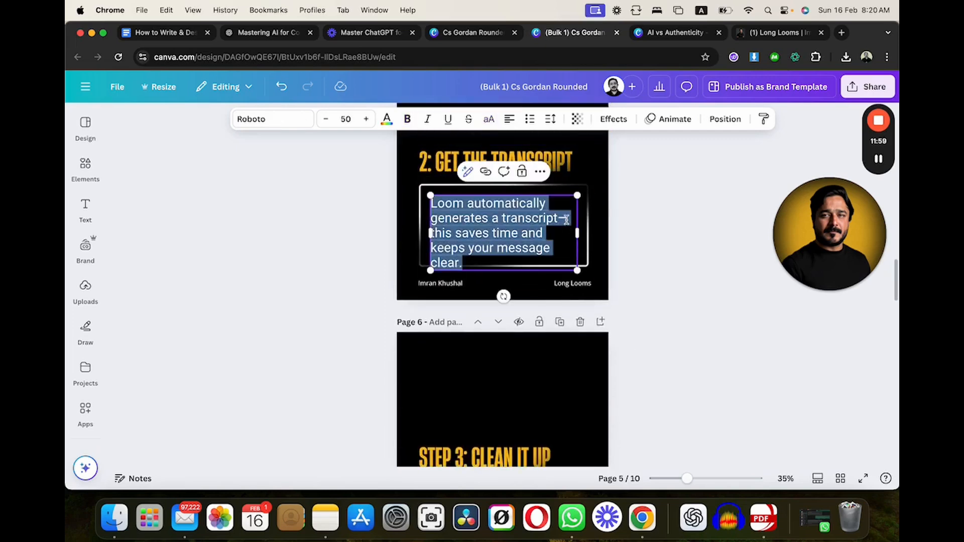
{"action": "left_click", "coordinate": [562, 221]}
{"action": "key", "text": "BackSpace"}
{"action": "type", "text": ","}
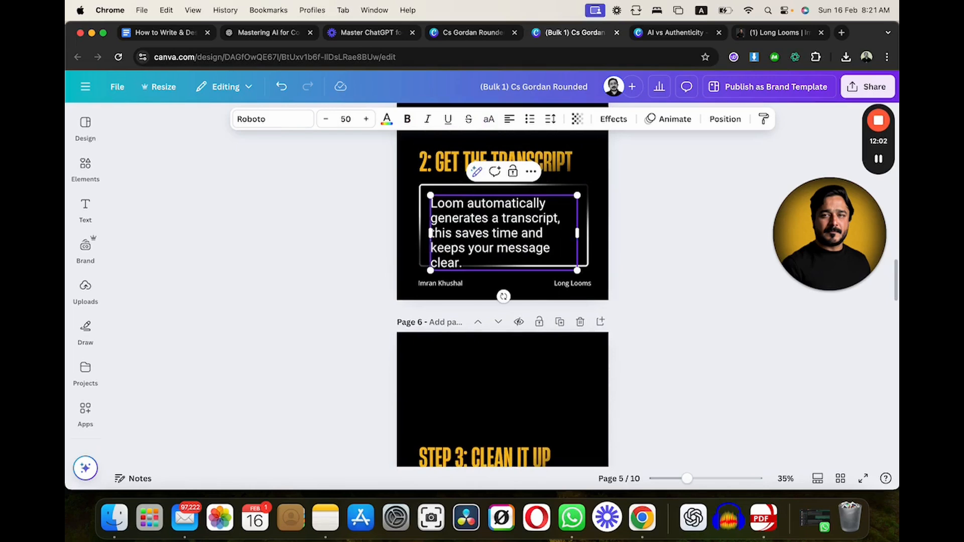
{"action": "key", "text": "BackSpace"}
{"action": "double_click", "coordinate": [489, 202]}
{"action": "type", "text": "auto"}
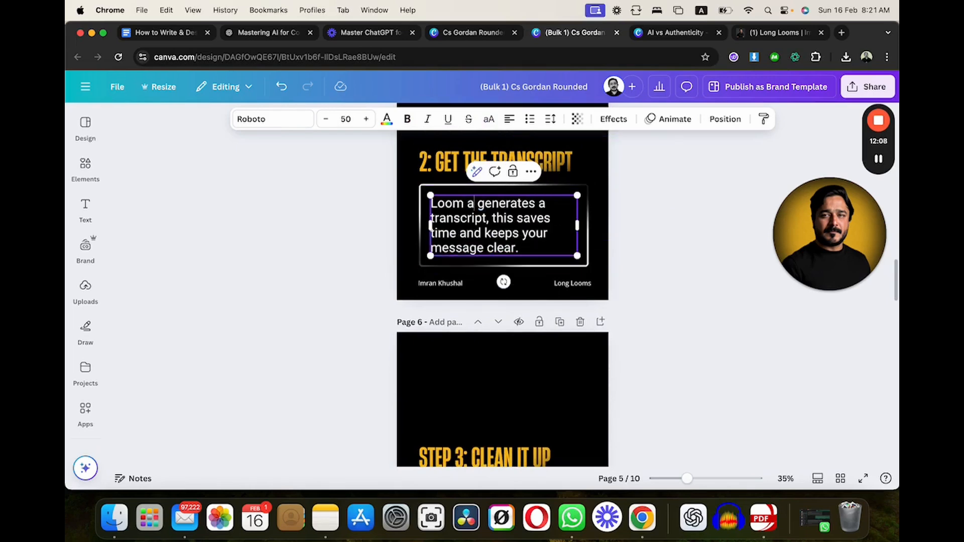
{"action": "left_click", "coordinate": [719, 238]}
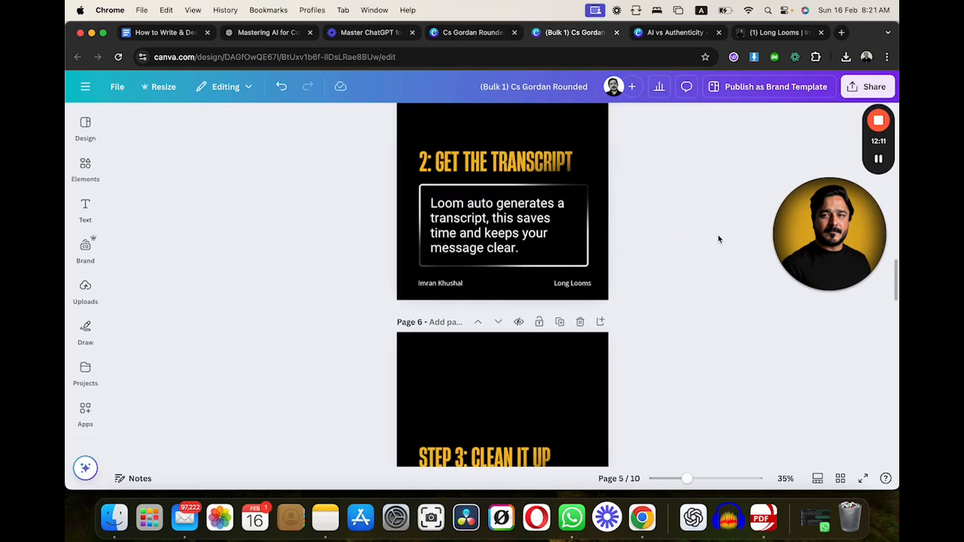
- Search the elements for "frame" and add the rounded square photo frame to page 1
{"action": "scroll", "coordinate": [658, 331], "scroll_direction": "up", "scroll_amount": 20}
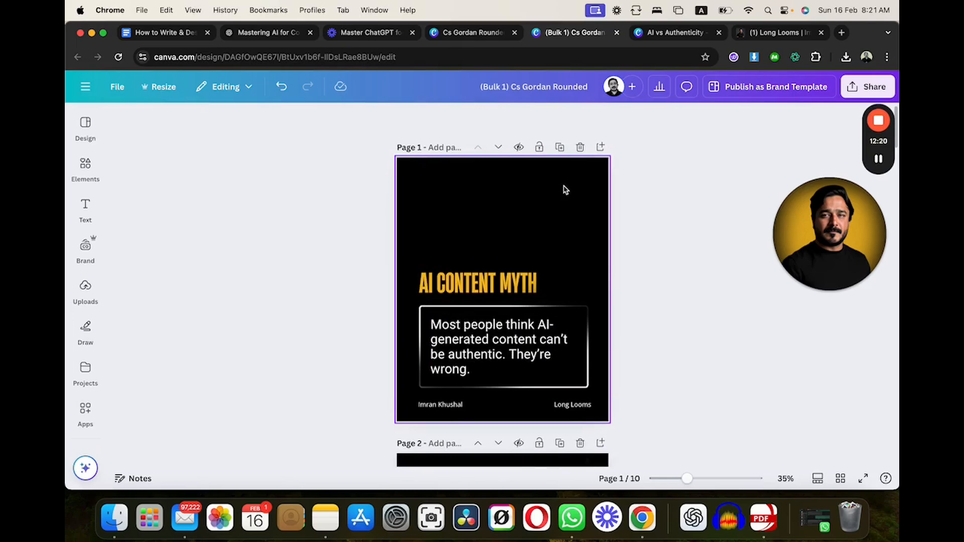
{"action": "left_click", "coordinate": [85, 166]}
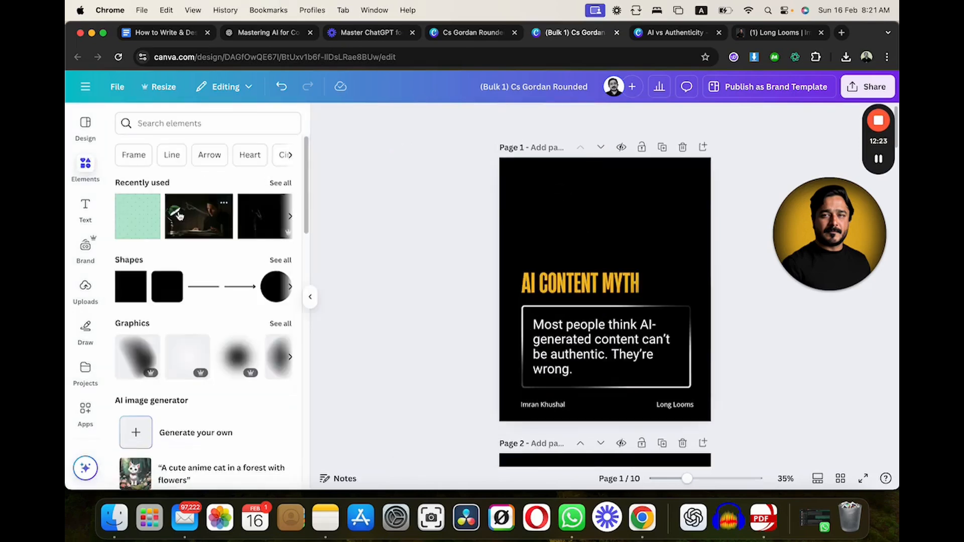
{"action": "left_click", "coordinate": [170, 123]}
{"action": "type", "text": "fra"}
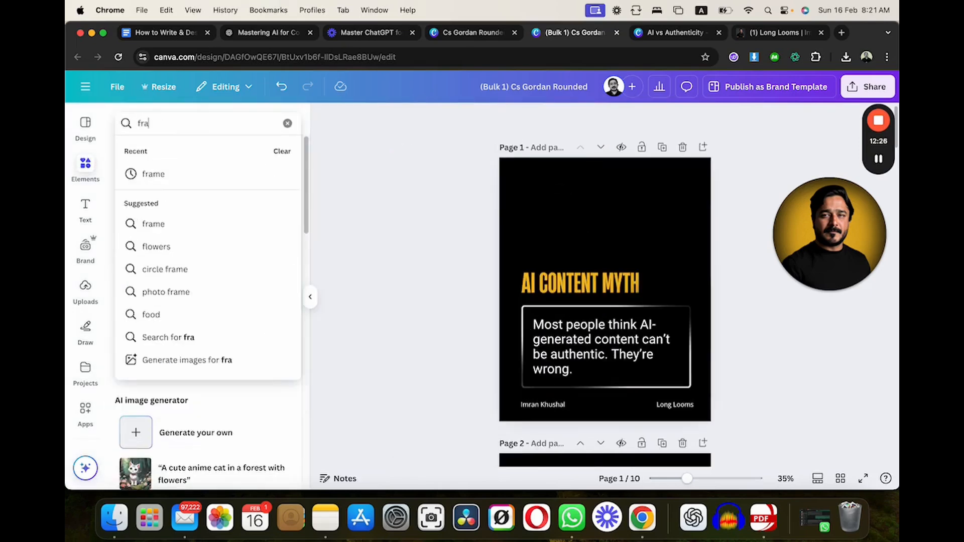
{"action": "type", "text": "me"}
{"action": "left_click", "coordinate": [179, 175]}
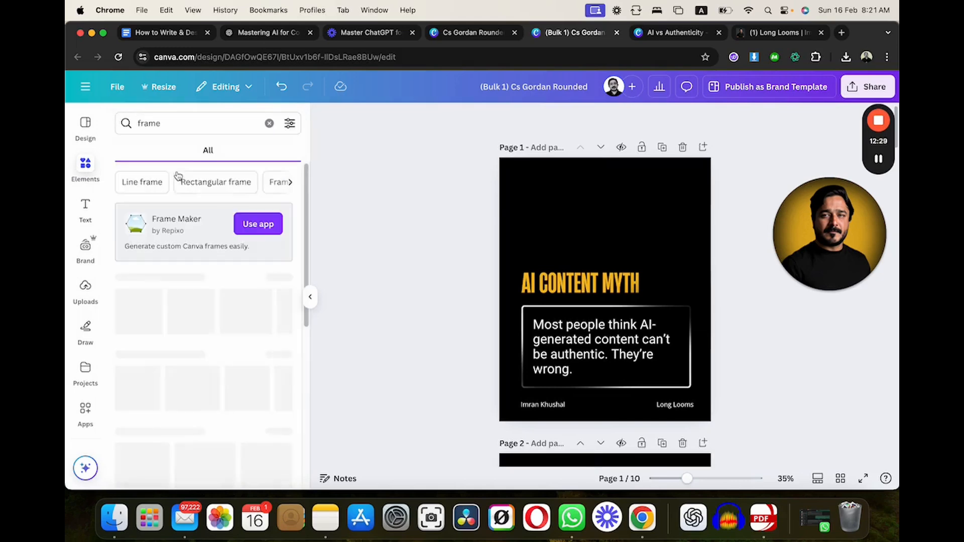
{"action": "left_click", "coordinate": [186, 323]}
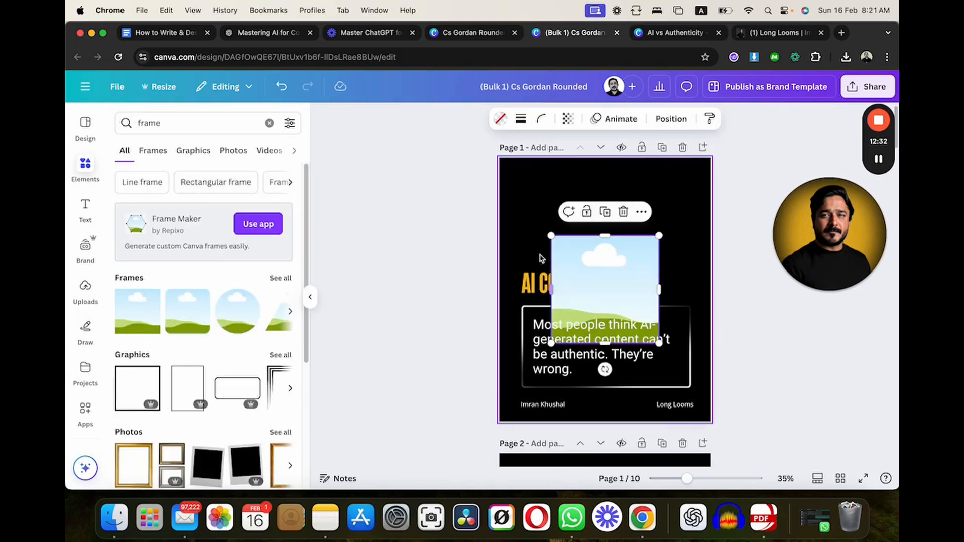
- Place the photo frame above the page 1 heading, widen it to match the text box, and shorten it to clear the heading
{"action": "left_click_drag", "start_coordinate": [593, 261], "coordinate": [566, 211]}
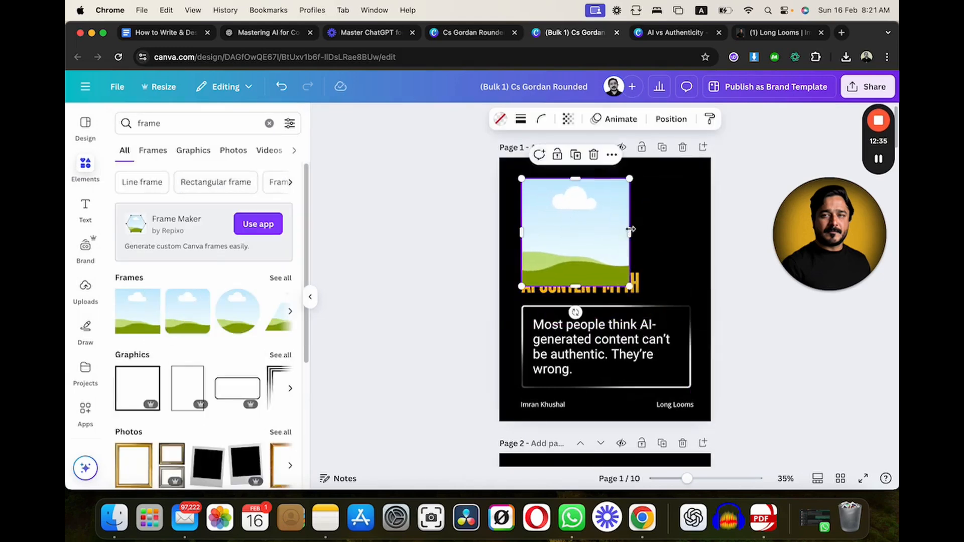
{"action": "left_click_drag", "start_coordinate": [630, 232], "coordinate": [691, 232]}
{"action": "left_click_drag", "start_coordinate": [606, 287], "coordinate": [606, 259]}
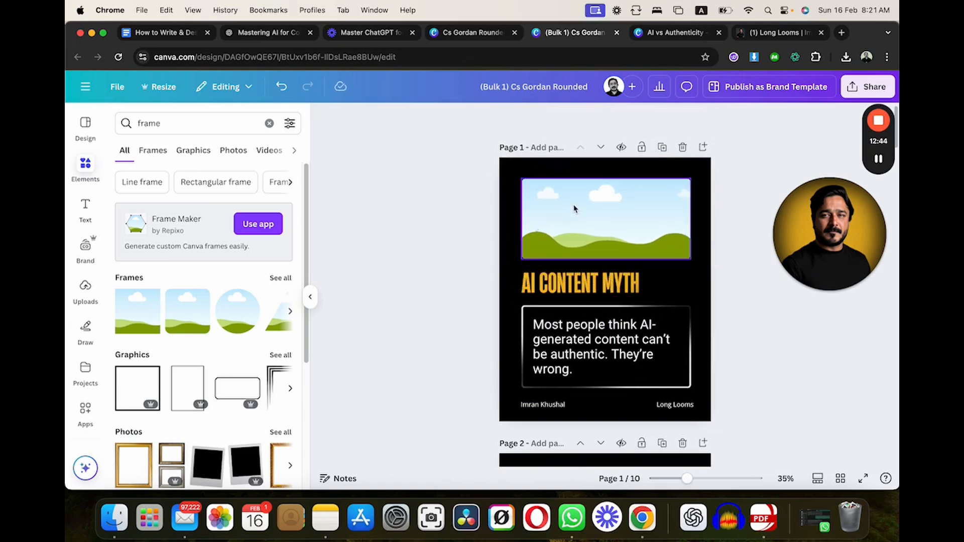
{"action": "left_click", "coordinate": [445, 273]}
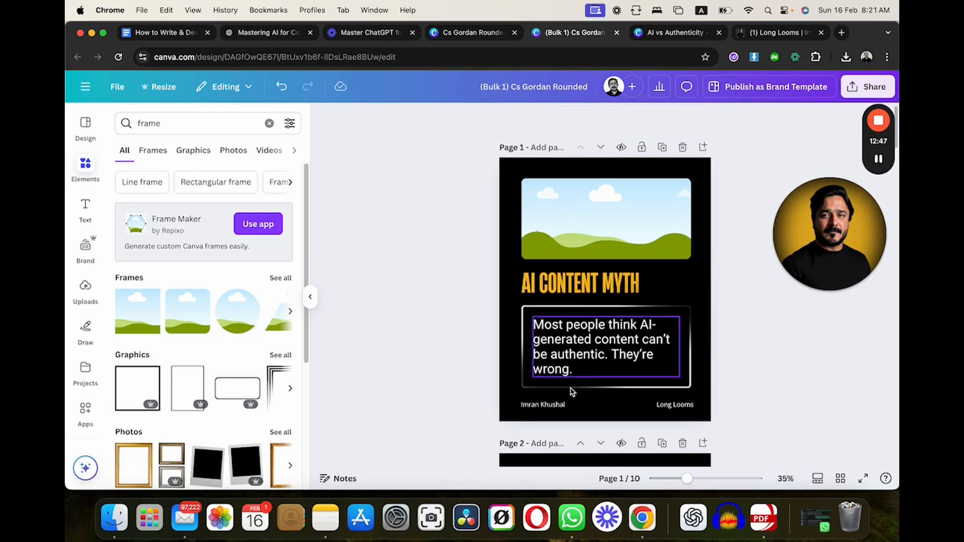
- Place the black gradient graphics over the lower-left and upper-right corners of the photo frame on page 1
{"action": "left_click", "coordinate": [512, 384]}
{"action": "left_click_drag", "start_coordinate": [512, 384], "coordinate": [696, 188]}
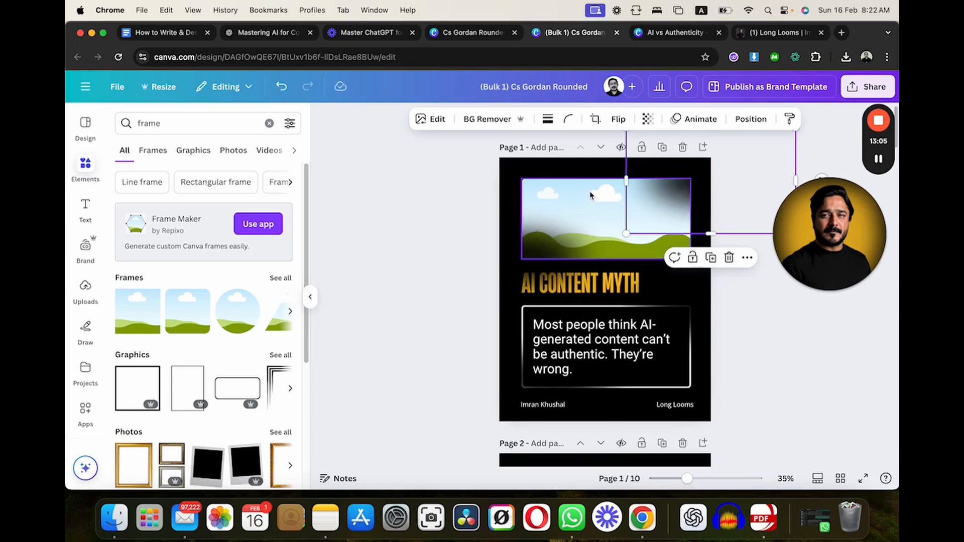
{"action": "left_click", "coordinate": [775, 338]}
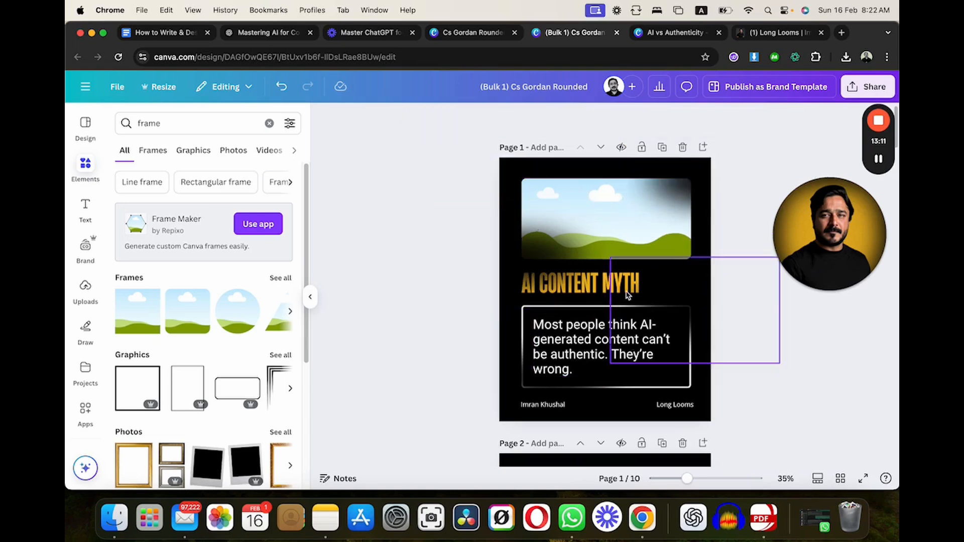
- Search the elements for "myth" and limit the results to photos
{"action": "double_click", "coordinate": [163, 124]}
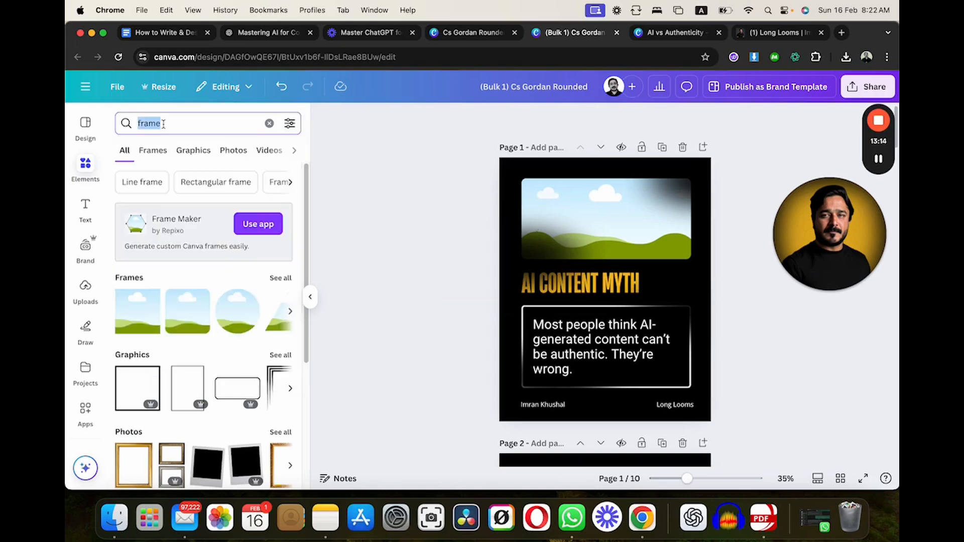
{"action": "type", "text": "myth"}
{"action": "key", "text": "Return"}
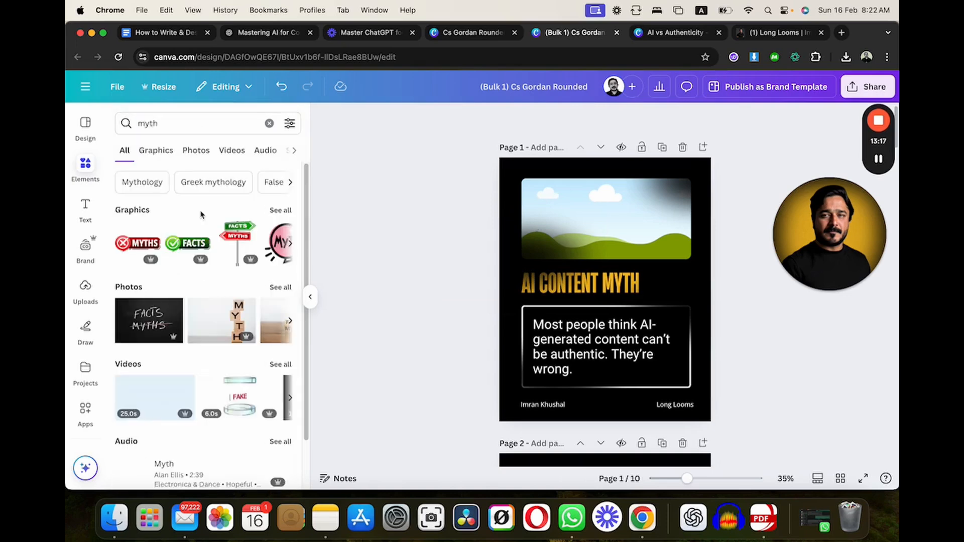
{"action": "left_click", "coordinate": [195, 154]}
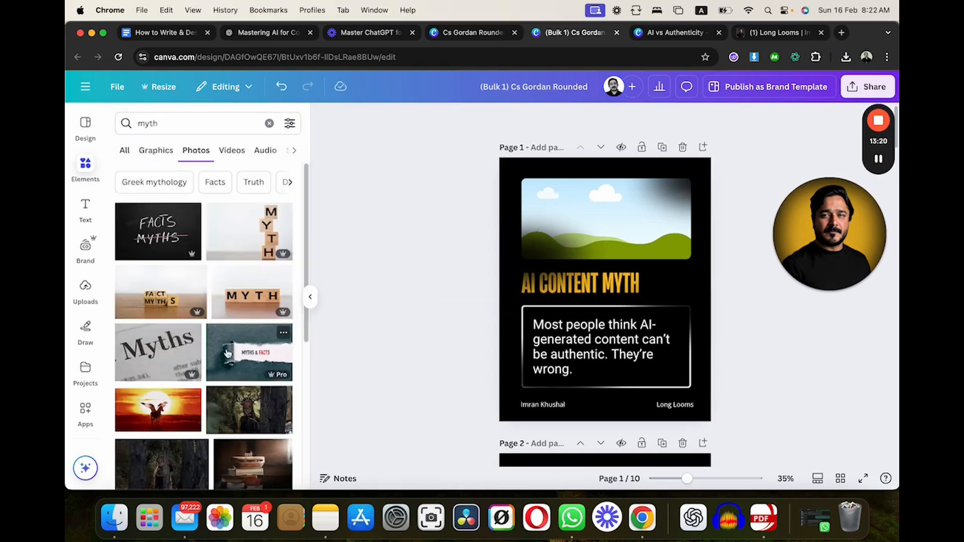
- Browse the myth photos and place the grey statue photo into the frame on page 1
{"action": "scroll", "coordinate": [227, 354], "scroll_direction": "down", "scroll_amount": 5}
{"action": "scroll", "coordinate": [227, 354], "scroll_direction": "down", "scroll_amount": 10}
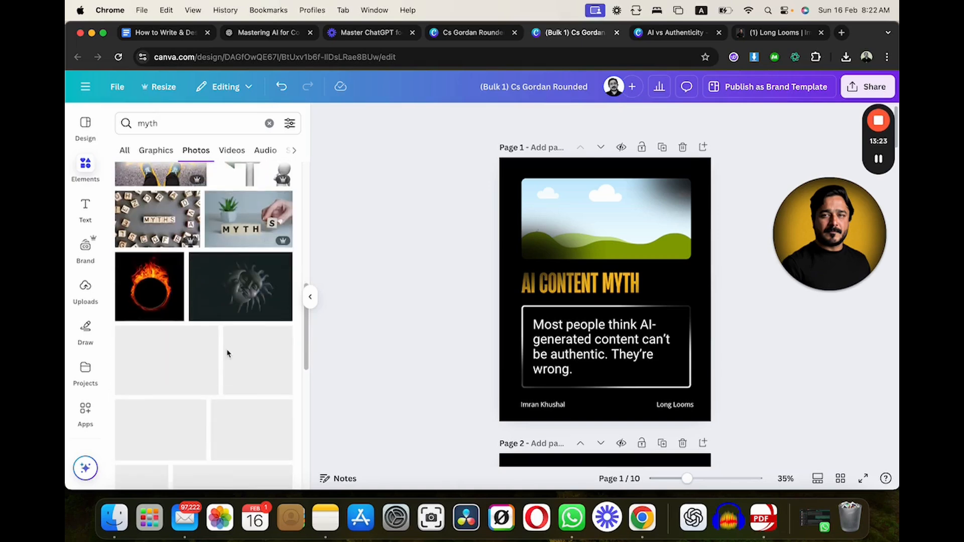
{"action": "scroll", "coordinate": [227, 353], "scroll_direction": "down", "scroll_amount": 10}
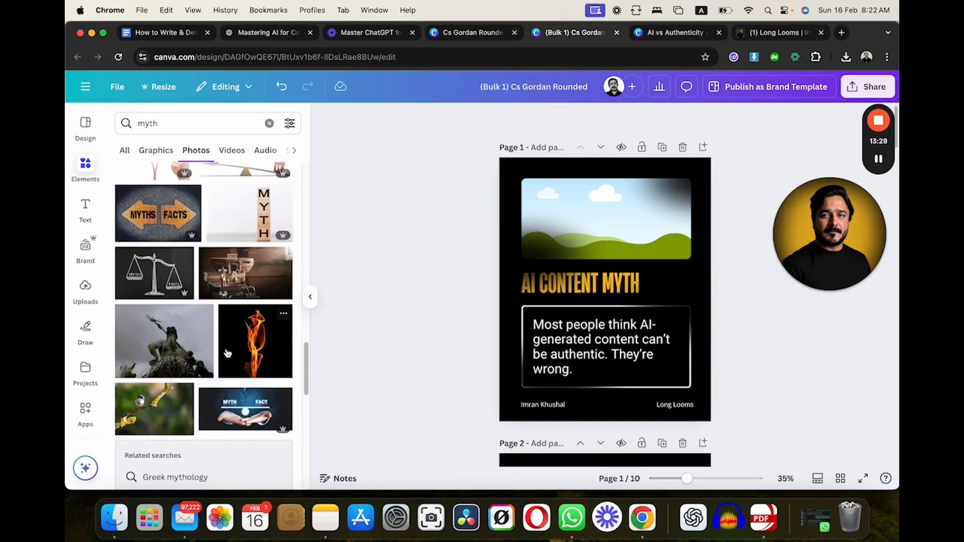
{"action": "scroll", "coordinate": [227, 353], "scroll_direction": "down", "scroll_amount": 1}
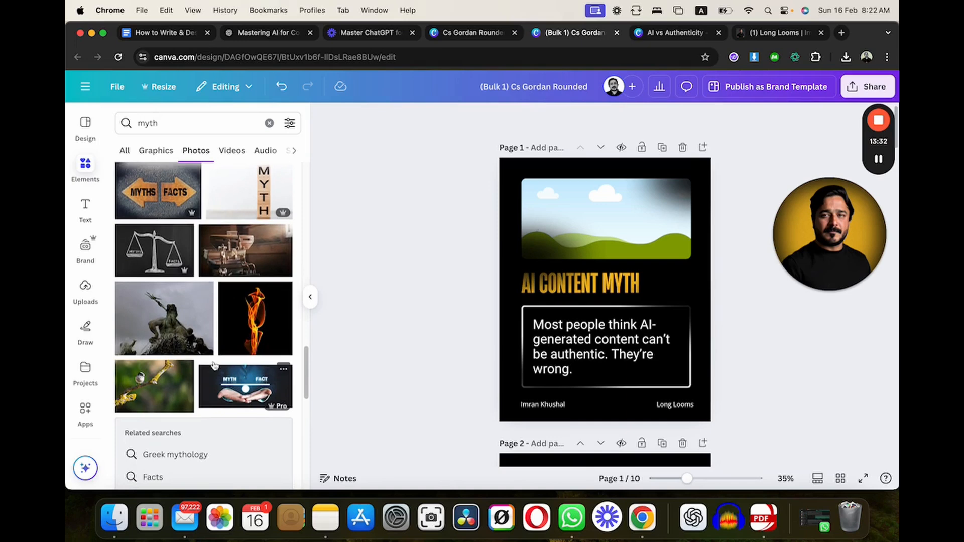
{"action": "left_click_drag", "start_coordinate": [148, 315], "coordinate": [603, 215]}
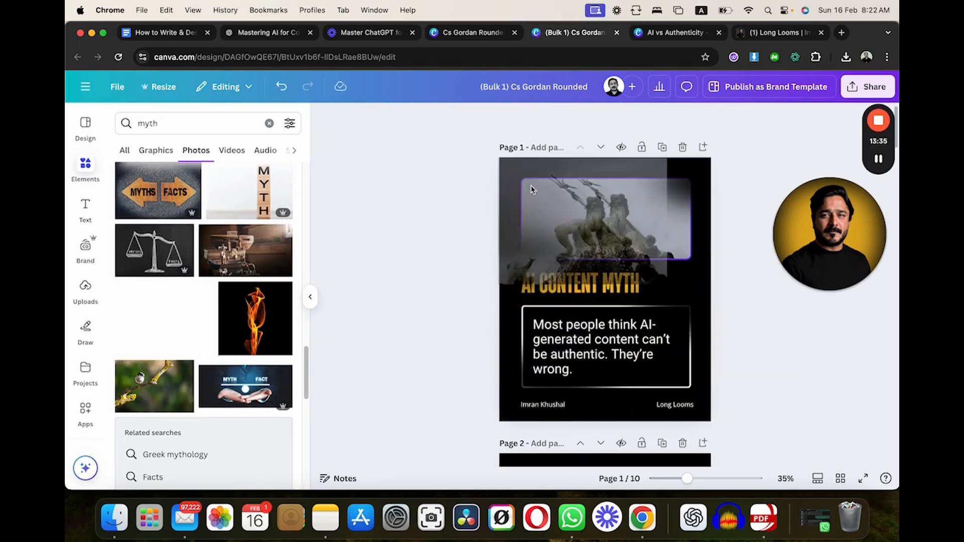
- Enlarge the statue photo inside the page 1 frame and reposition its crop around the statue's head and torso
{"action": "left_click_drag", "start_coordinate": [435, 310], "coordinate": [589, 192]}
{"action": "double_click", "coordinate": [589, 192]}
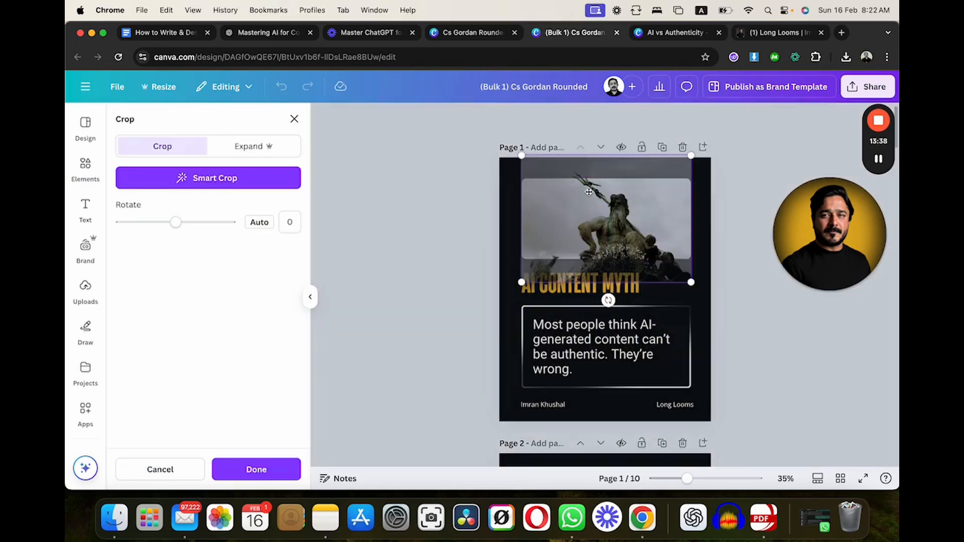
{"action": "left_click_drag", "start_coordinate": [521, 282], "coordinate": [456, 297]}
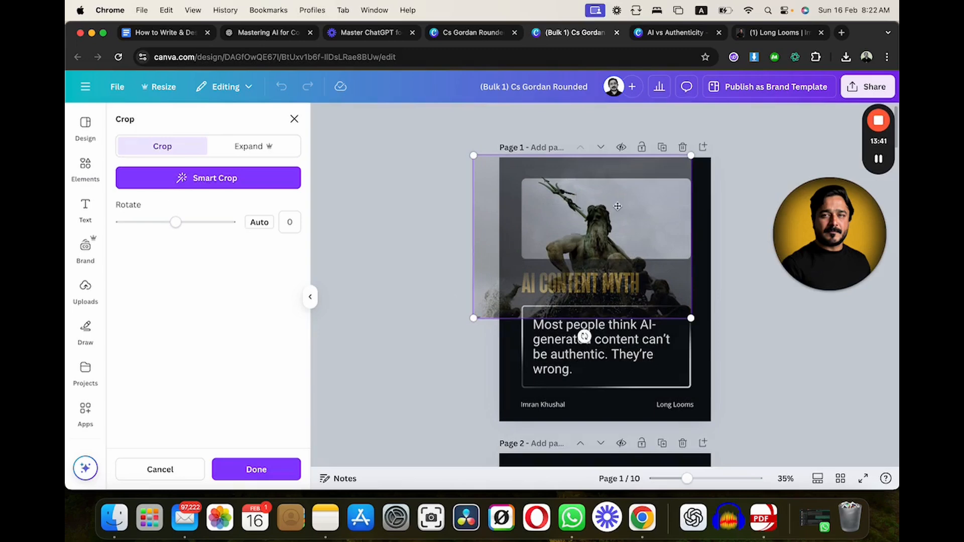
{"action": "left_click_drag", "start_coordinate": [619, 207], "coordinate": [633, 187]}
{"action": "left_click", "coordinate": [429, 247]}
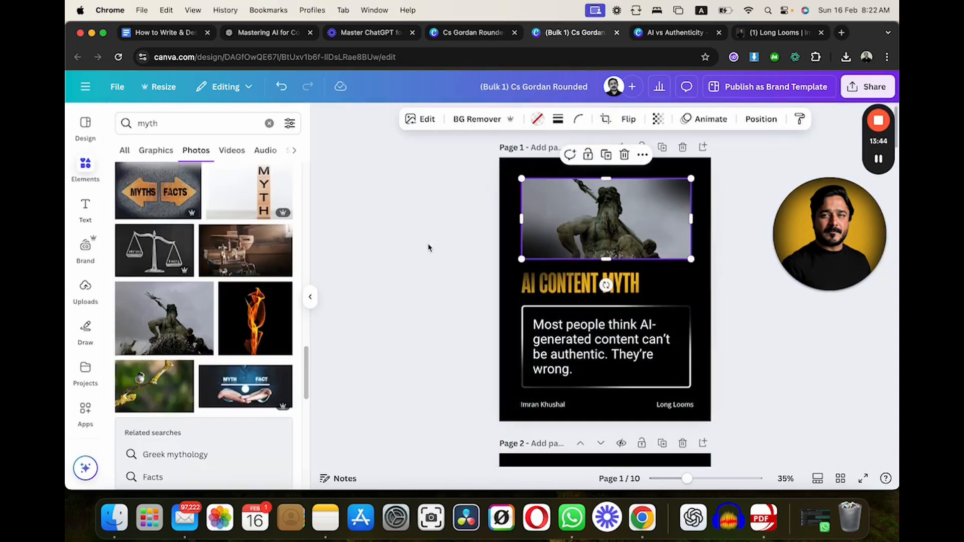
- Apply the warm Sandi filter to the statue photo on page 1
{"action": "left_click", "coordinate": [424, 121]}
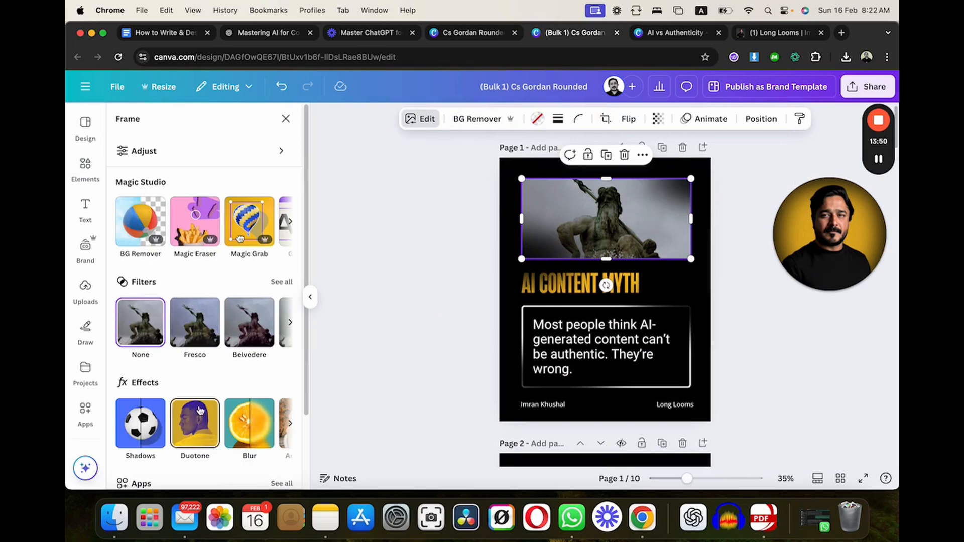
{"action": "scroll", "coordinate": [241, 306], "scroll_direction": "down", "scroll_amount": 1}
{"action": "scroll", "coordinate": [241, 307], "scroll_direction": "right", "scroll_amount": 2}
{"action": "left_click", "coordinate": [281, 255]}
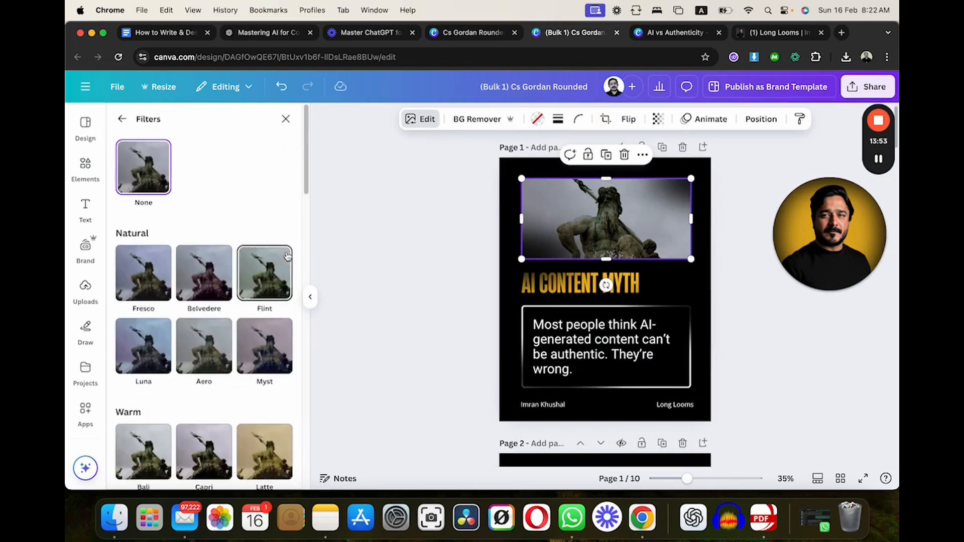
{"action": "scroll", "coordinate": [233, 377], "scroll_direction": "down", "scroll_amount": 1}
{"action": "scroll", "coordinate": [233, 377], "scroll_direction": "down", "scroll_amount": 4}
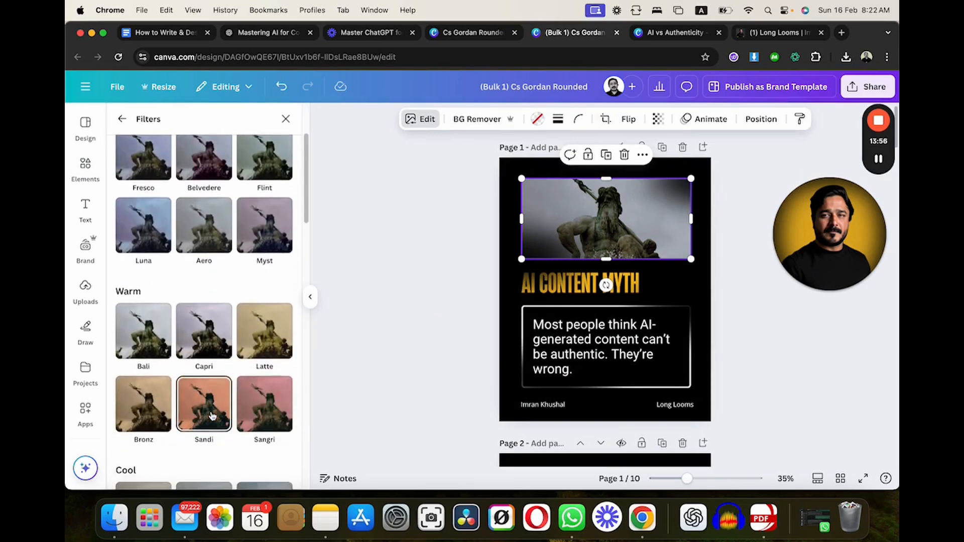
{"action": "left_click", "coordinate": [202, 399]}
{"action": "left_click", "coordinate": [400, 292]}
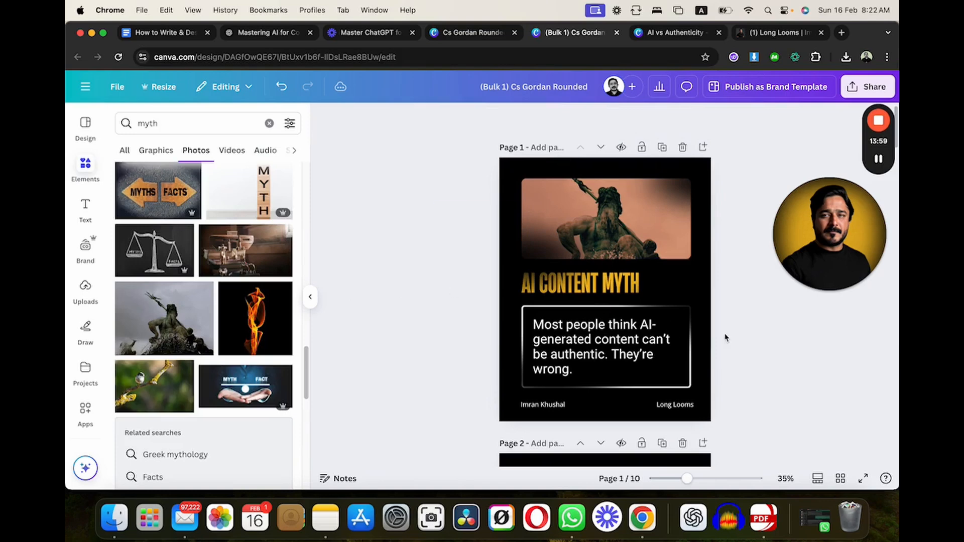
- Preview page 1 in full screen and return to the editor
{"action": "left_click", "coordinate": [863, 478]}
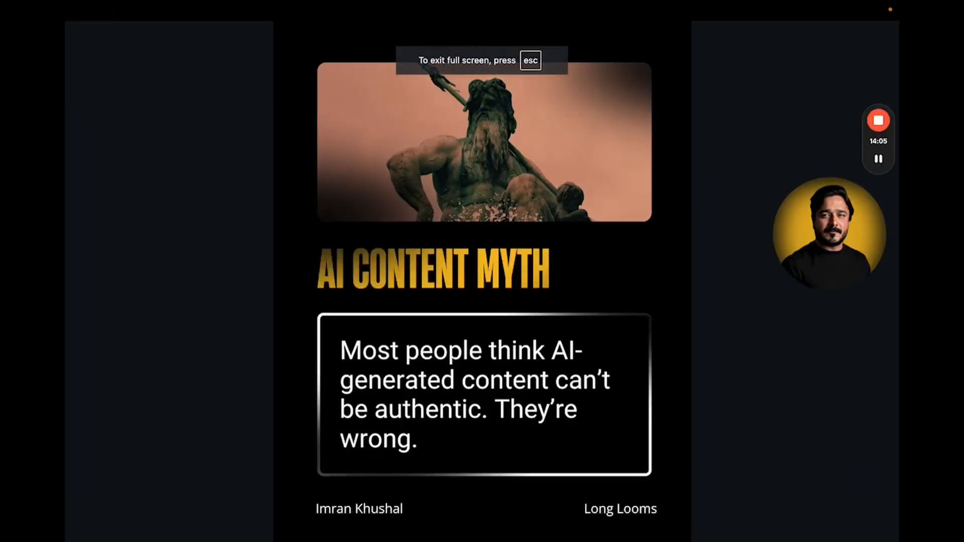
{"action": "key", "text": "Escape"}
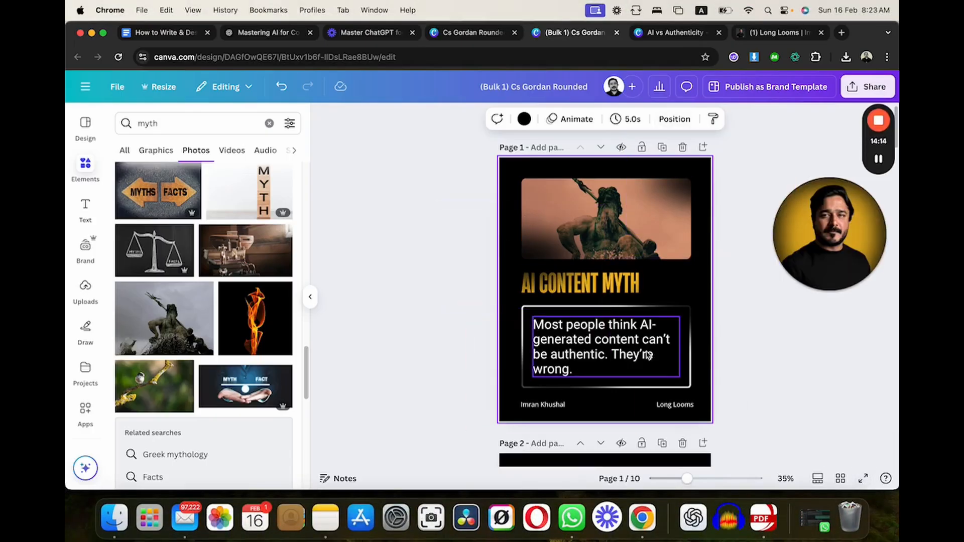
{"action": "scroll", "coordinate": [650, 356], "scroll_direction": "down", "scroll_amount": 5}
{"action": "scroll", "coordinate": [650, 356], "scroll_direction": "up", "scroll_amount": 5}
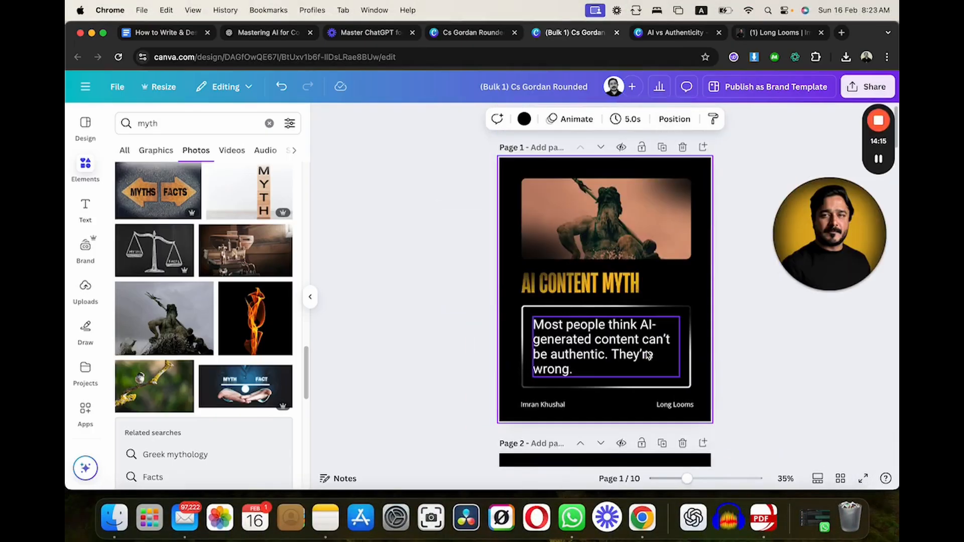
- Switch to the finished "AI vs Authenticity" design and view its slides in full screen from the cover to the closing call to action
{"action": "left_click", "coordinate": [658, 33]}
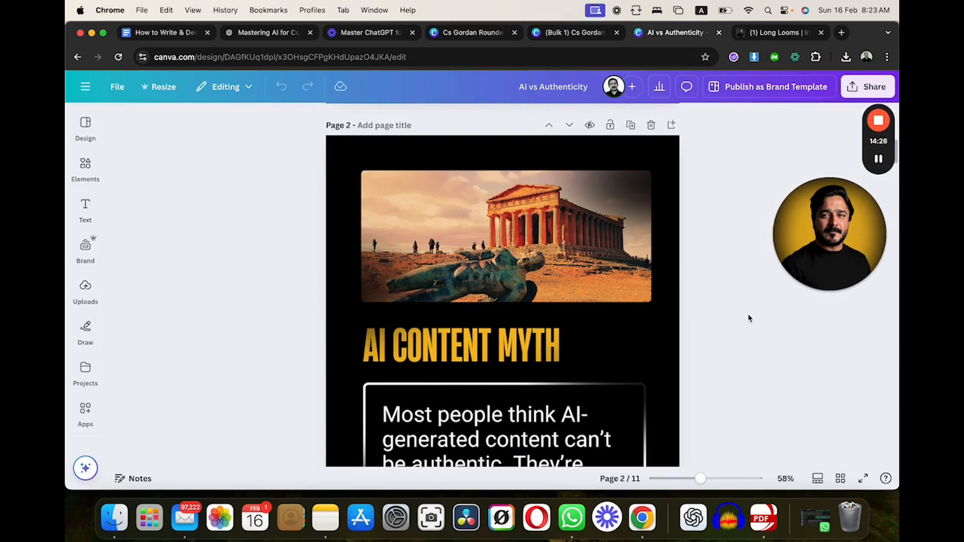
{"action": "left_click", "coordinate": [863, 478]}
{"action": "key", "text": "Left"}
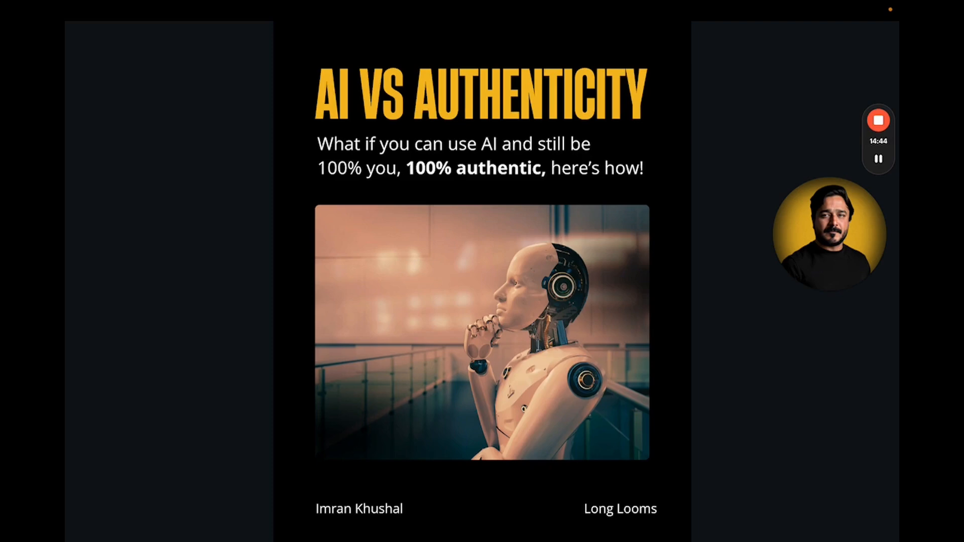
{"action": "key", "text": "Right"}
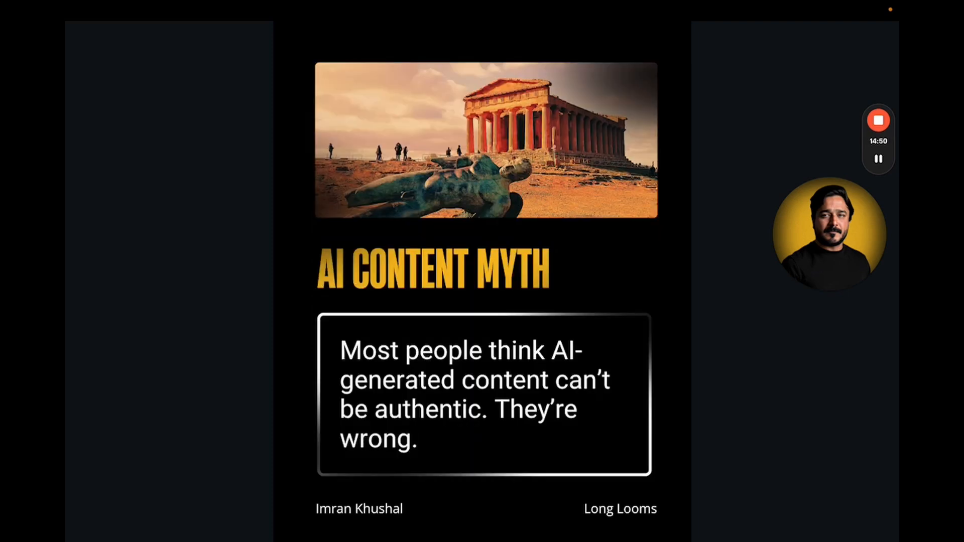
{"action": "key", "text": "Right"}
{"action": "key", "text": "Right"}
{"action": "key", "text": "Right"}
{"action": "key", "text": "Right"}
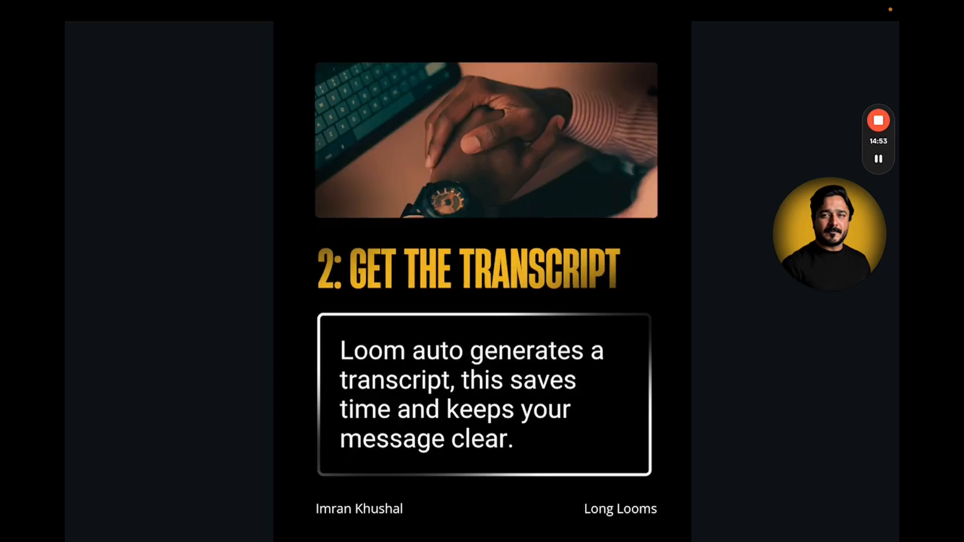
{"action": "key", "text": "Right"}
{"action": "key", "text": "Right"}
{"action": "key", "text": "Right"}
{"action": "key", "text": "Right"}
{"action": "key", "text": "Right"}
{"action": "key", "text": "Right"}
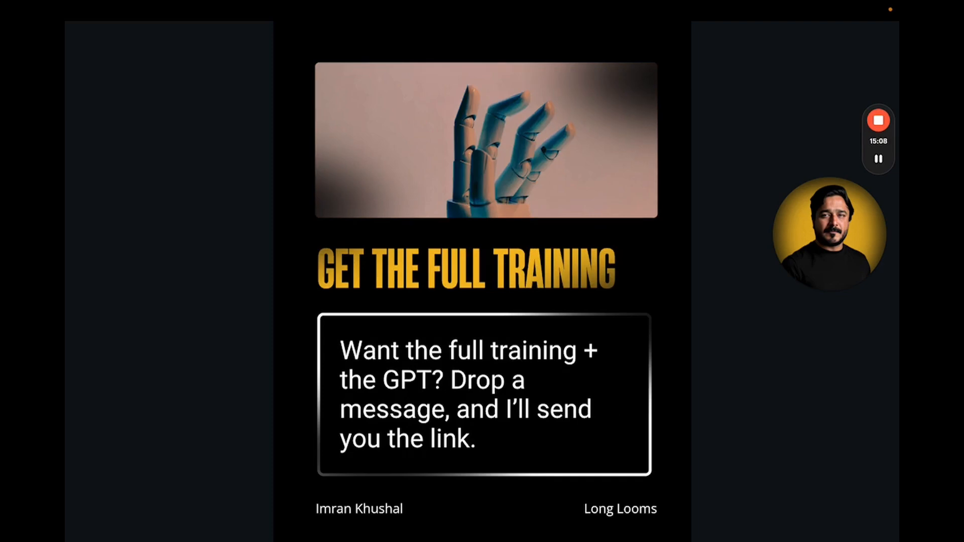
{"action": "key", "text": "Escape"}
- Replace the temple photo in the page 2 frame with the recently used statue photo
{"action": "scroll", "coordinate": [773, 350], "scroll_direction": "up", "scroll_amount": 10}
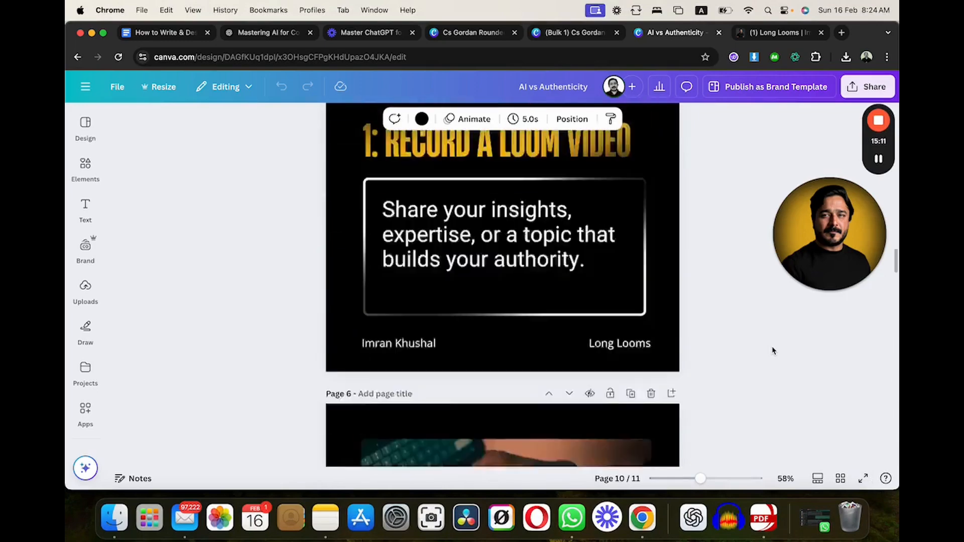
{"action": "scroll", "coordinate": [773, 351], "scroll_direction": "up", "scroll_amount": 20}
{"action": "scroll", "coordinate": [564, 367], "scroll_direction": "down", "scroll_amount": 7}
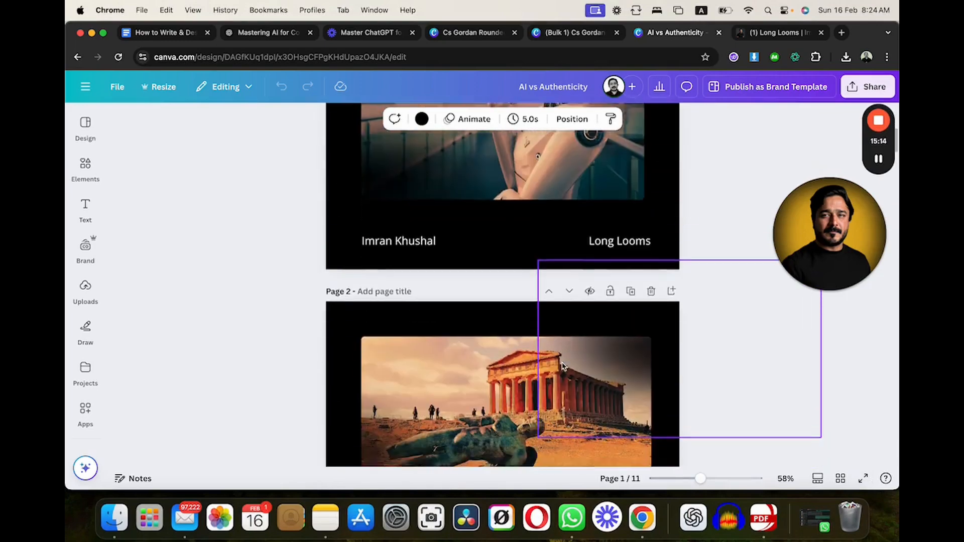
{"action": "scroll", "coordinate": [562, 366], "scroll_direction": "down", "scroll_amount": 3}
{"action": "left_click", "coordinate": [462, 264]}
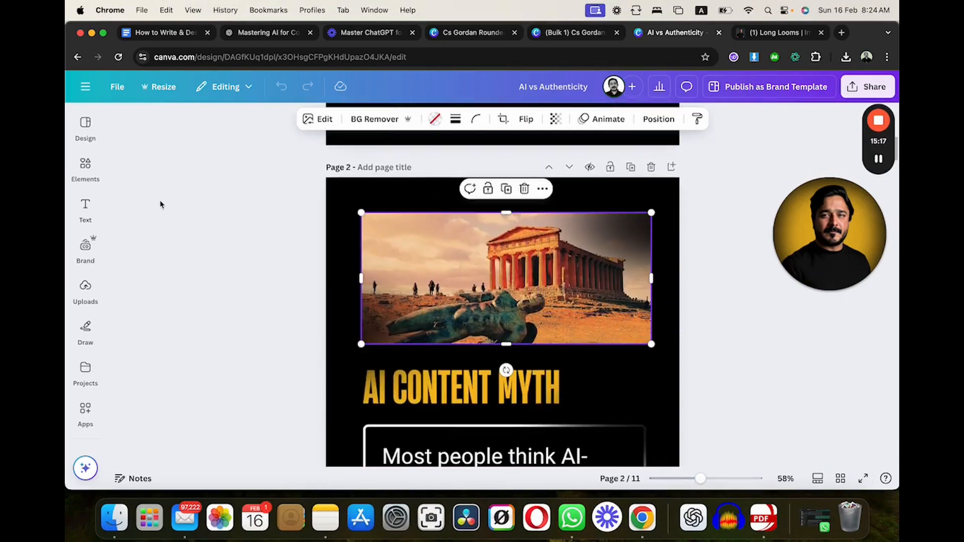
{"action": "left_click", "coordinate": [90, 177]}
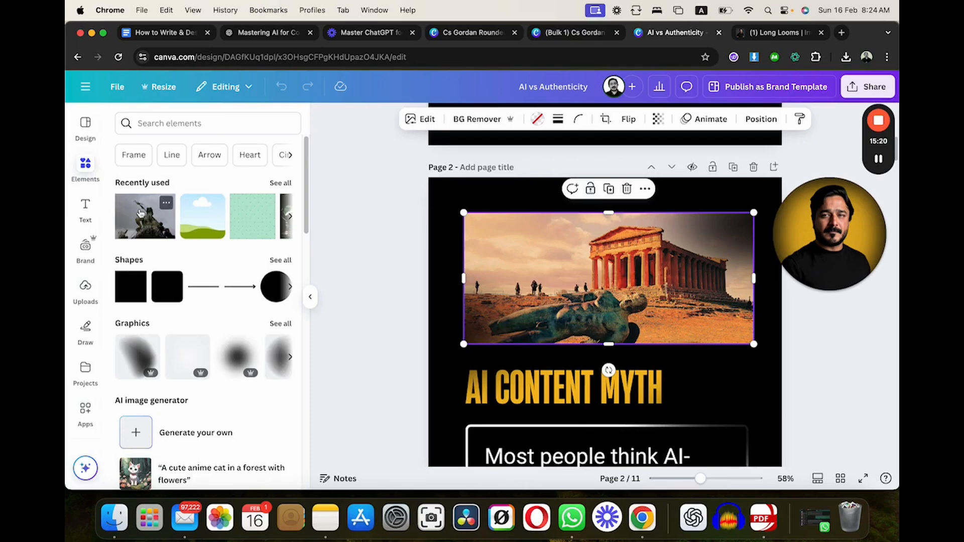
{"action": "left_click_drag", "start_coordinate": [131, 217], "coordinate": [480, 223]}
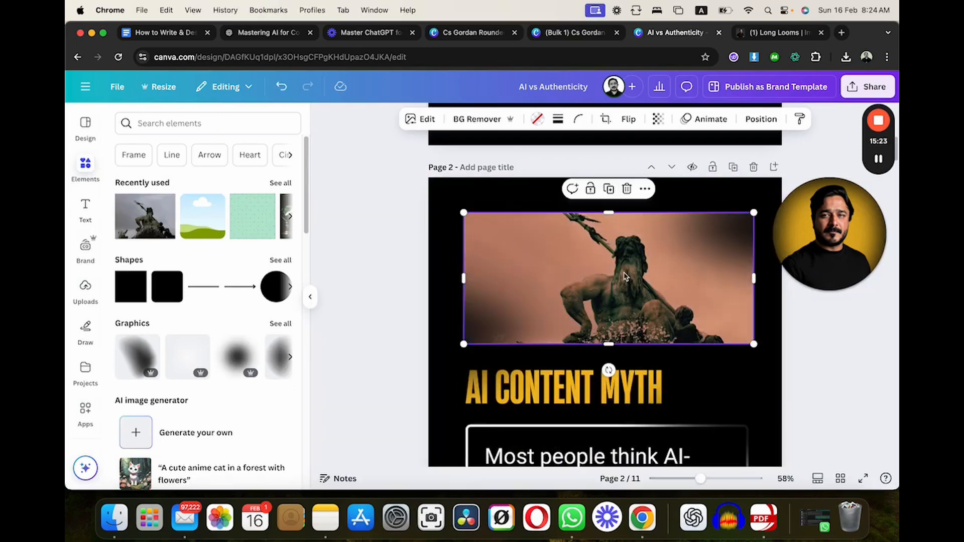
{"action": "left_click", "coordinate": [398, 222]}
- Replace the burning castle photo in the page 3 frame with the recently used statue photo
{"action": "scroll", "coordinate": [399, 221], "scroll_direction": "down", "scroll_amount": 3}
{"action": "scroll", "coordinate": [399, 222], "scroll_direction": "down", "scroll_amount": 5}
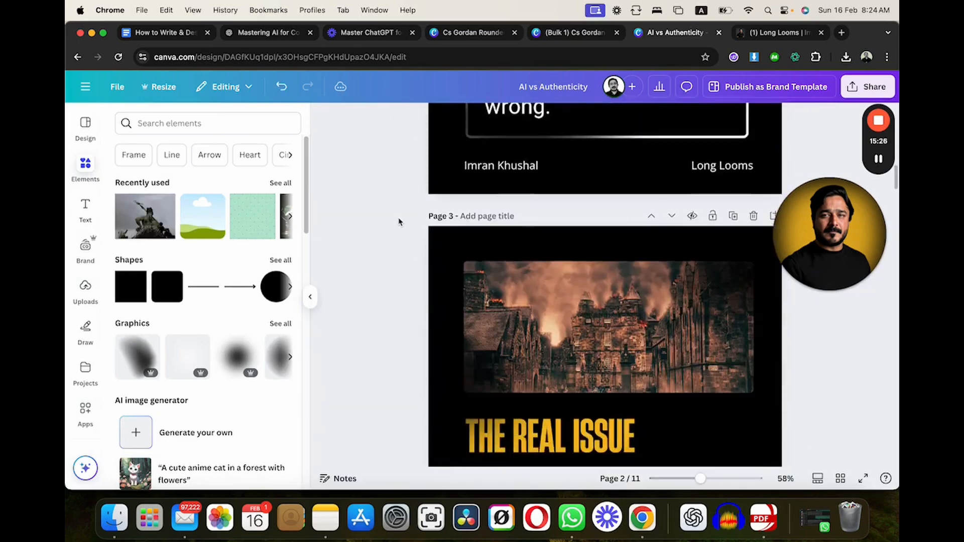
{"action": "left_click_drag", "start_coordinate": [141, 213], "coordinate": [484, 215]}
- Undo the photo and filter changes on pages 2 and 3, and collapse the elements library
{"action": "scroll", "coordinate": [390, 230], "scroll_direction": "up", "scroll_amount": 3}
{"action": "key", "text": "super+z"}
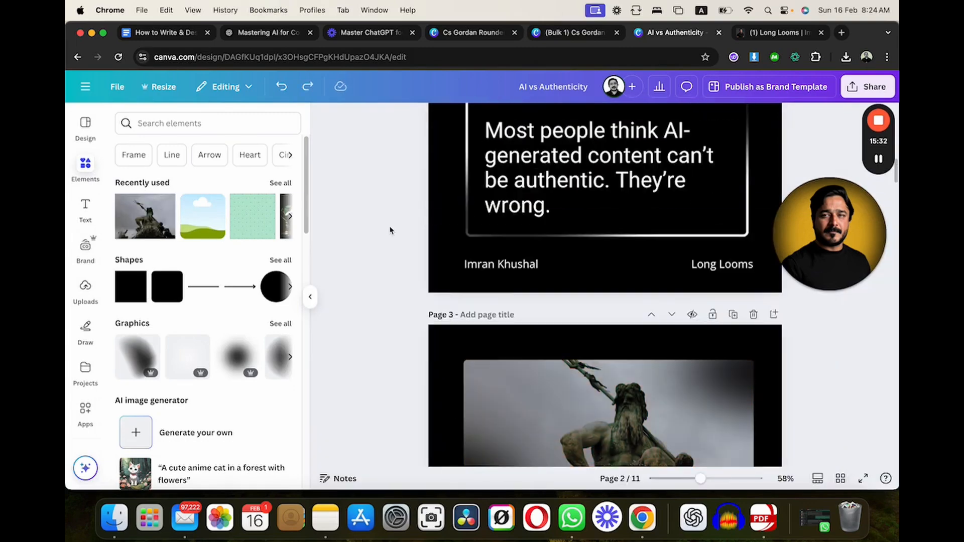
{"action": "key", "text": "super+z"}
{"action": "scroll", "coordinate": [390, 230], "scroll_direction": "up", "scroll_amount": 4}
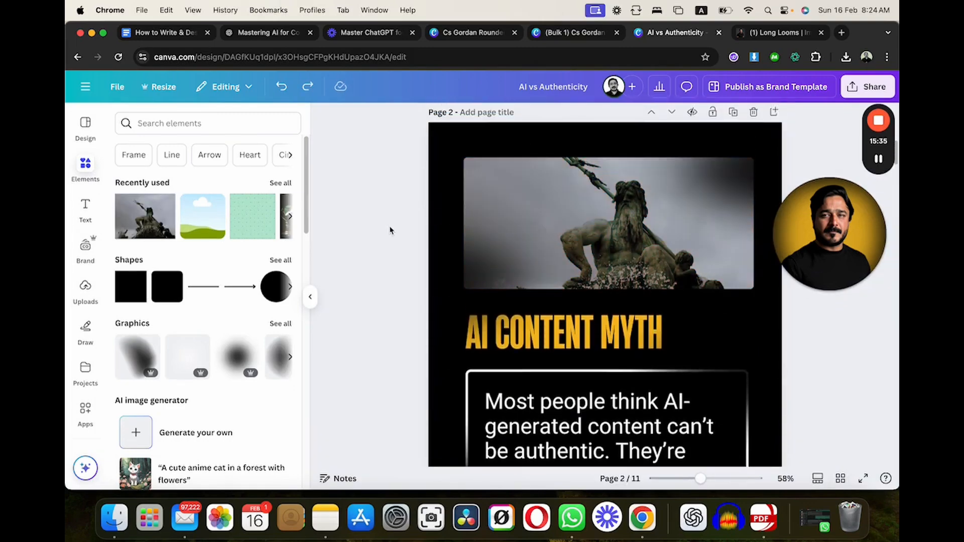
{"action": "key", "text": "super+z"}
{"action": "scroll", "coordinate": [389, 230], "scroll_direction": "up", "scroll_amount": 5}
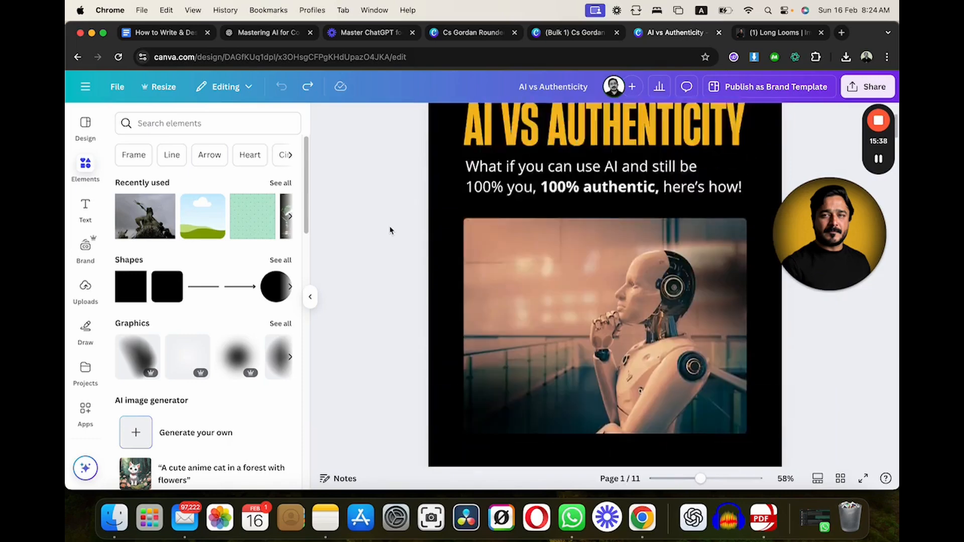
{"action": "scroll", "coordinate": [390, 230], "scroll_direction": "down", "scroll_amount": 5}
{"action": "left_click", "coordinate": [310, 296]}
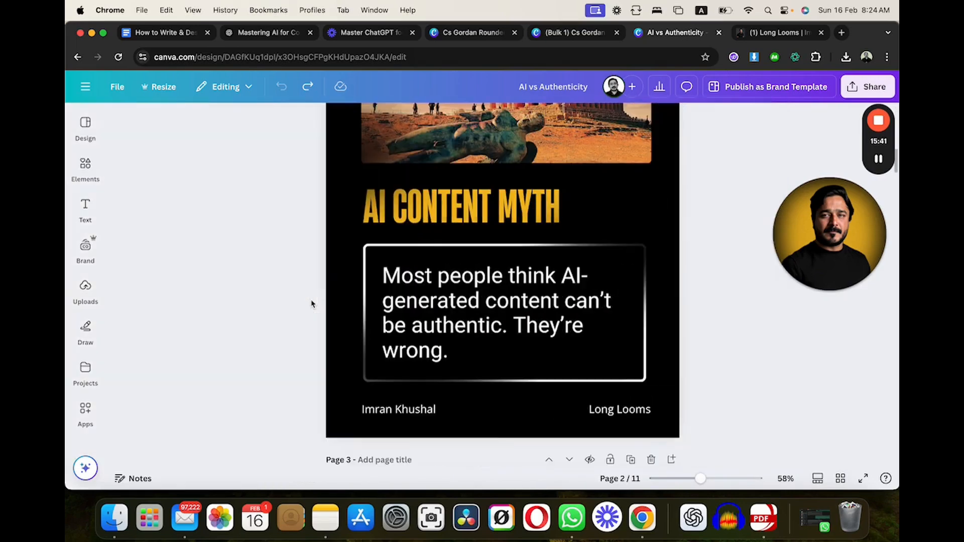
- Switch to the Google Docs carousel guide and review its instructions from Step 1 through Step 8
{"action": "scroll", "coordinate": [380, 236], "scroll_direction": "up", "scroll_amount": 1}
{"action": "scroll", "coordinate": [380, 236], "scroll_direction": "up", "scroll_amount": 3}
{"action": "left_click", "coordinate": [151, 32]}
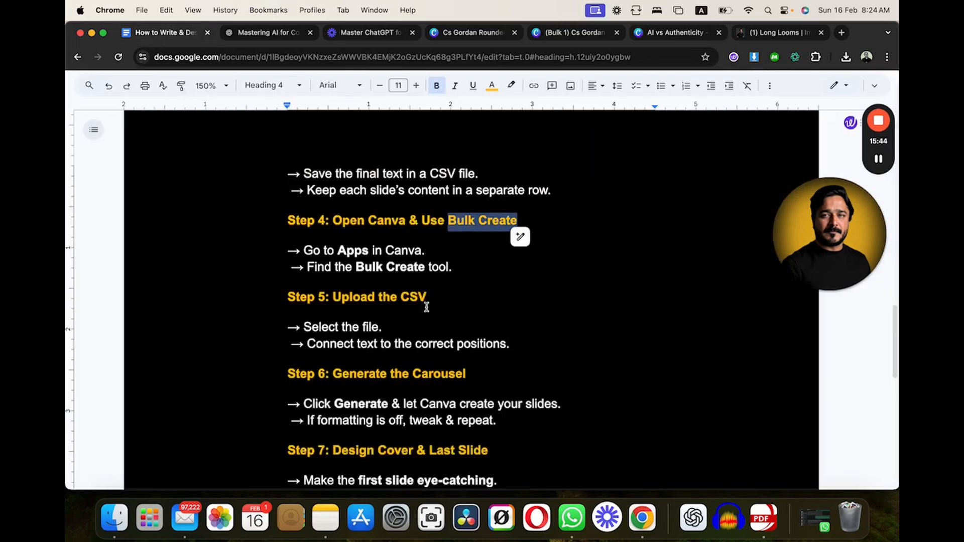
{"action": "scroll", "coordinate": [427, 306], "scroll_direction": "up", "scroll_amount": 10}
{"action": "scroll", "coordinate": [426, 307], "scroll_direction": "up", "scroll_amount": 6}
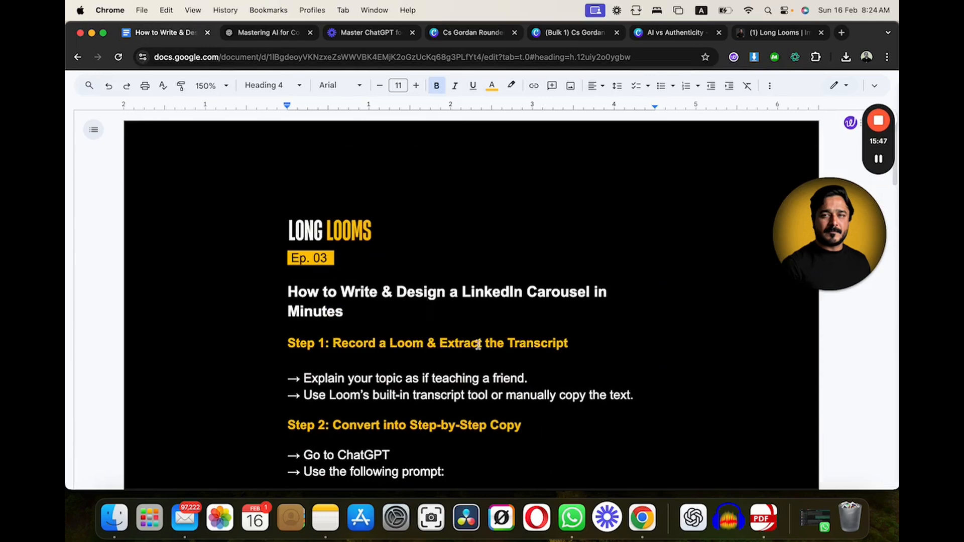
{"action": "scroll", "coordinate": [559, 355], "scroll_direction": "down", "scroll_amount": 20}
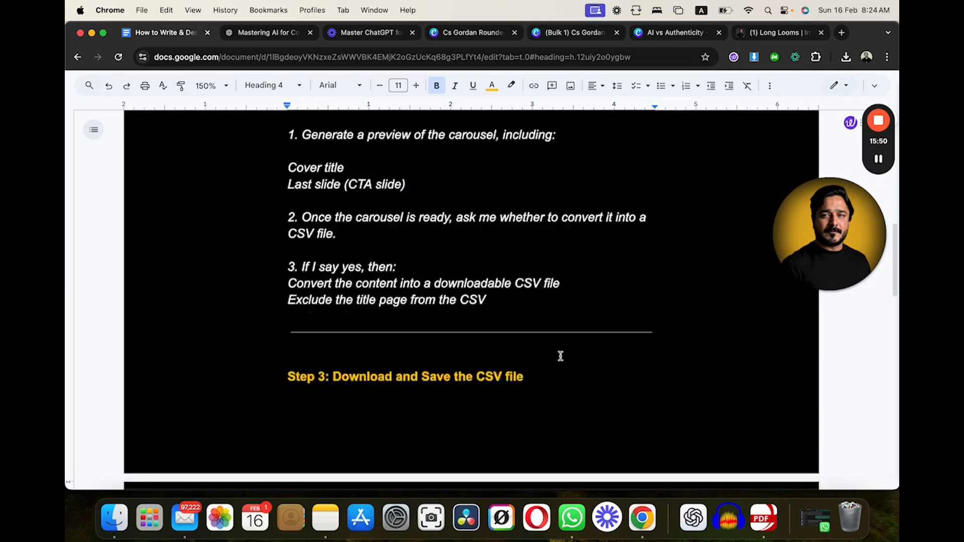
{"action": "scroll", "coordinate": [561, 356], "scroll_direction": "down", "scroll_amount": 3}
{"action": "left_click_drag", "start_coordinate": [459, 323], "coordinate": [278, 284]}
{"action": "scroll", "coordinate": [500, 329], "scroll_direction": "down", "scroll_amount": 5}
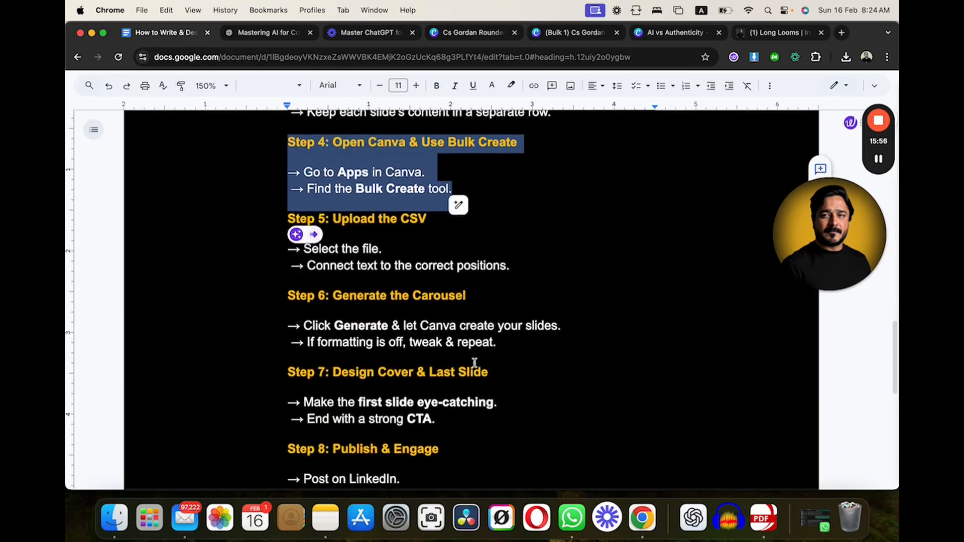
{"action": "scroll", "coordinate": [459, 370], "scroll_direction": "down", "scroll_amount": 1}
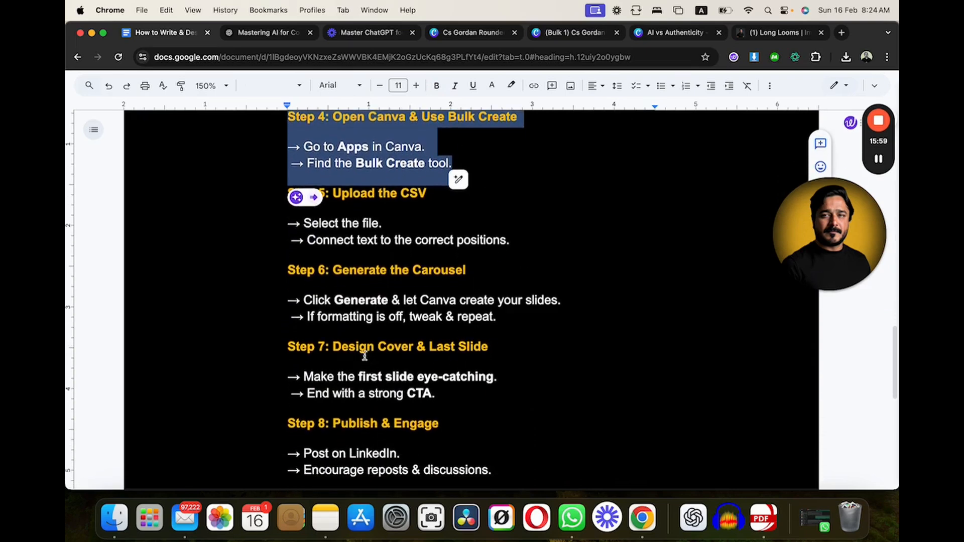
{"action": "left_click_drag", "start_coordinate": [438, 395], "coordinate": [286, 345]}
{"action": "scroll", "coordinate": [499, 374], "scroll_direction": "down", "scroll_amount": 4}
{"action": "left_click", "coordinate": [415, 348]}
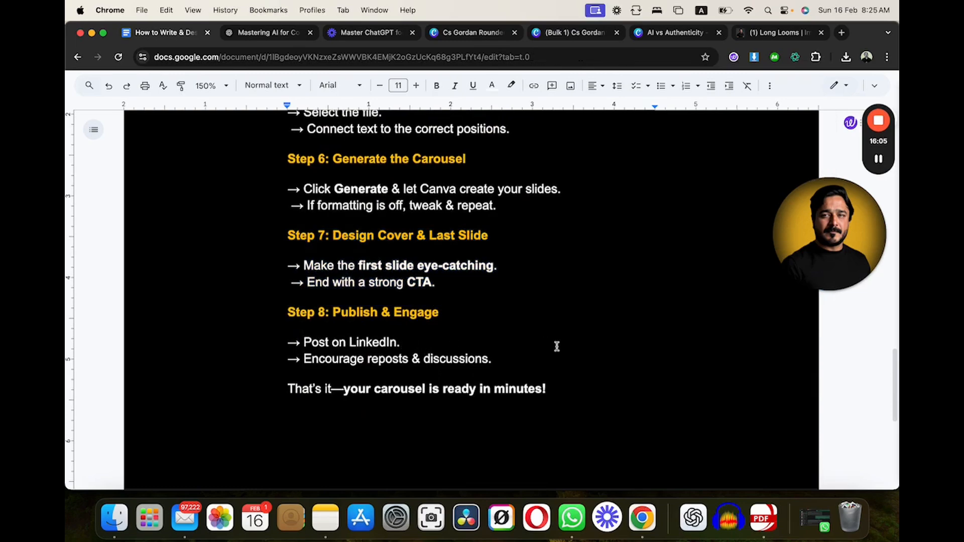
- Return to the start of the guide and examine the ChatGPT prompt under Step 2
{"action": "scroll", "coordinate": [516, 357], "scroll_direction": "up", "scroll_amount": 20}
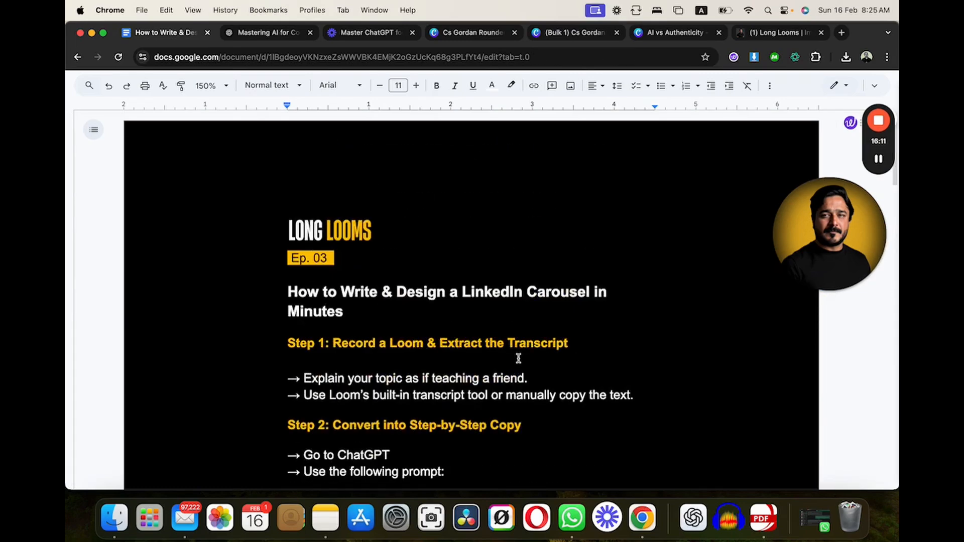
{"action": "left_click", "coordinate": [604, 340]}
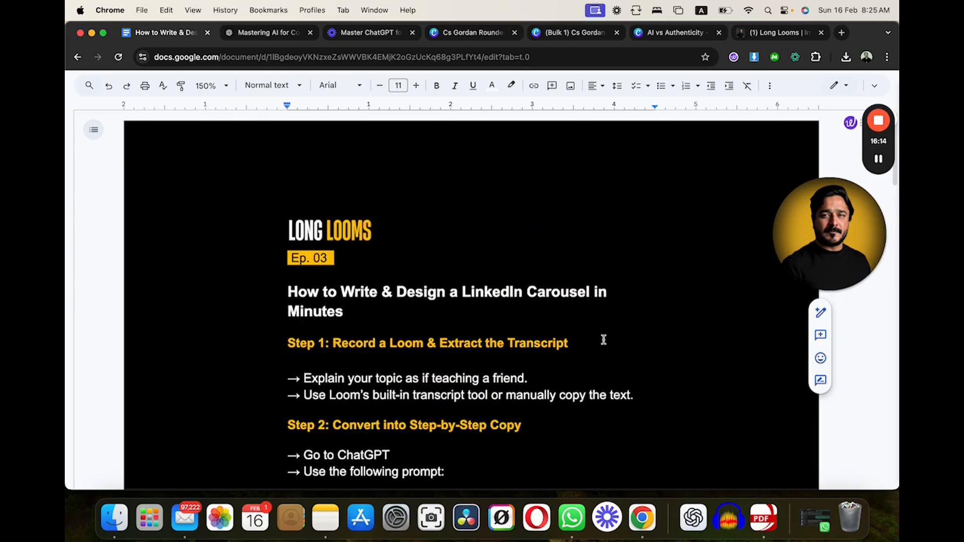
{"action": "scroll", "coordinate": [474, 362], "scroll_direction": "down", "scroll_amount": 15}
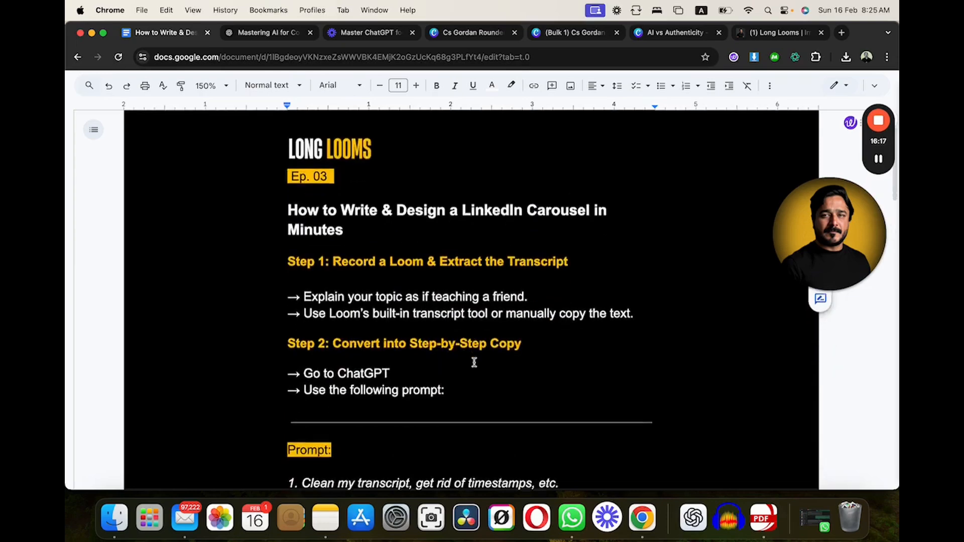
{"action": "scroll", "coordinate": [474, 362], "scroll_direction": "down", "scroll_amount": 5}
{"action": "scroll", "coordinate": [474, 361], "scroll_direction": "up", "scroll_amount": 15}
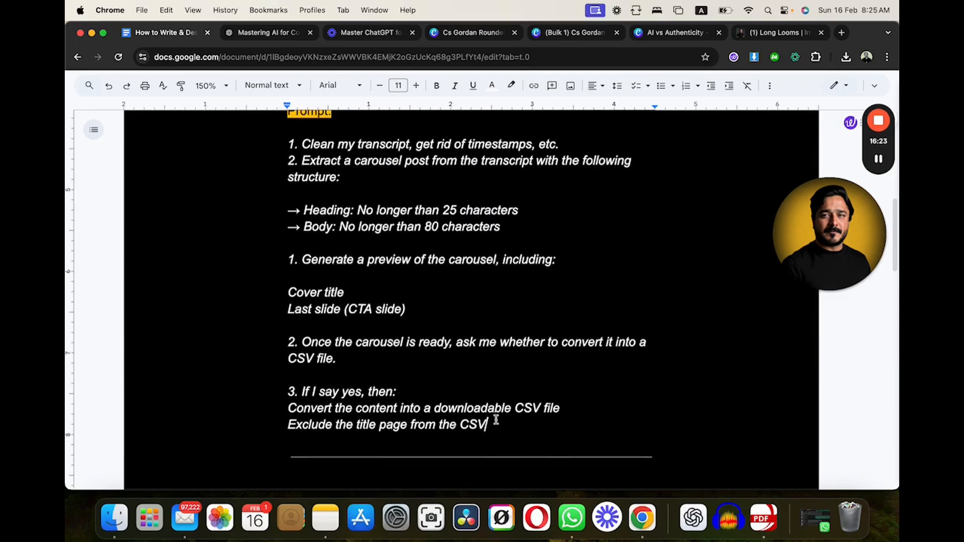
- Highlight the full Step 2 prompt, from the transcript-cleaning line through the CSV exclusion line, and clear the selection
{"action": "left_click_drag", "start_coordinate": [486, 425], "coordinate": [273, 144]}
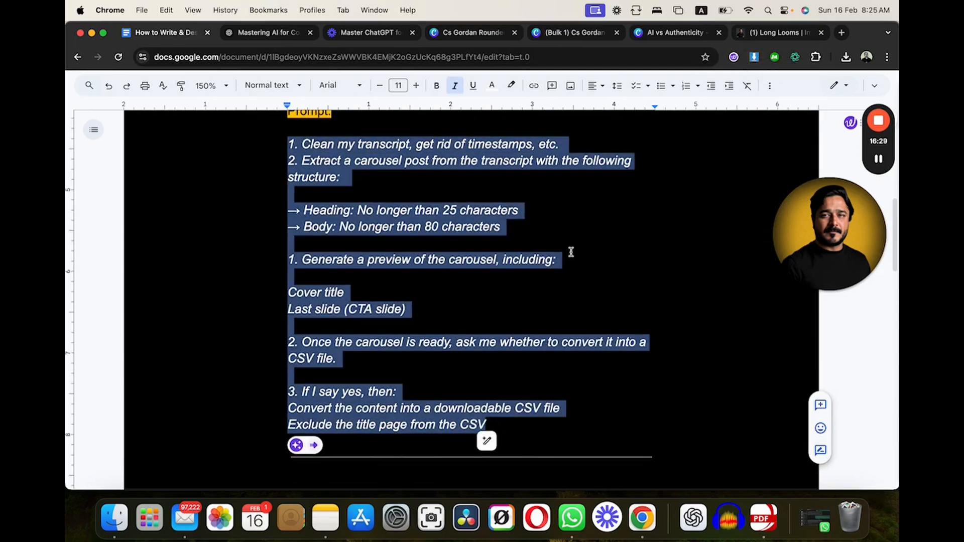
{"action": "left_click", "coordinate": [376, 225]}
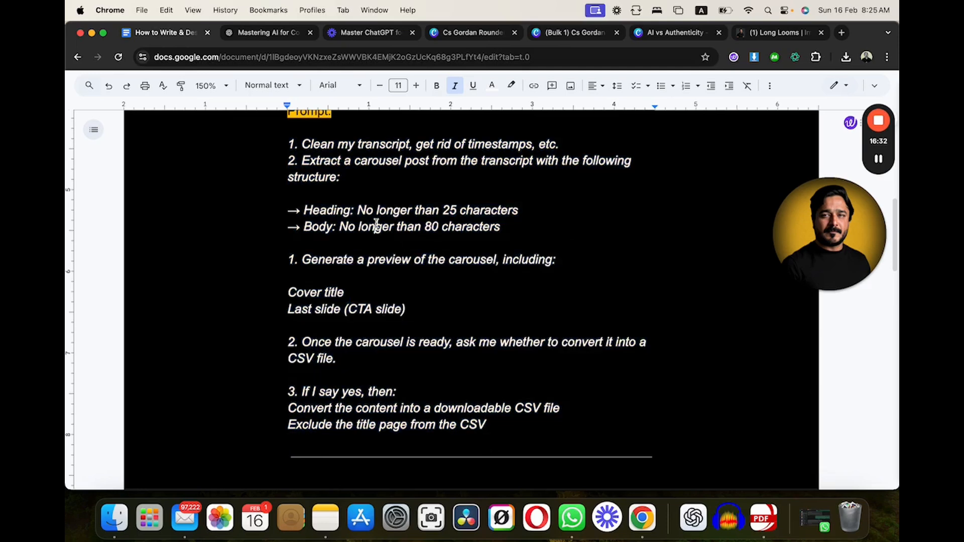
- Change the prompt's character limits to 30 for the heading and 120 for the body
{"action": "scroll", "coordinate": [427, 236], "scroll_direction": "up", "scroll_amount": 1}
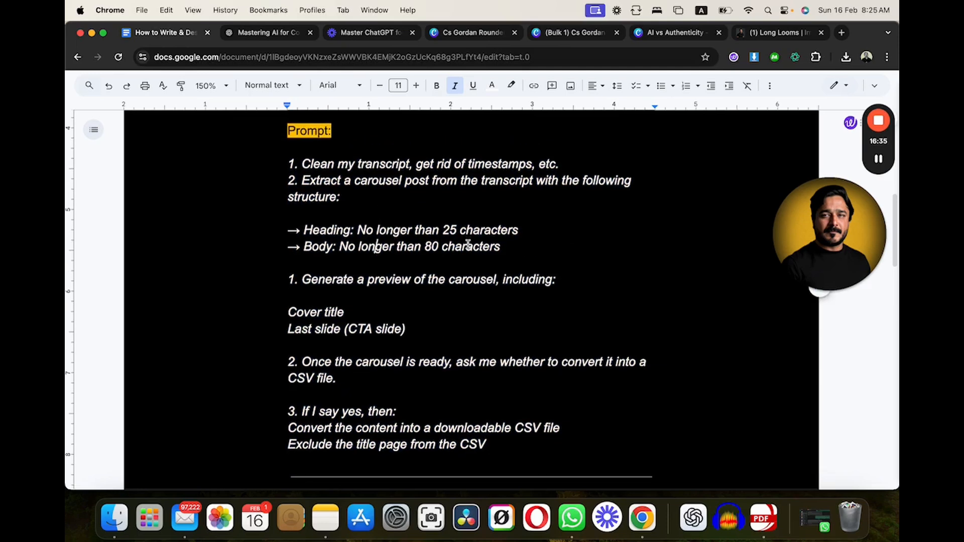
{"action": "left_click", "coordinate": [458, 230]}
{"action": "key", "text": "BackSpace"}
{"action": "key", "text": "BackSpace"}
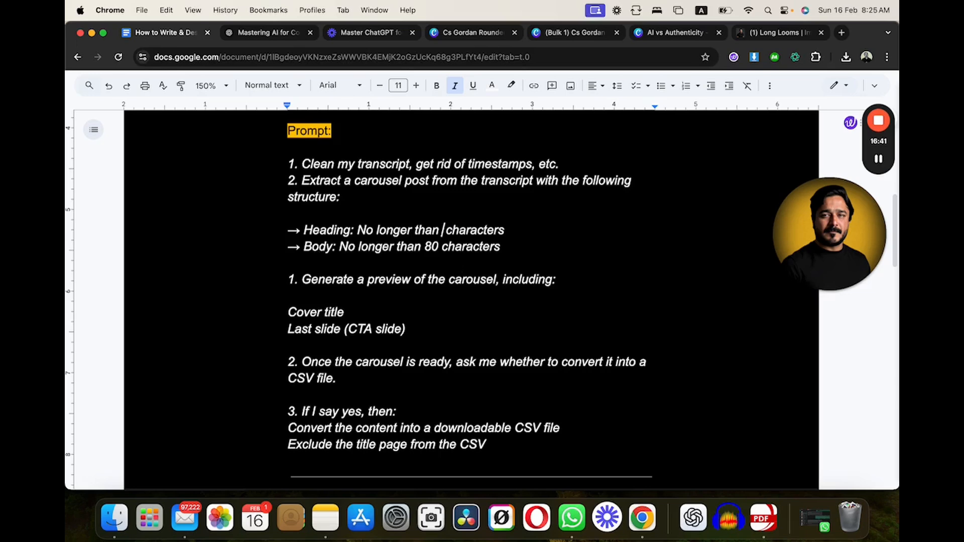
{"action": "type", "text": "30"}
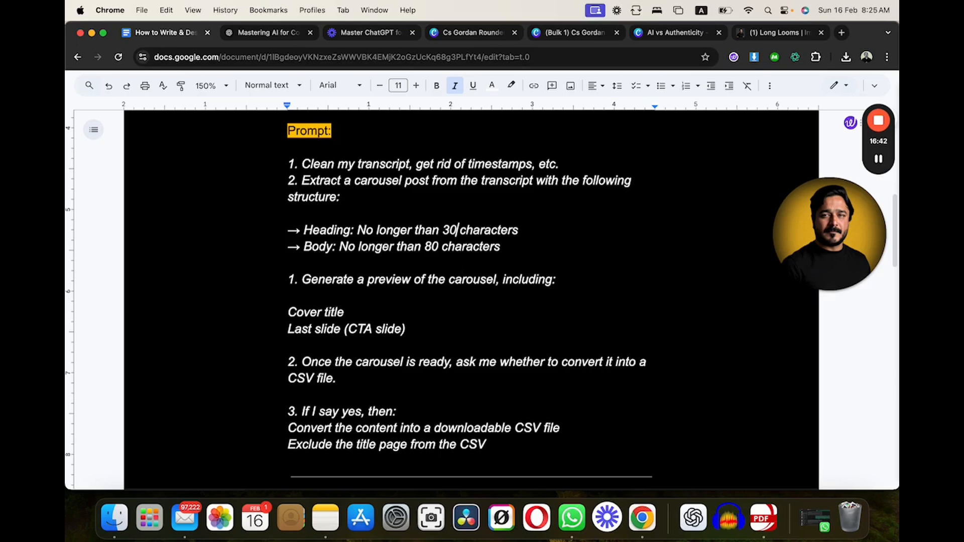
{"action": "left_click", "coordinate": [432, 246]}
{"action": "key", "text": "BackSpace"}
{"action": "type", "text": "12"}
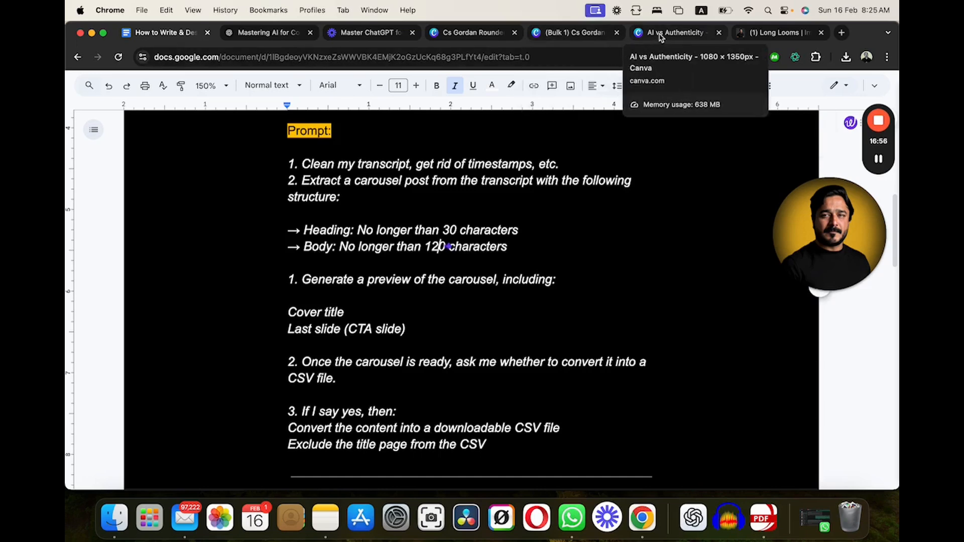
- Switch to the Cs Gordan Rounded design in Canva to check its heading and content layout, and return to the Google Docs guide
{"action": "left_click", "coordinate": [469, 34]}
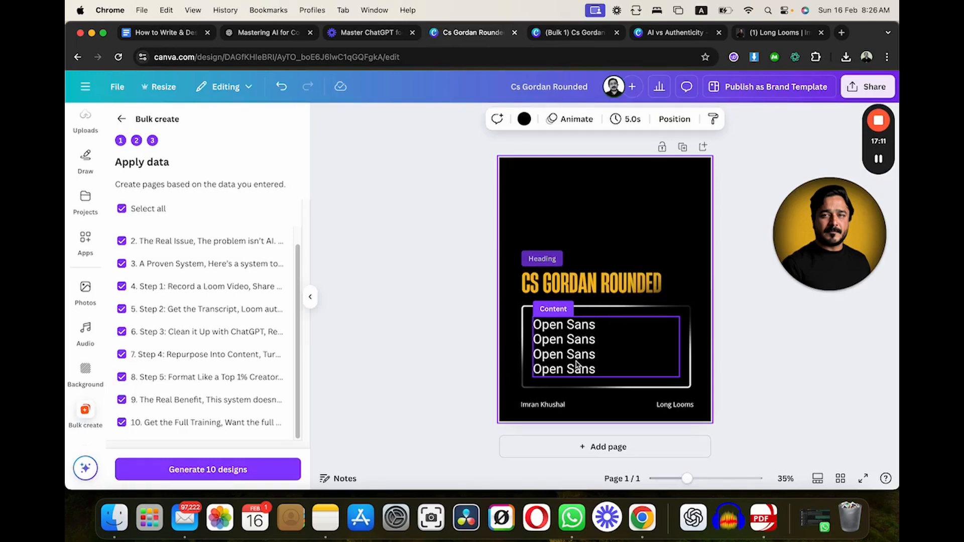
{"action": "left_click", "coordinate": [358, 35]}
{"action": "left_click", "coordinate": [275, 35]}
{"action": "left_click", "coordinate": [169, 35]}
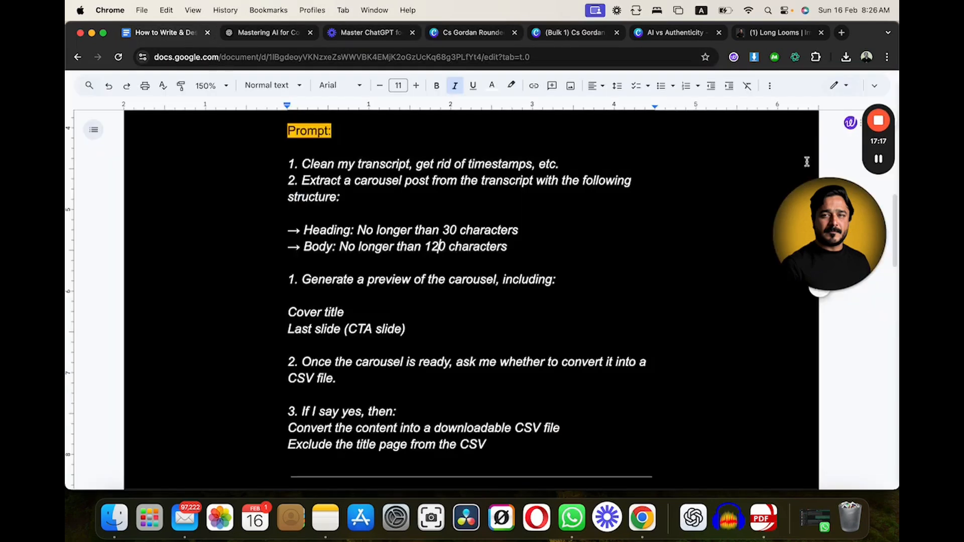